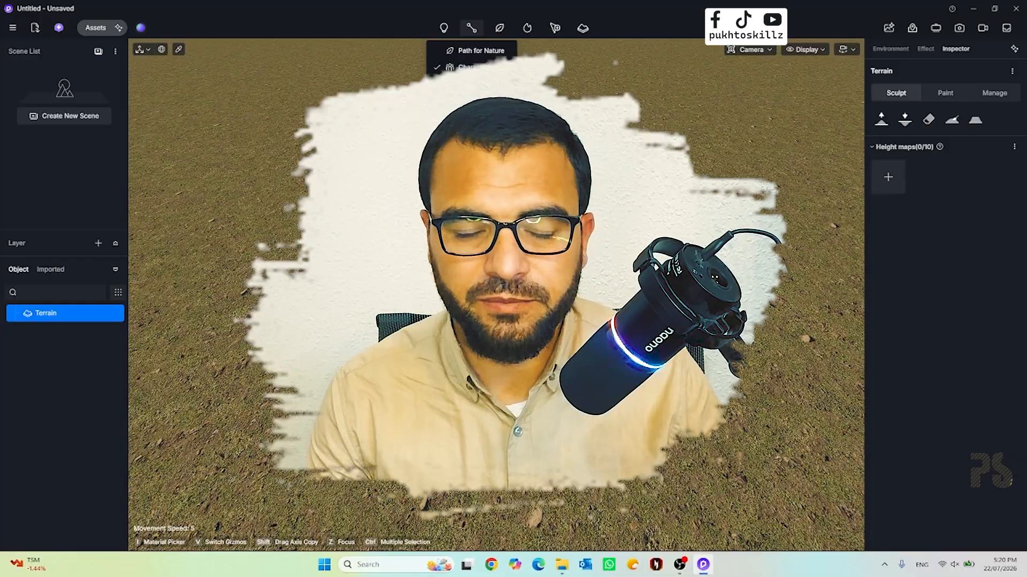
{"action": "left_click", "coordinate": [500, 34]}
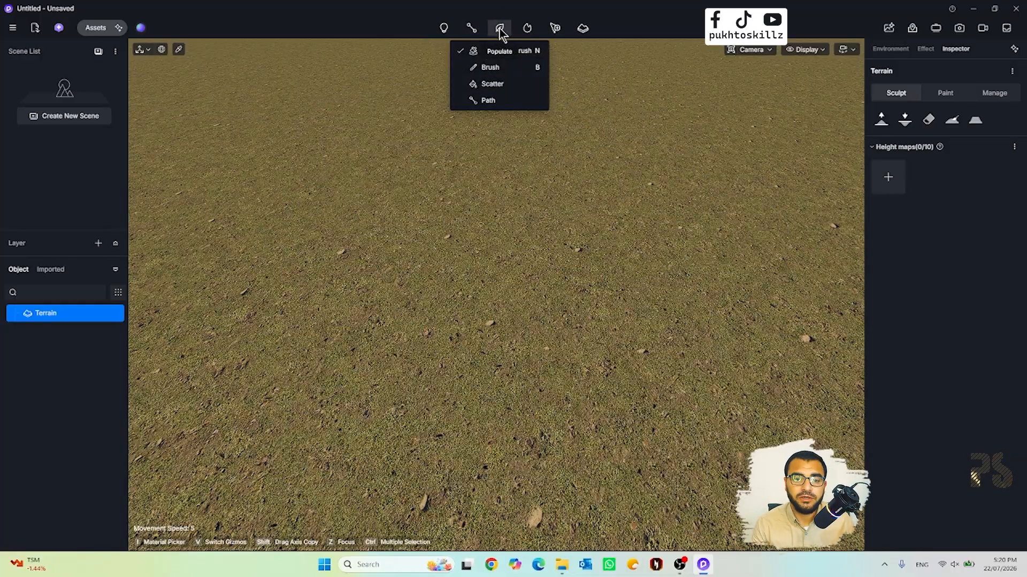
{"action": "left_click", "coordinate": [498, 31]}
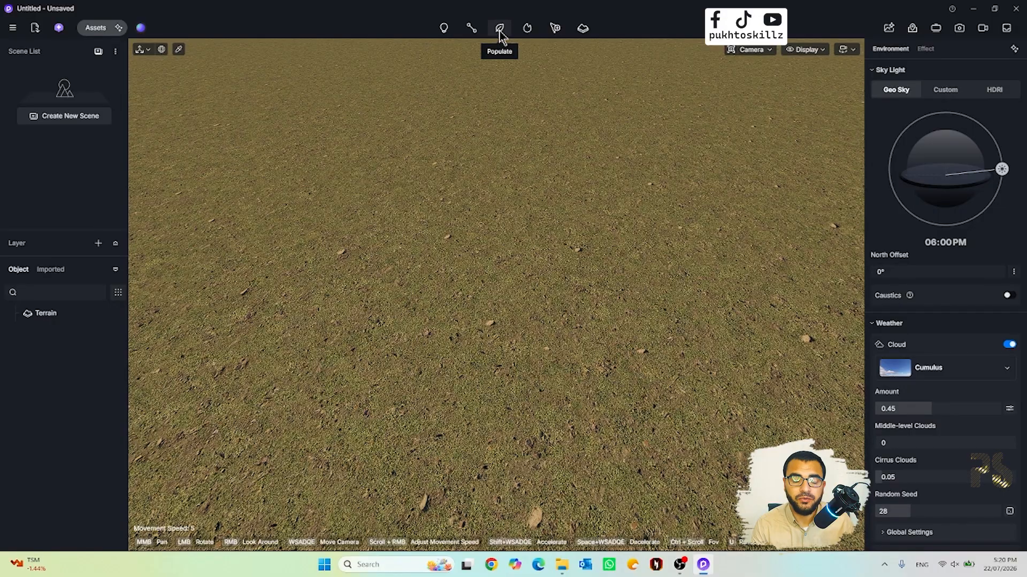
{"action": "left_click", "coordinate": [500, 34]}
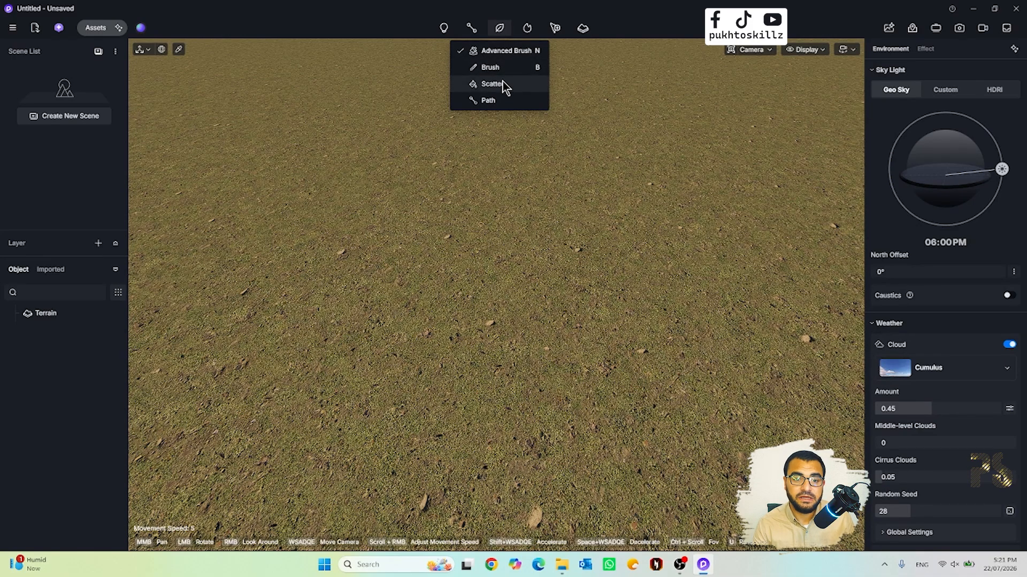
{"action": "left_click", "coordinate": [531, 112]}
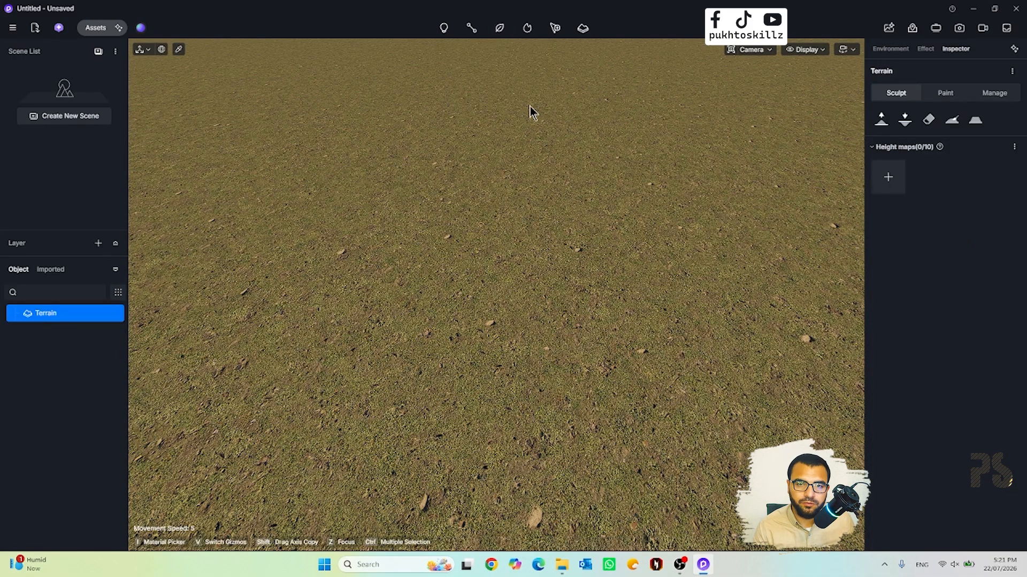
- Start the vegetation Brush and select Cistus incanus 02, Iris tectorum 05 and Muhlenbergia capillaris 02 as its plants
{"action": "left_click", "coordinate": [500, 28]}
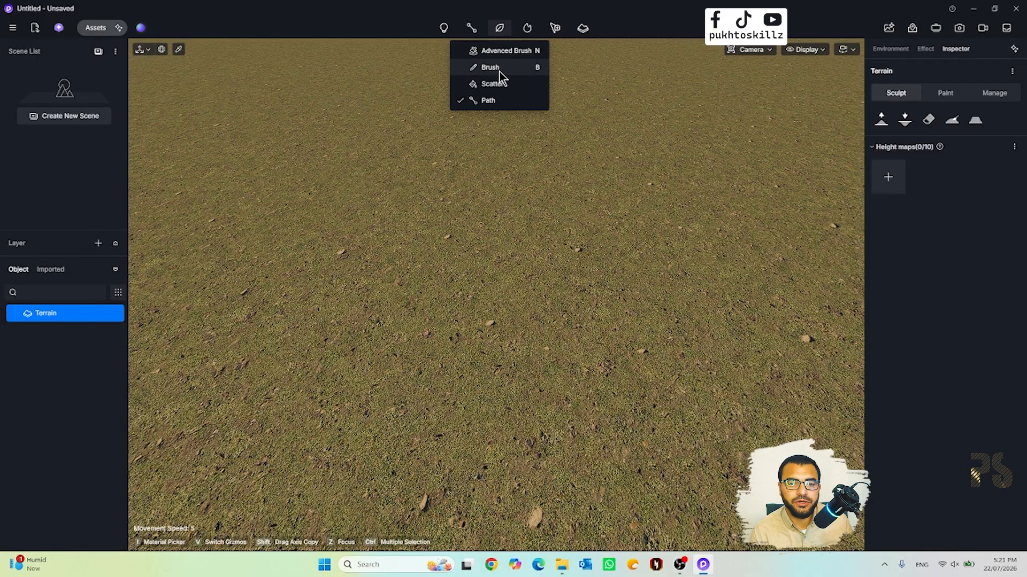
{"action": "left_click", "coordinate": [500, 69]}
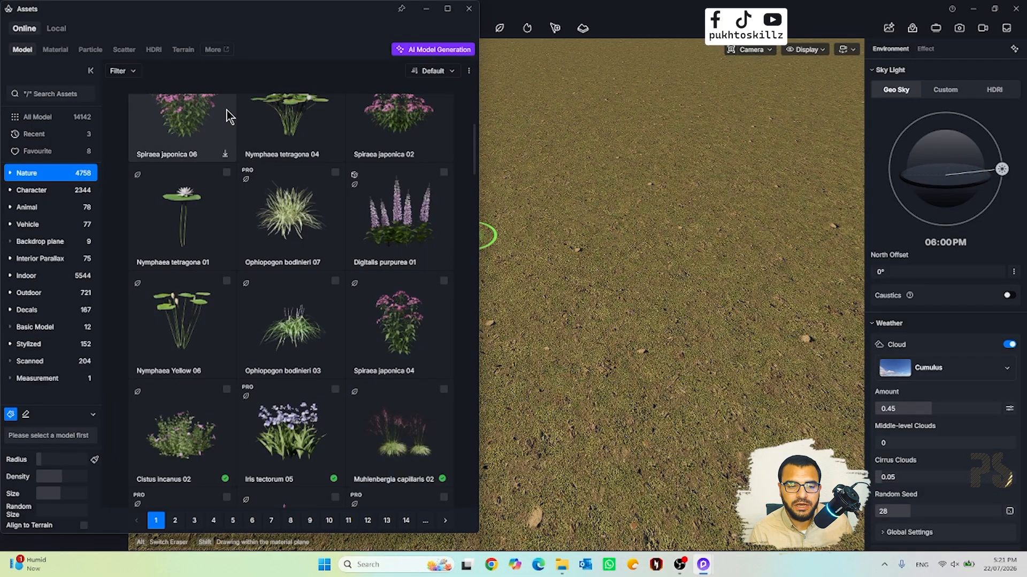
{"action": "left_click_drag", "start_coordinate": [265, 11], "coordinate": [370, 23]}
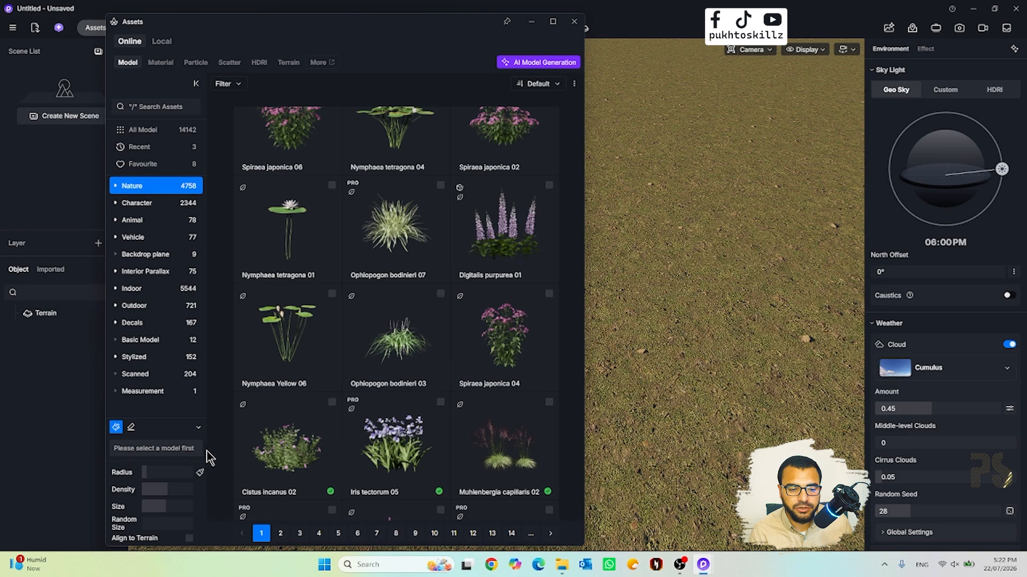
{"action": "left_click", "coordinate": [321, 442]}
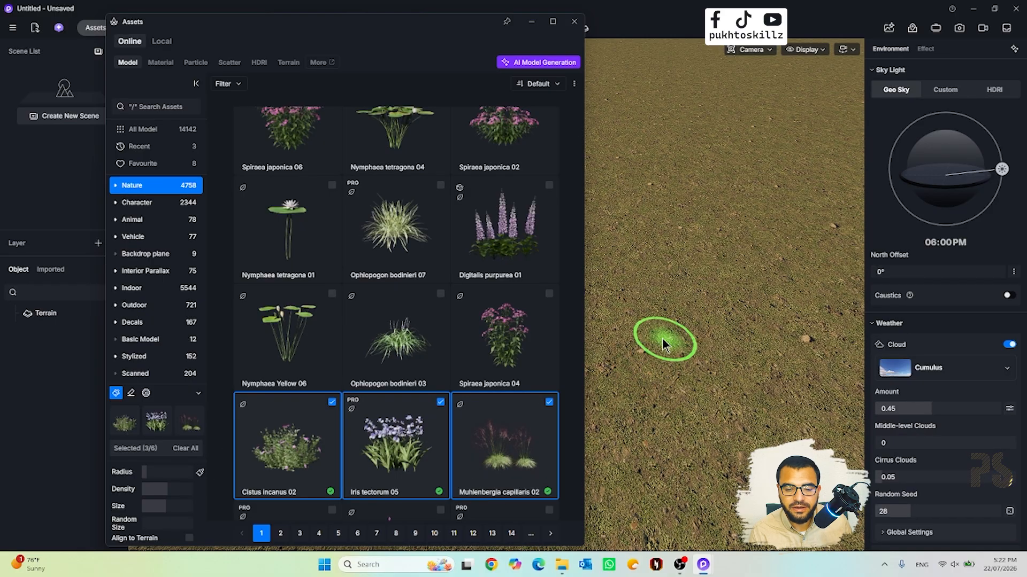
- Paint winding patches of the three selected plants across the empty terrain
{"action": "scroll", "coordinate": [701, 357], "scroll_direction": "up", "scroll_amount": 5}
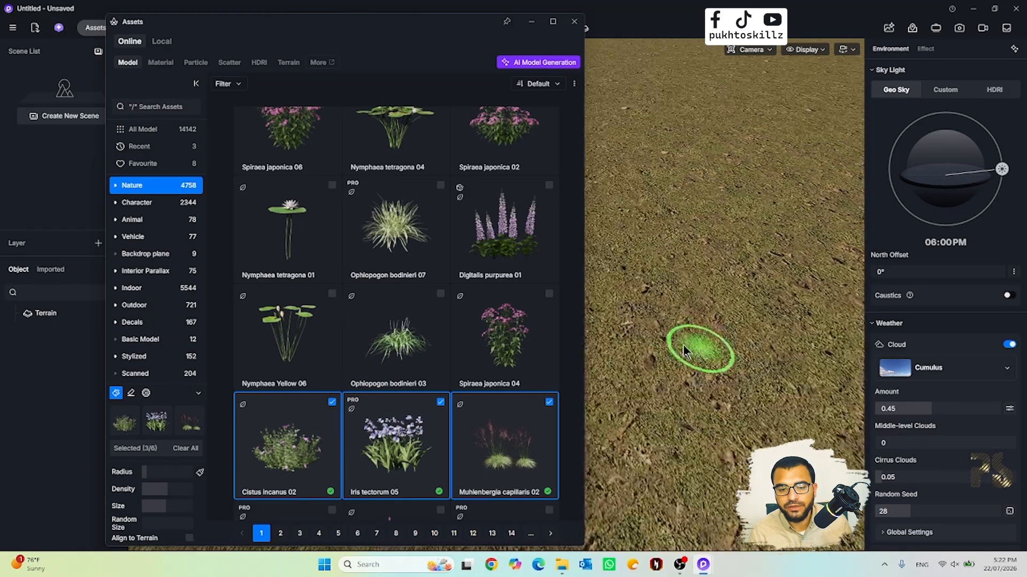
{"action": "mouse_move", "coordinate": [709, 347]}
{"action": "left_mouse_down"}
{"action": "mouse_move", "coordinate": [722, 427]}
{"action": "mouse_move", "coordinate": [690, 444]}
{"action": "mouse_move", "coordinate": [668, 321]}
{"action": "mouse_move", "coordinate": [712, 219]}
{"action": "mouse_move", "coordinate": [671, 240]}
{"action": "left_mouse_up"}
{"action": "scroll", "coordinate": [695, 235], "scroll_direction": "down", "scroll_amount": 5}
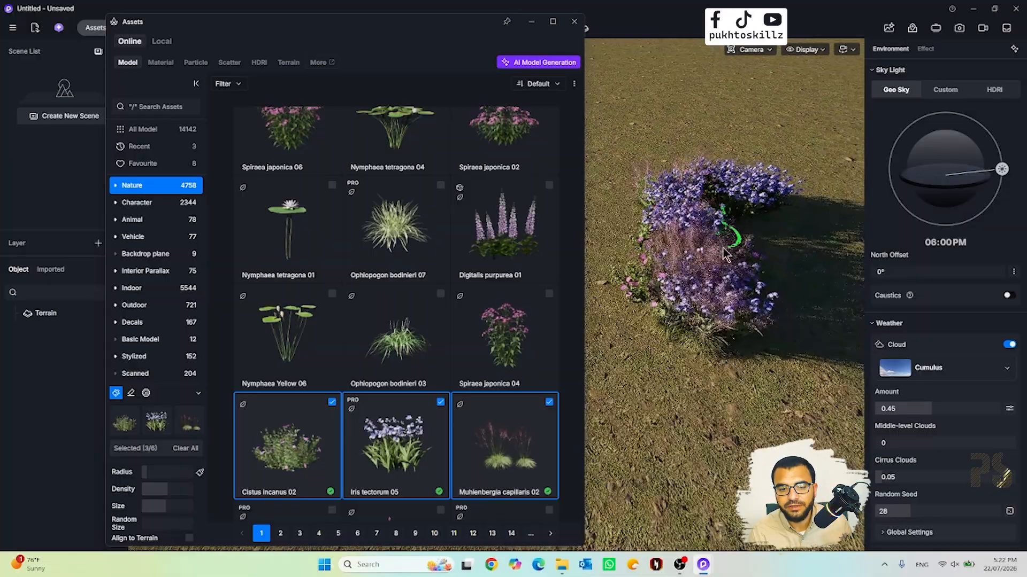
{"action": "left_click_drag", "start_coordinate": [662, 363], "coordinate": [723, 450]}
{"action": "scroll", "coordinate": [759, 254], "scroll_direction": "down", "scroll_amount": 5}
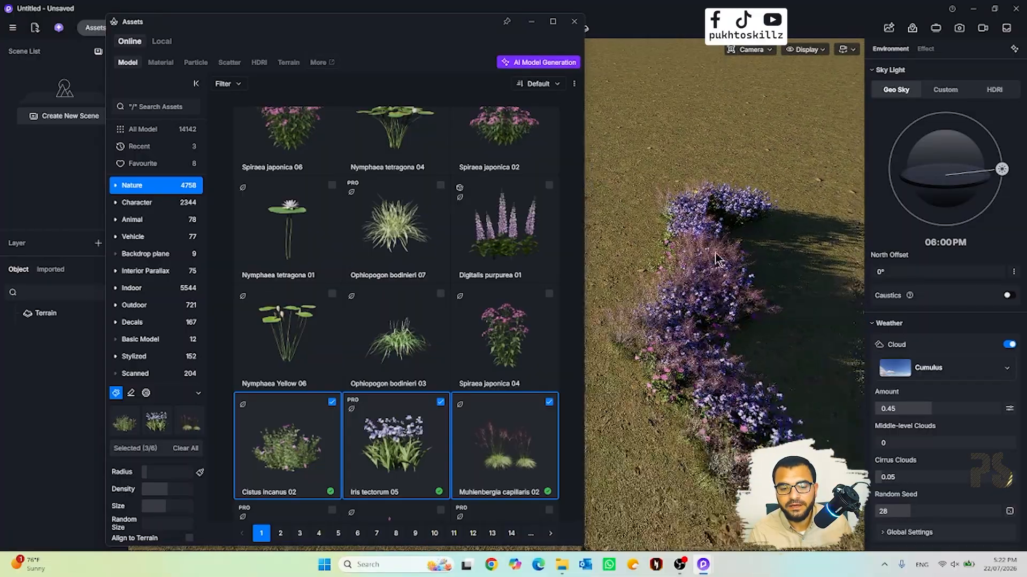
{"action": "mouse_move", "coordinate": [653, 199]}
{"action": "left_mouse_down"}
{"action": "mouse_move", "coordinate": [653, 315]}
{"action": "mouse_move", "coordinate": [658, 277]}
{"action": "left_mouse_up"}
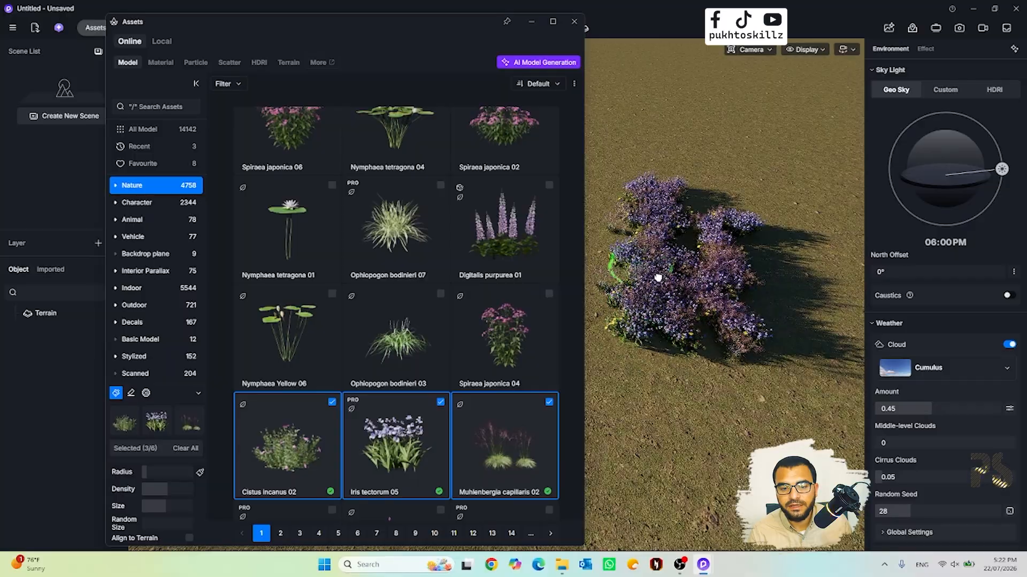
{"action": "middle_click_drag", "start_coordinate": [658, 277], "coordinate": [797, 321]}
{"action": "scroll", "coordinate": [353, 398], "scroll_direction": "down", "scroll_amount": 5}
- Look through the first page of Nature models for further flowering plants to add to the brush
{"action": "scroll", "coordinate": [353, 400], "scroll_direction": "down", "scroll_amount": 4}
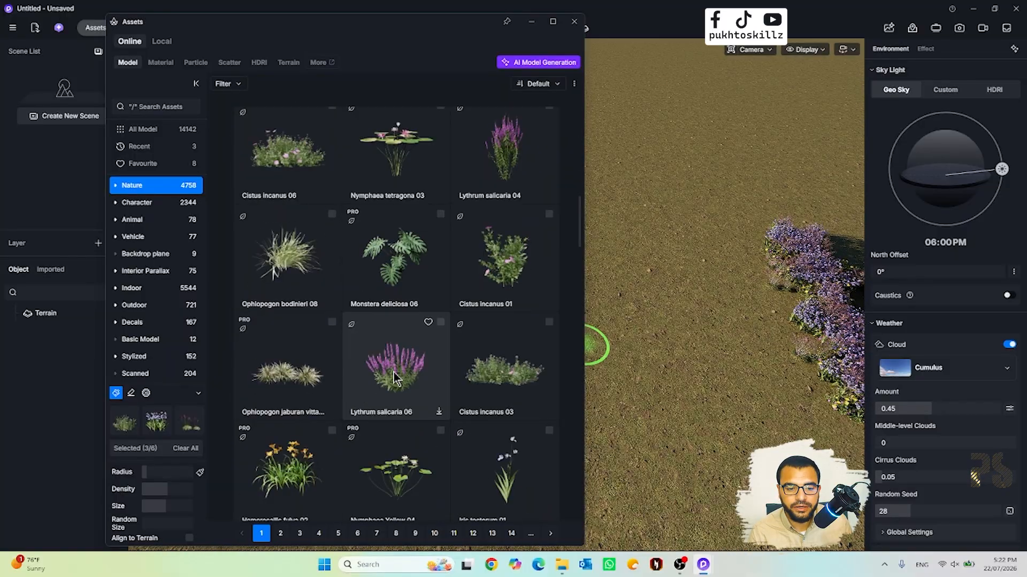
{"action": "scroll", "coordinate": [393, 378], "scroll_direction": "down", "scroll_amount": 4}
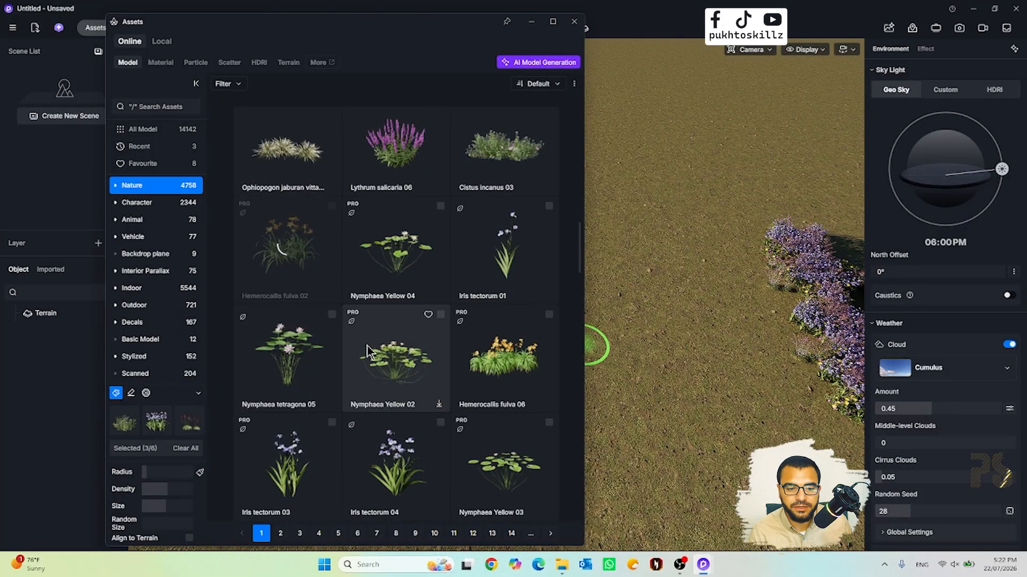
{"action": "scroll", "coordinate": [367, 353], "scroll_direction": "down", "scroll_amount": 10}
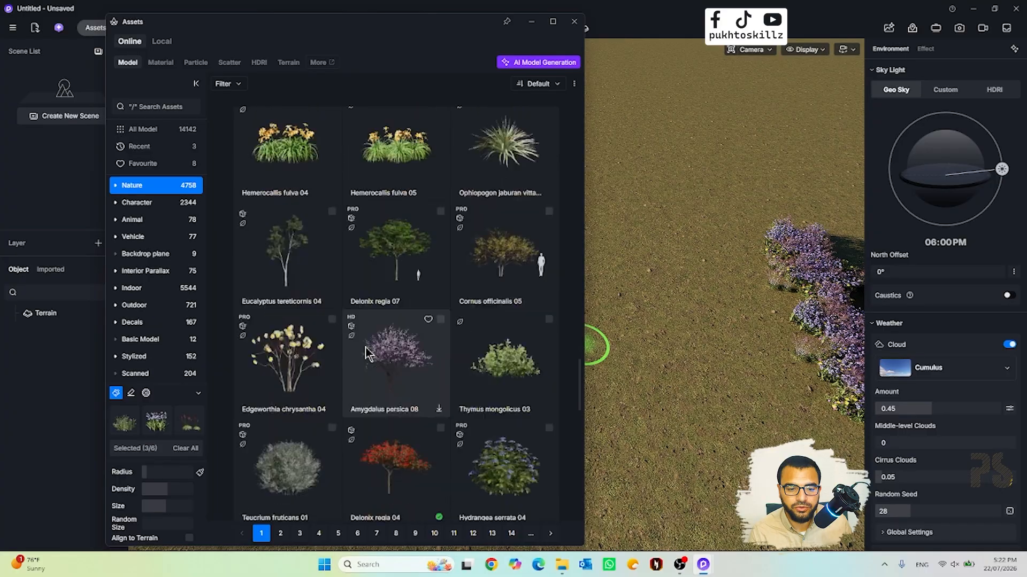
{"action": "scroll", "coordinate": [367, 346], "scroll_direction": "down", "scroll_amount": 8}
{"action": "scroll", "coordinate": [373, 260], "scroll_direction": "up", "scroll_amount": 2}
{"action": "scroll", "coordinate": [377, 254], "scroll_direction": "down", "scroll_amount": 3}
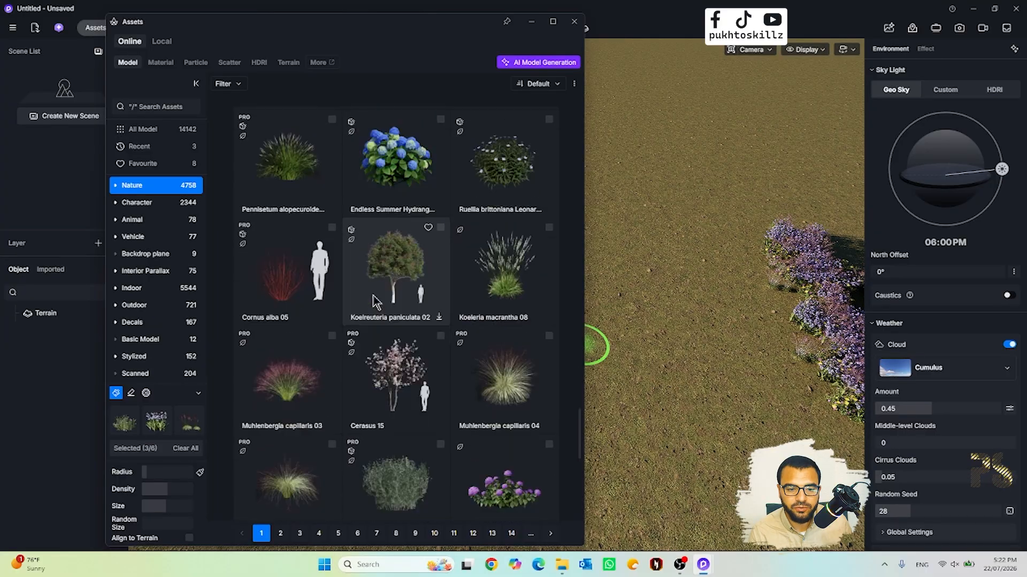
{"action": "scroll", "coordinate": [374, 301], "scroll_direction": "down", "scroll_amount": 10}
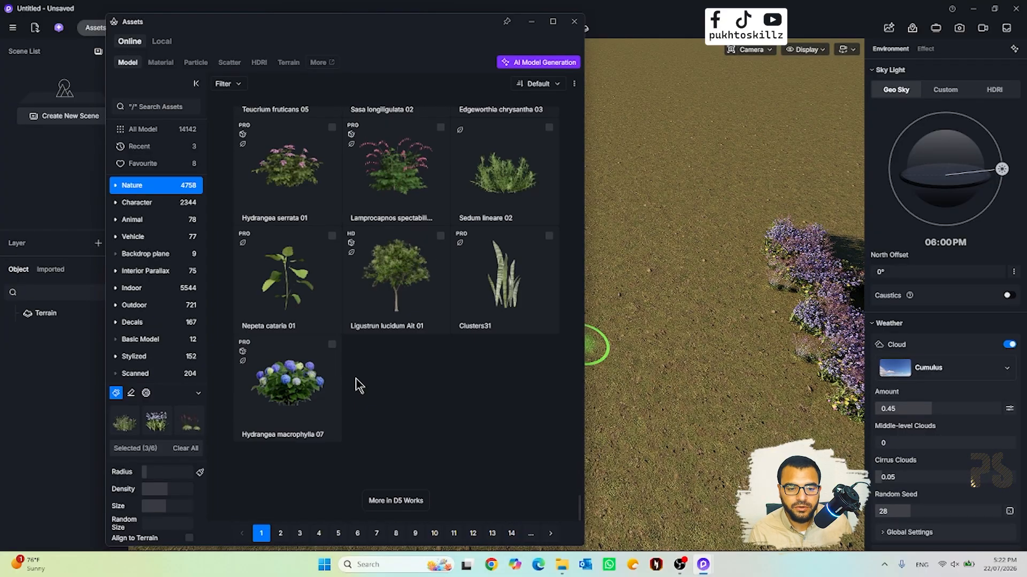
{"action": "scroll", "coordinate": [369, 267], "scroll_direction": "up", "scroll_amount": 5}
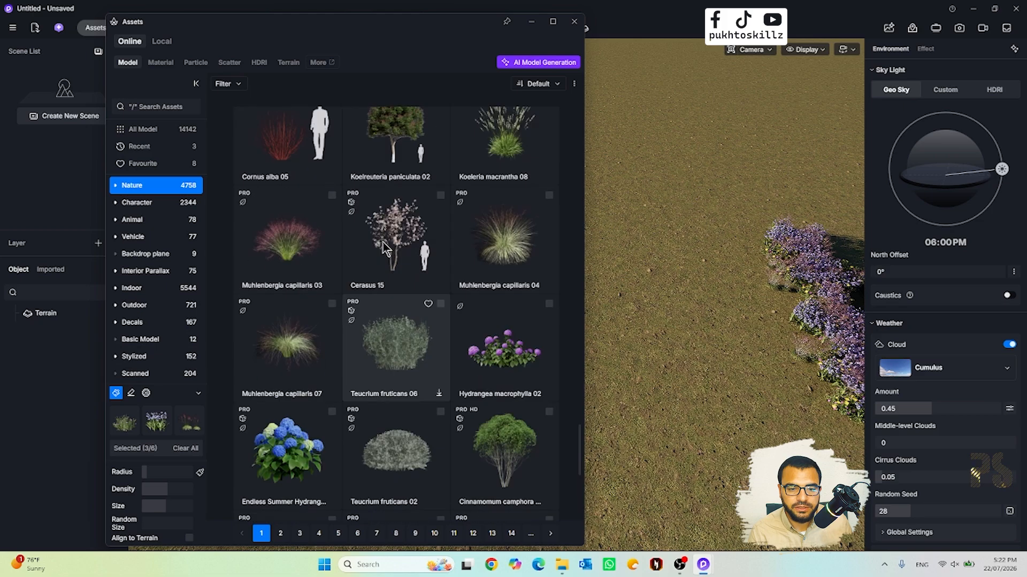
{"action": "scroll", "coordinate": [385, 249], "scroll_direction": "up", "scroll_amount": 10}
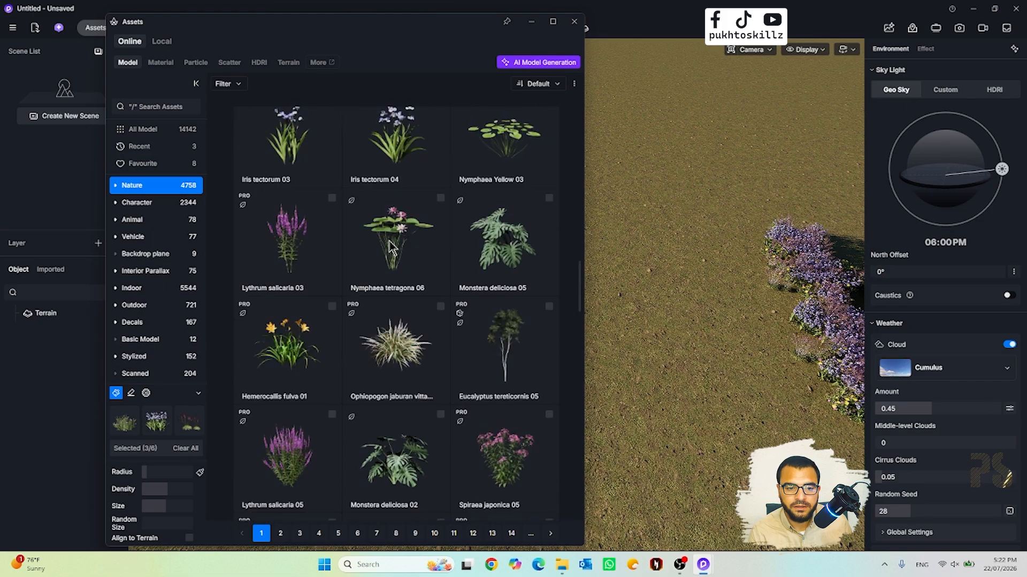
{"action": "scroll", "coordinate": [390, 247], "scroll_direction": "up", "scroll_amount": 3}
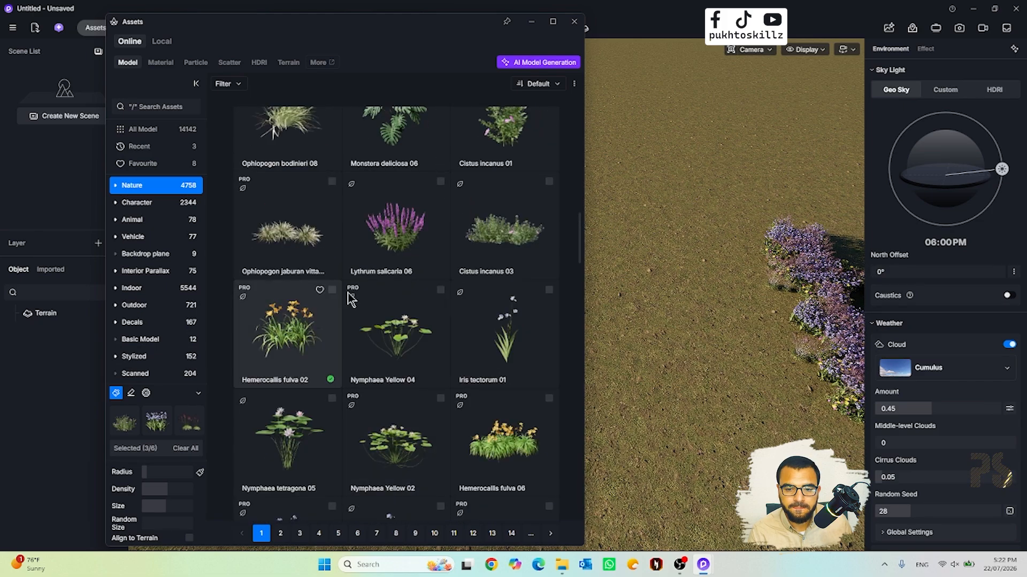
{"action": "scroll", "coordinate": [350, 298], "scroll_direction": "up", "scroll_amount": 6}
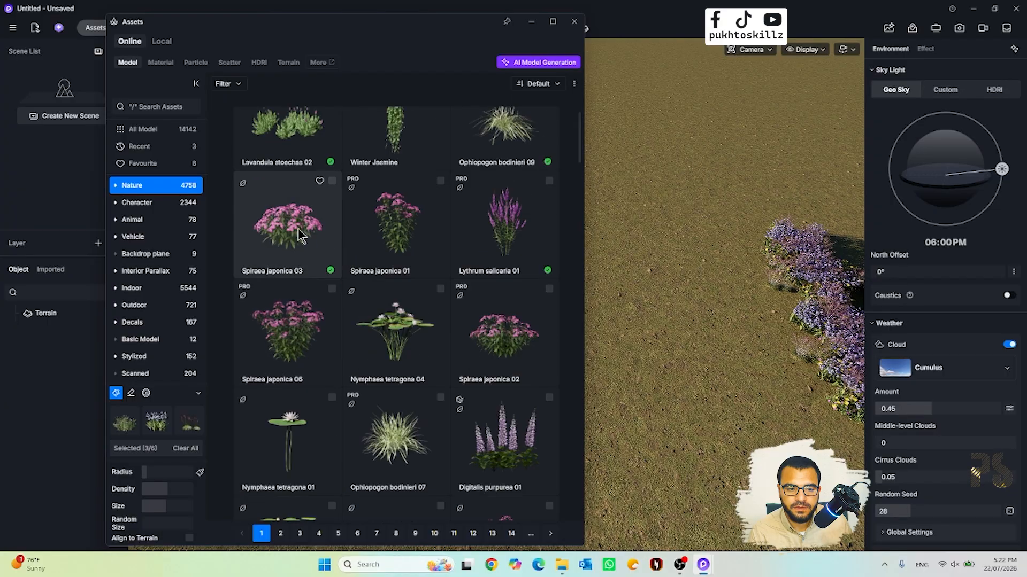
- Replace Cistus incanus 02 in the brush mix with Spiraea japonica 03, Ophiopogon bodinieri 09 and Lavandula stoechas 02
{"action": "left_click", "coordinate": [289, 256]}
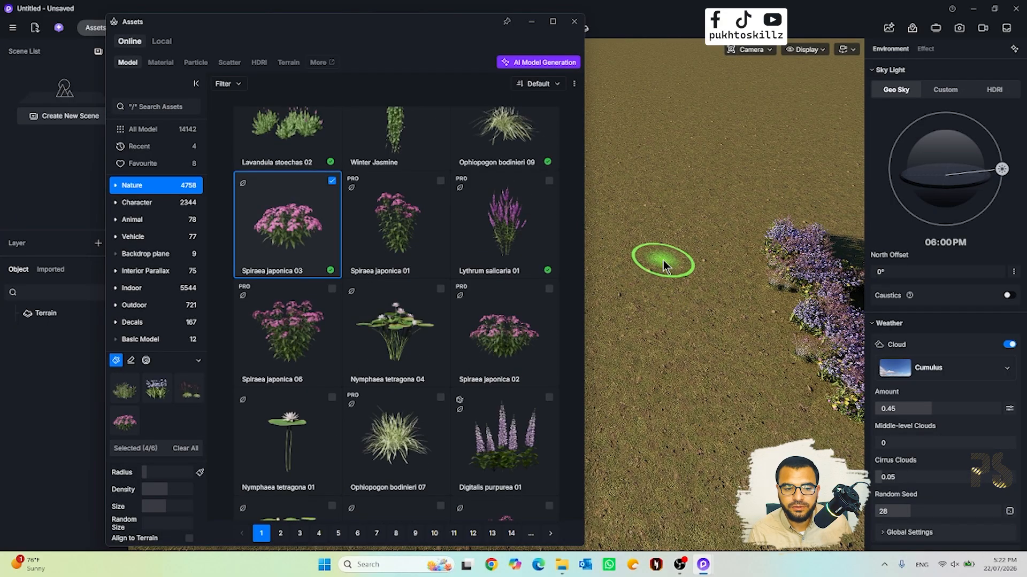
{"action": "left_click", "coordinate": [135, 384]}
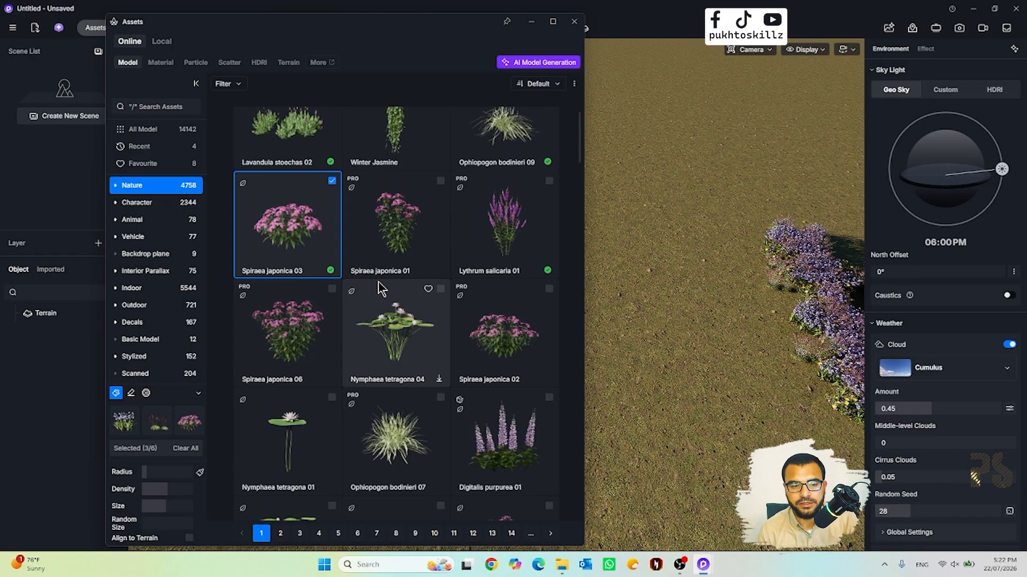
{"action": "scroll", "coordinate": [484, 210], "scroll_direction": "up", "scroll_amount": 1}
{"action": "left_click", "coordinate": [482, 211]}
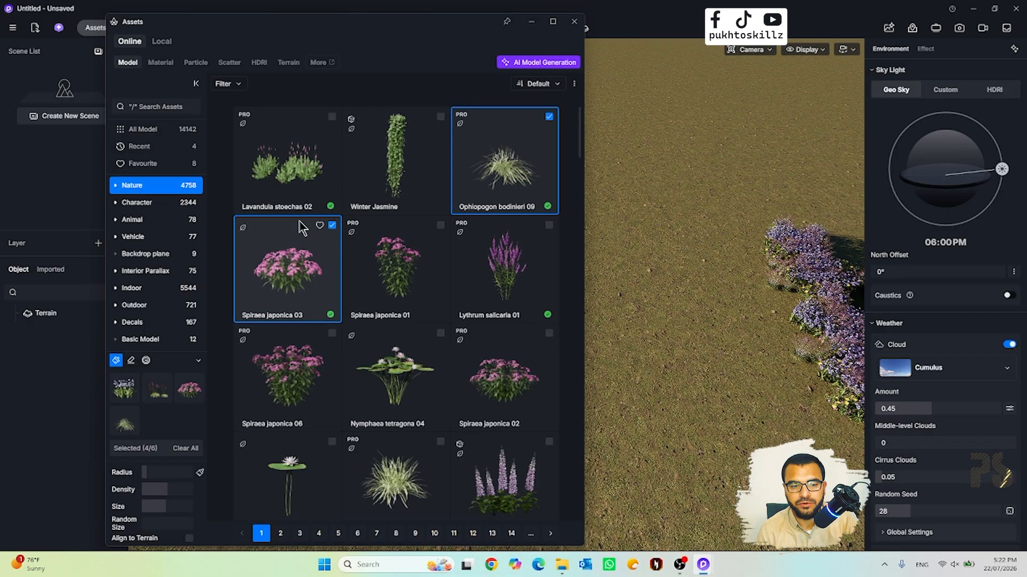
{"action": "left_click", "coordinate": [293, 203]}
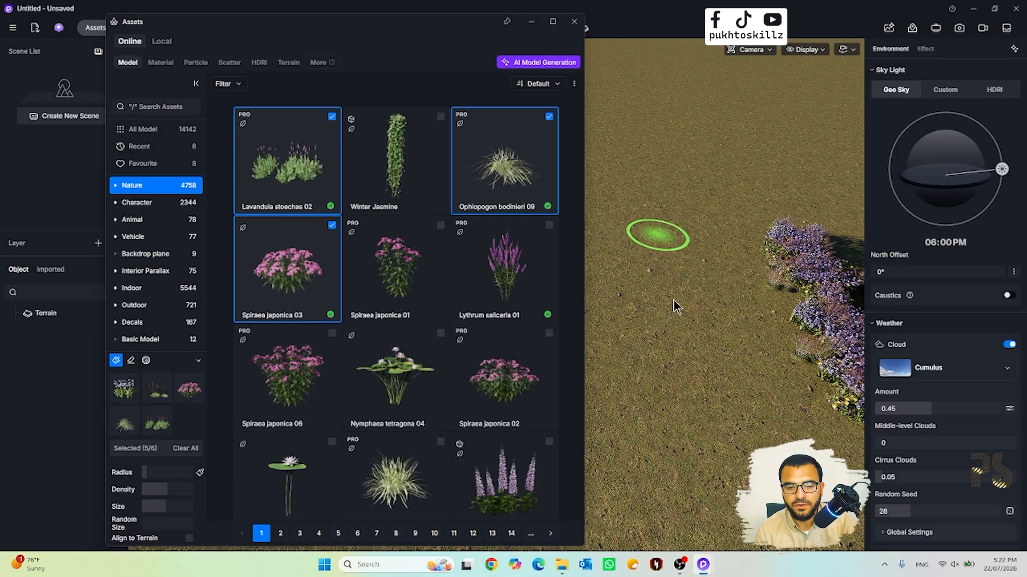
- Paint a second planting bed with the five-plant mix on the bare terrain beside the first flower patches
{"action": "mouse_move", "coordinate": [692, 278]}
{"action": "left_mouse_down"}
{"action": "mouse_move", "coordinate": [650, 353]}
{"action": "mouse_move", "coordinate": [665, 428]}
{"action": "mouse_move", "coordinate": [669, 235]}
{"action": "mouse_move", "coordinate": [736, 386]}
{"action": "left_mouse_up"}
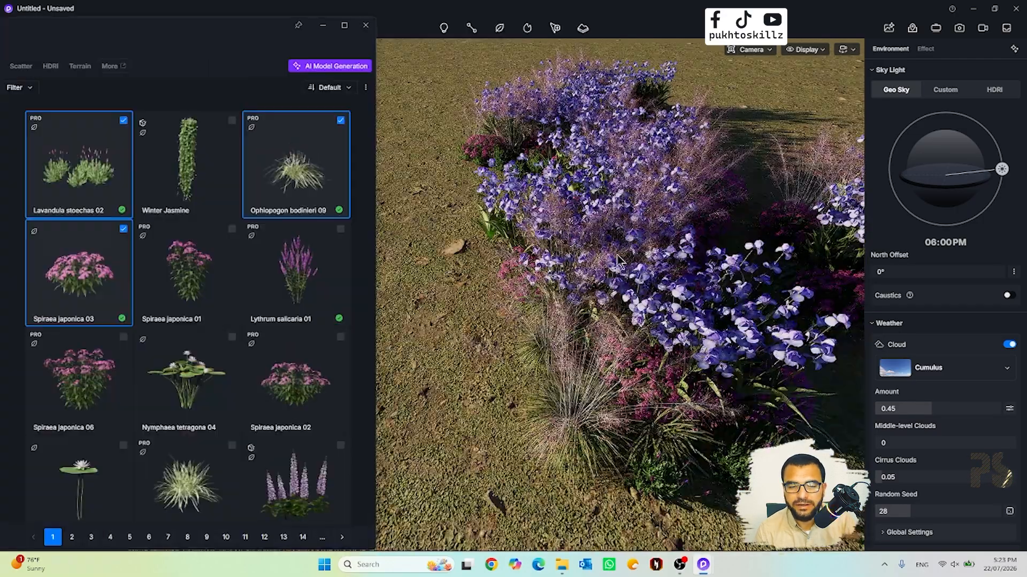
{"action": "scroll", "coordinate": [620, 262], "scroll_direction": "down", "scroll_amount": 4}
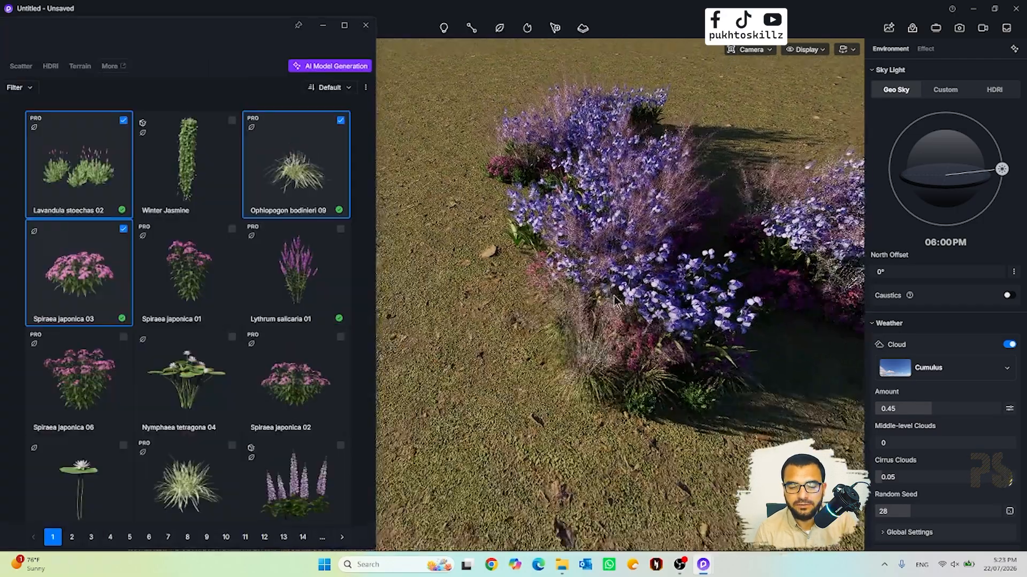
{"action": "mouse_move", "coordinate": [541, 294]}
{"action": "left_mouse_down"}
{"action": "mouse_move", "coordinate": [543, 360]}
{"action": "mouse_move", "coordinate": [782, 447]}
{"action": "left_mouse_up"}
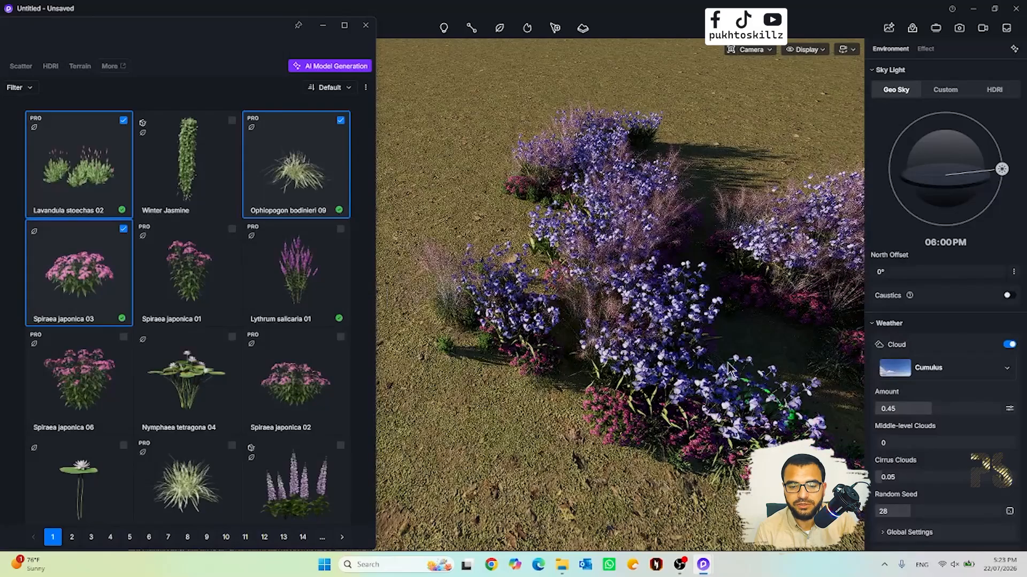
{"action": "scroll", "coordinate": [733, 355], "scroll_direction": "down", "scroll_amount": 5}
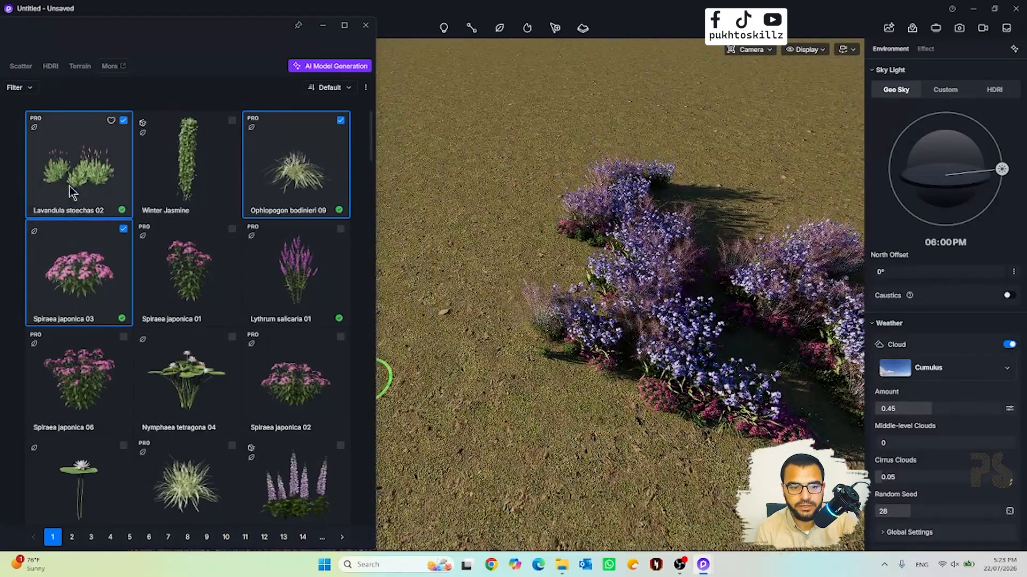
- Switch the brush to its eraser and erase strips of the painted flowers from the planting beds
{"action": "left_click_drag", "start_coordinate": [150, 28], "coordinate": [316, 15]}
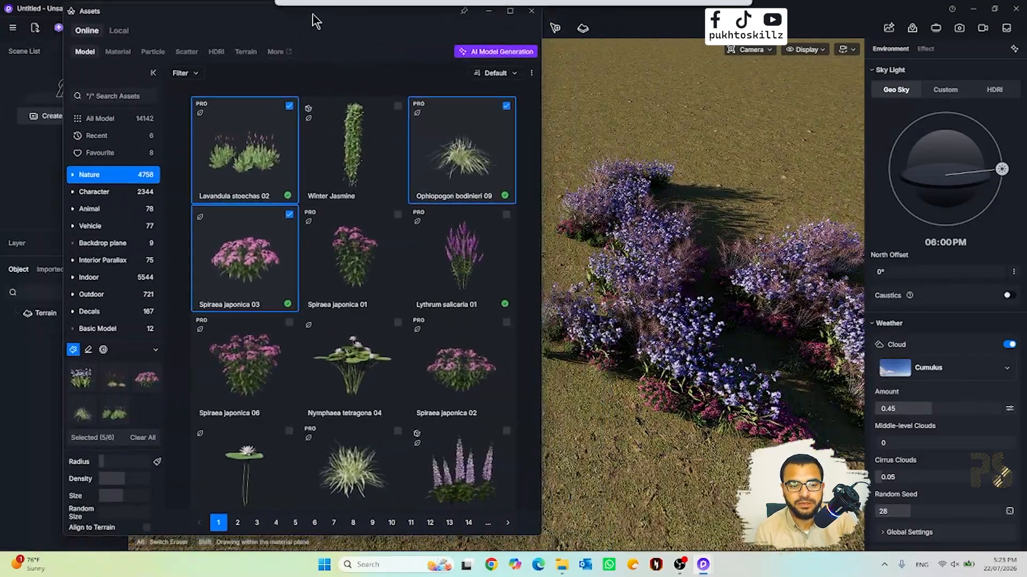
{"action": "left_click", "coordinate": [89, 350]}
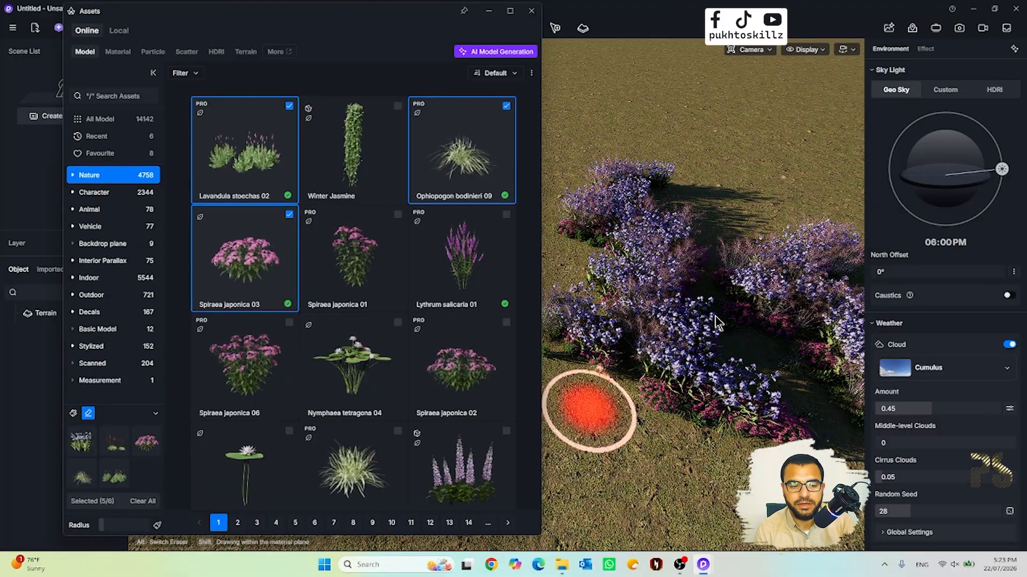
{"action": "mouse_move", "coordinate": [702, 307]}
{"action": "left_mouse_down"}
{"action": "mouse_move", "coordinate": [662, 346]}
{"action": "mouse_move", "coordinate": [729, 367]}
{"action": "mouse_move", "coordinate": [775, 422]}
{"action": "mouse_move", "coordinate": [613, 252]}
{"action": "mouse_move", "coordinate": [599, 313]}
{"action": "left_mouse_up"}
{"action": "scroll", "coordinate": [583, 278], "scroll_direction": "down", "scroll_amount": 3}
{"action": "left_click_drag", "start_coordinate": [575, 273], "coordinate": [704, 348]}
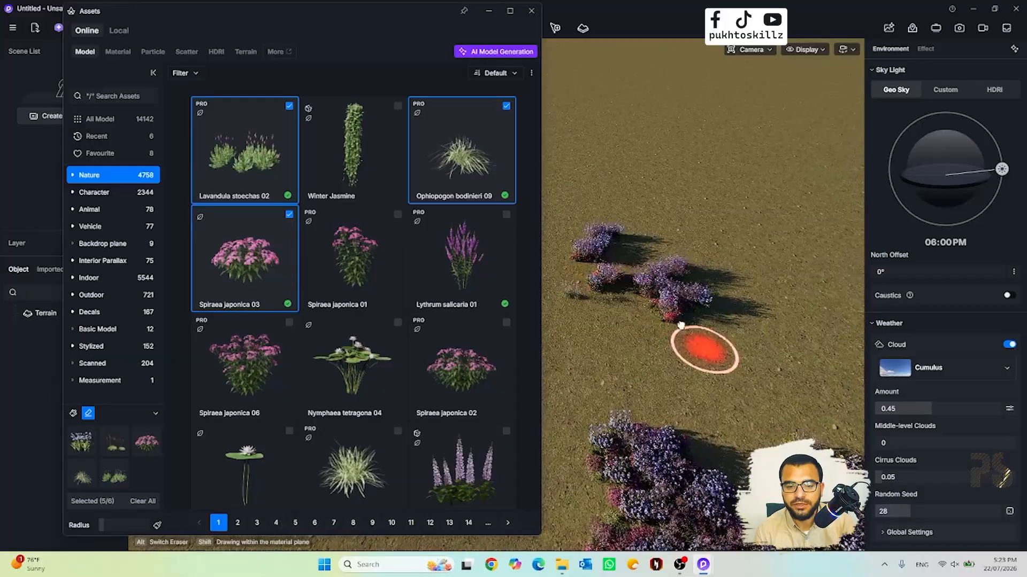
{"action": "middle_click_drag", "start_coordinate": [704, 348], "coordinate": [684, 300]}
{"action": "mouse_move", "coordinate": [684, 300]}
{"action": "left_mouse_down"}
{"action": "mouse_move", "coordinate": [664, 294]}
{"action": "mouse_move", "coordinate": [779, 328]}
{"action": "mouse_move", "coordinate": [522, 387]}
{"action": "mouse_move", "coordinate": [802, 349]}
{"action": "mouse_move", "coordinate": [756, 341]}
{"action": "mouse_move", "coordinate": [721, 362]}
{"action": "mouse_move", "coordinate": [790, 335]}
{"action": "mouse_move", "coordinate": [677, 368]}
{"action": "mouse_move", "coordinate": [545, 380]}
{"action": "mouse_move", "coordinate": [765, 337]}
{"action": "mouse_move", "coordinate": [602, 317]}
{"action": "mouse_move", "coordinate": [627, 290]}
{"action": "mouse_move", "coordinate": [645, 306]}
{"action": "mouse_move", "coordinate": [717, 283]}
{"action": "mouse_move", "coordinate": [551, 354]}
{"action": "left_mouse_up"}
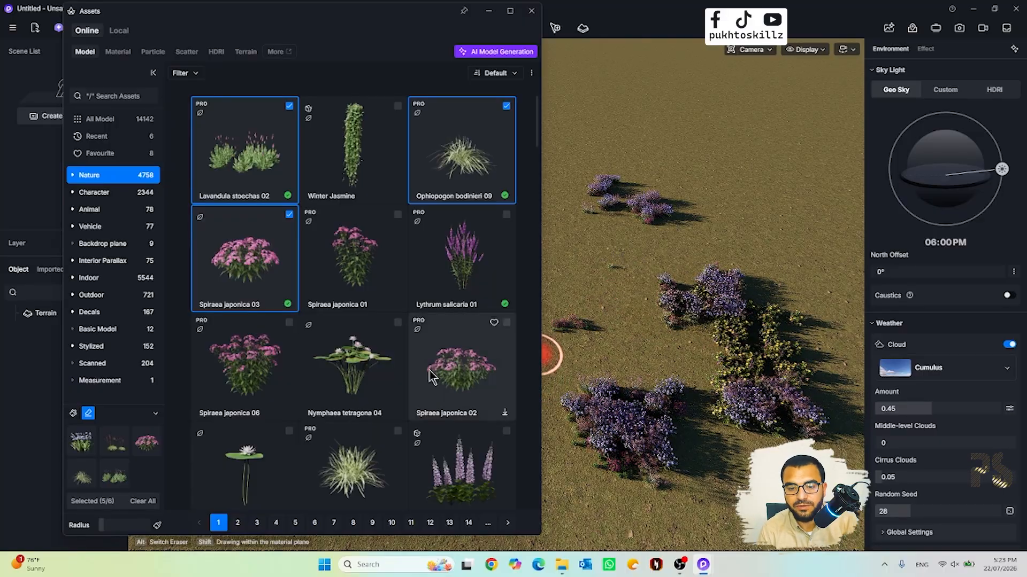
- Switch the brush back to painting and open the dialog for saving the plant mix as a preset, leaving it unsaved
{"action": "left_click", "coordinate": [73, 415]}
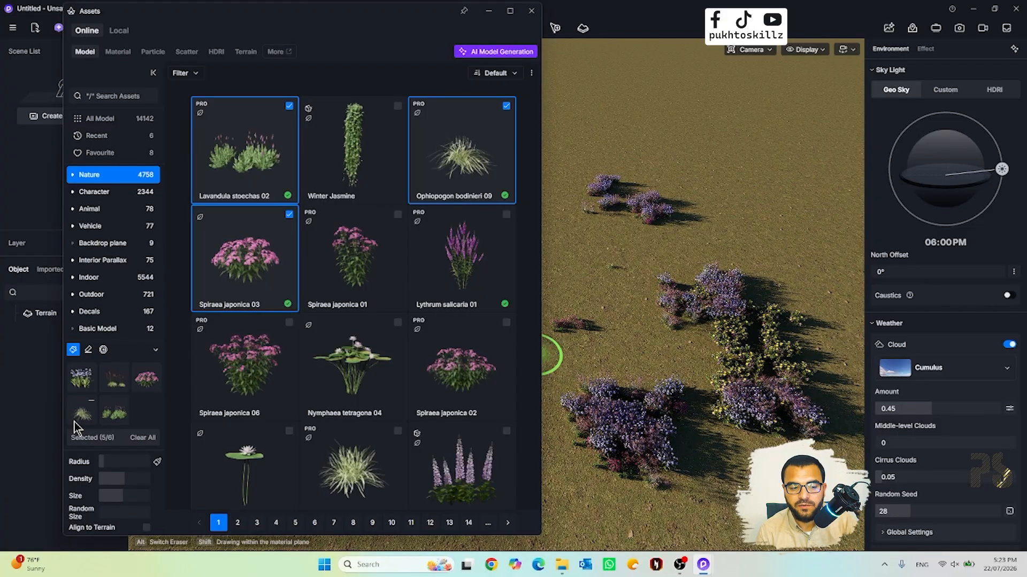
{"action": "left_click", "coordinate": [103, 350]}
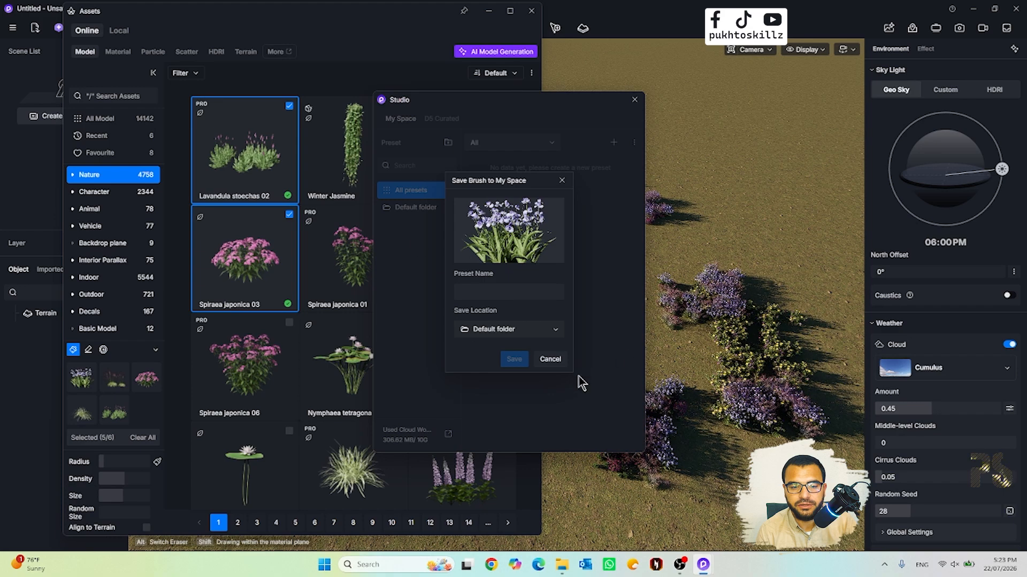
{"action": "left_click", "coordinate": [550, 360]}
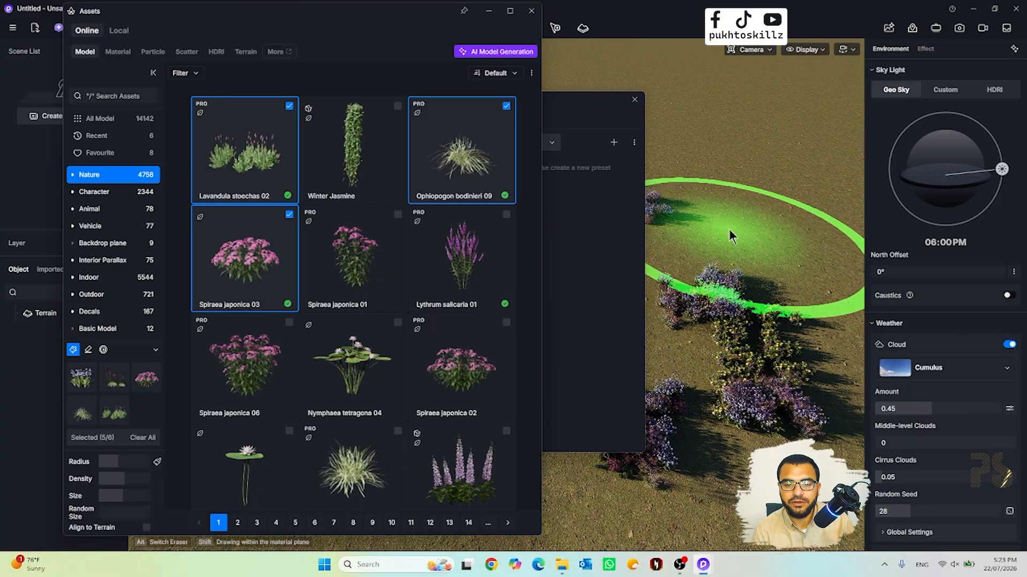
- Try painting the plant mix with an enlarged brush radius and undo the recent strokes on the terrain
{"action": "mouse_move", "coordinate": [747, 229]}
{"action": "left_mouse_down", "text": "alt"}
{"action": "mouse_move", "coordinate": [700, 321]}
{"action": "mouse_move", "coordinate": [745, 252]}
{"action": "mouse_move", "coordinate": [737, 262]}
{"action": "left_mouse_up", "text": "alt"}
{"action": "key", "text": "ctrl+z"}
{"action": "key", "text": "ctrl+z"}
{"action": "key", "text": "ctrl+z"}
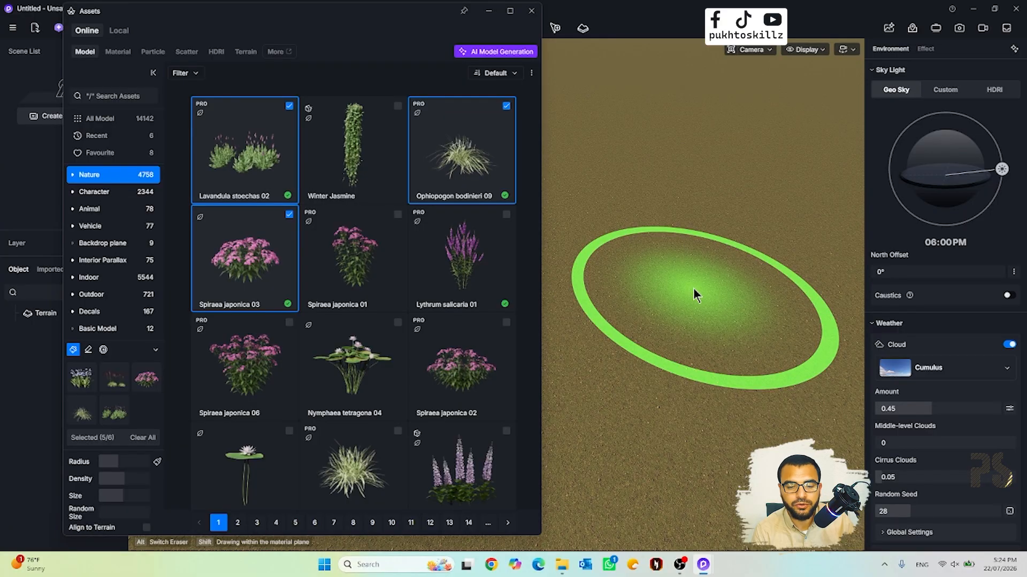
{"action": "left_click", "coordinate": [693, 289]}
{"action": "key", "text": "ctrl+z"}
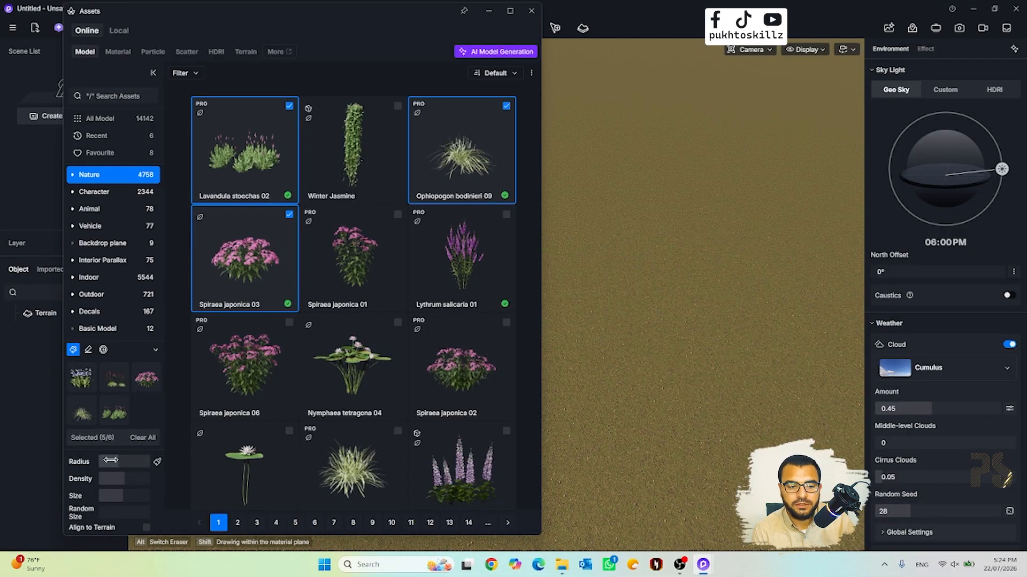
- Reduce the brush radius and density, and paint flower patches with the five-plant mix on the bare terrain
{"action": "left_click_drag", "start_coordinate": [115, 463], "coordinate": [105, 466]}
{"action": "mouse_move", "coordinate": [591, 419]}
{"action": "left_mouse_down"}
{"action": "mouse_move", "coordinate": [674, 344]}
{"action": "mouse_move", "coordinate": [642, 474]}
{"action": "mouse_move", "coordinate": [633, 369]}
{"action": "left_mouse_up"}
{"action": "key", "text": "ctrl+z"}
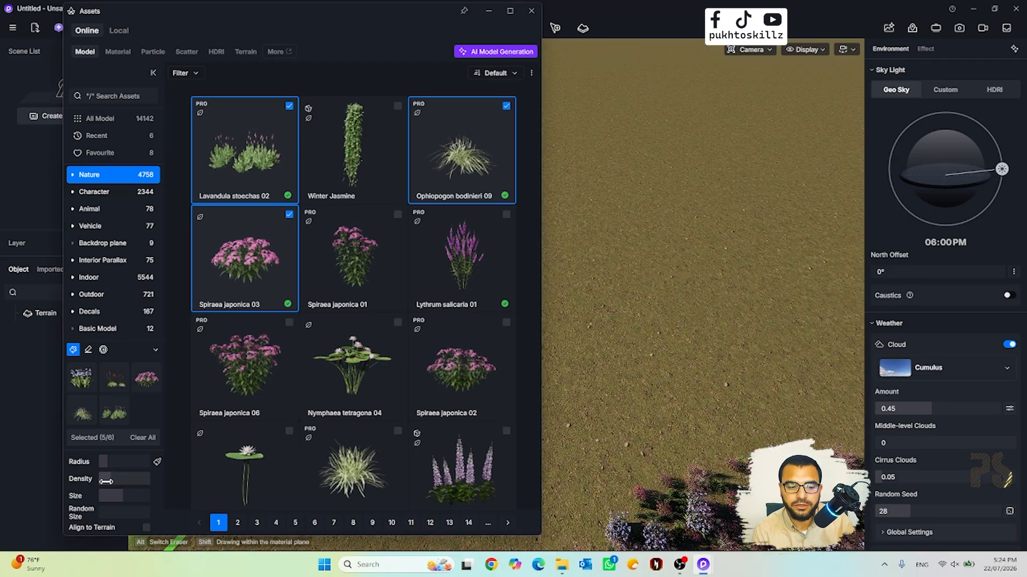
{"action": "mouse_move", "coordinate": [623, 305]}
{"action": "left_mouse_down"}
{"action": "mouse_move", "coordinate": [756, 297]}
{"action": "mouse_move", "coordinate": [579, 394]}
{"action": "left_mouse_up"}
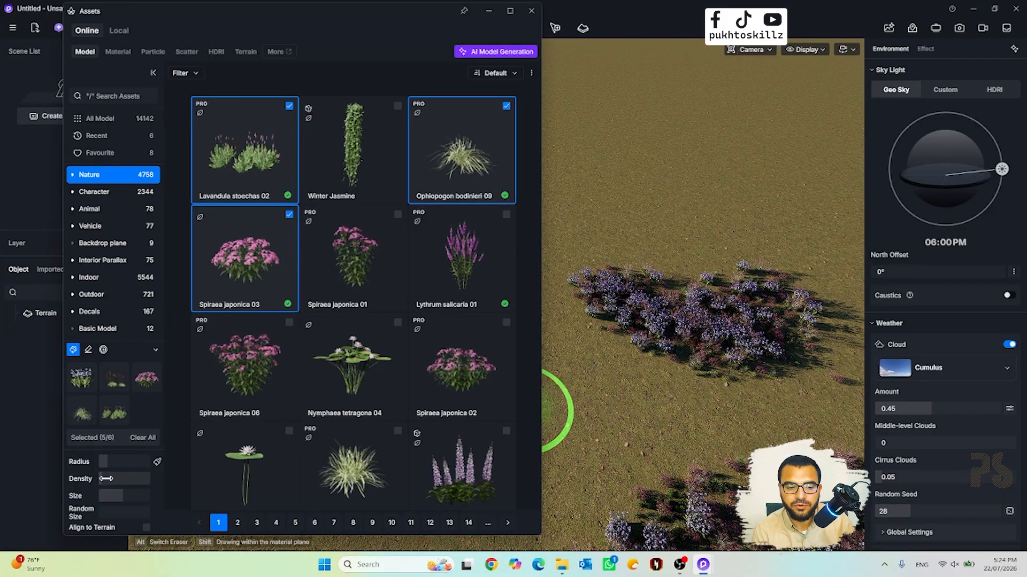
{"action": "mouse_move", "coordinate": [601, 278]}
{"action": "left_mouse_down"}
{"action": "mouse_move", "coordinate": [631, 185]}
{"action": "mouse_move", "coordinate": [692, 269]}
{"action": "mouse_move", "coordinate": [717, 253]}
{"action": "left_mouse_up"}
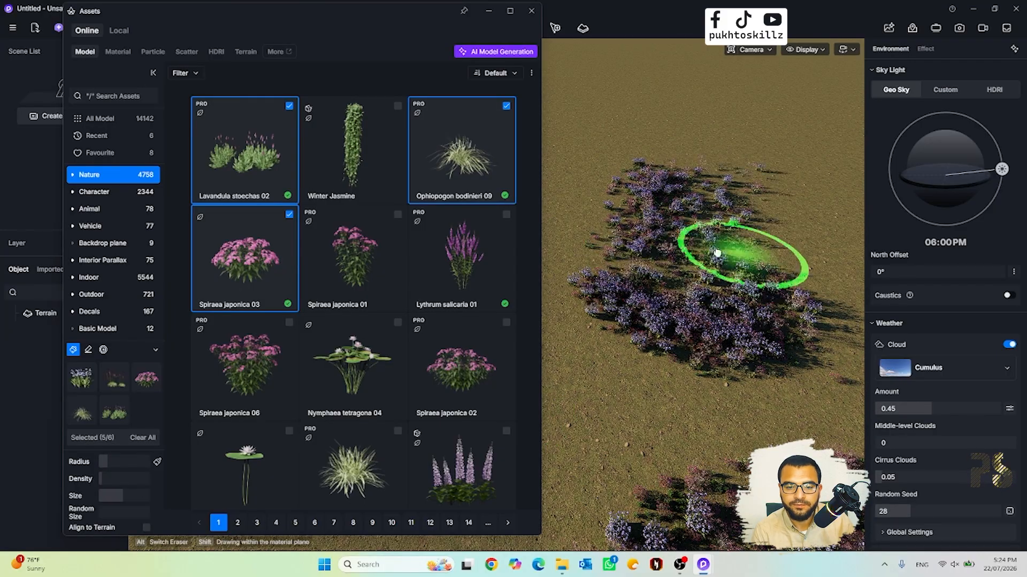
- Paint several more flower patches across the terrain around the first ones with the low-density brush
{"action": "middle_click_drag", "start_coordinate": [717, 253], "coordinate": [570, 295]}
{"action": "mouse_move", "coordinate": [717, 267]}
{"action": "left_mouse_down"}
{"action": "mouse_move", "coordinate": [697, 476]}
{"action": "mouse_move", "coordinate": [698, 265]}
{"action": "left_mouse_up"}
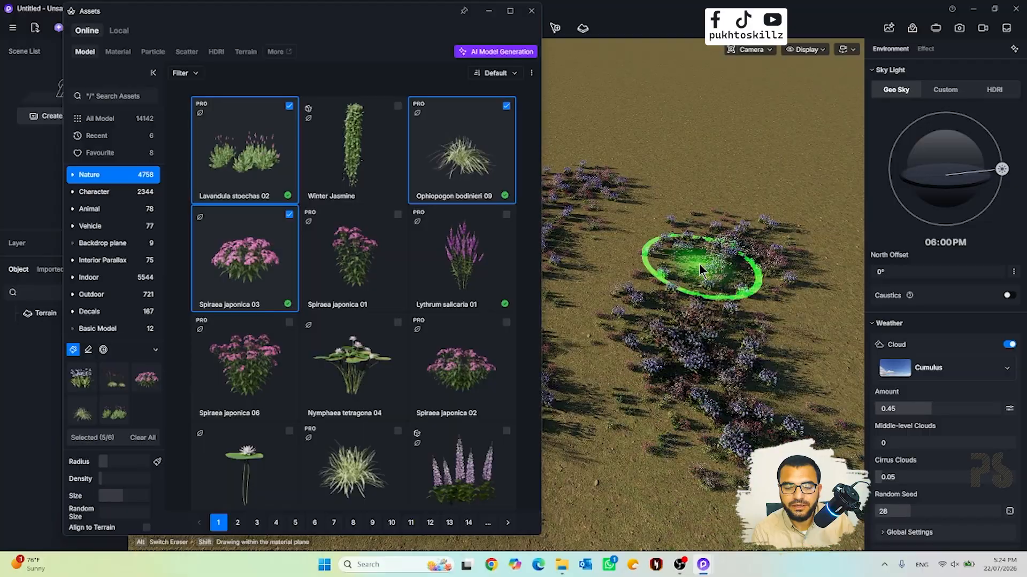
{"action": "middle_click_drag", "start_coordinate": [698, 264], "coordinate": [848, 355]}
{"action": "left_click_drag", "start_coordinate": [848, 355], "coordinate": [618, 264]}
{"action": "mouse_move", "coordinate": [619, 265]}
{"action": "middle_mouse_down"}
{"action": "mouse_move", "coordinate": [640, 149]}
{"action": "mouse_move", "coordinate": [628, 214]}
{"action": "middle_mouse_up"}
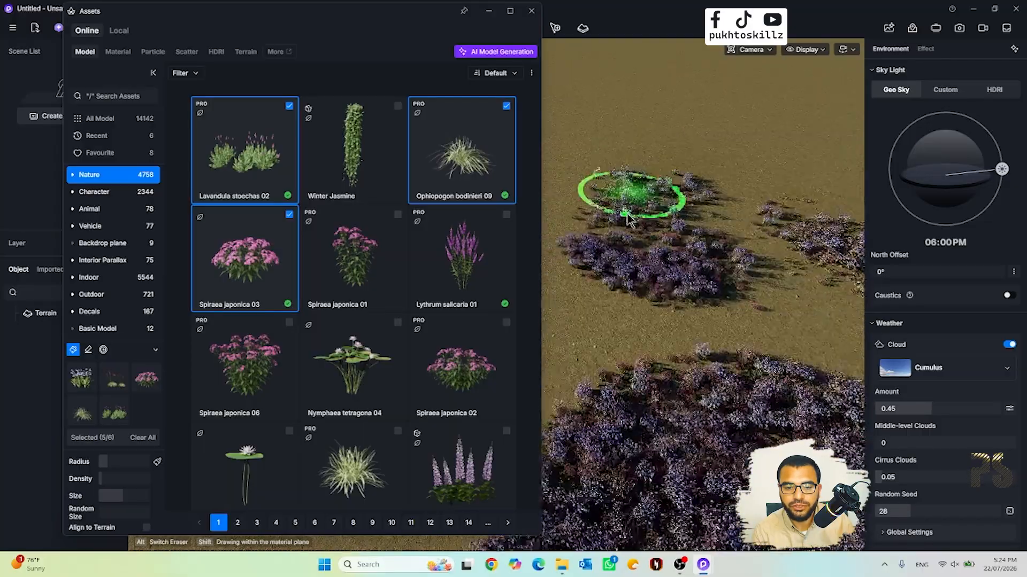
{"action": "mouse_move", "coordinate": [627, 214]}
{"action": "left_mouse_down"}
{"action": "mouse_move", "coordinate": [735, 448]}
{"action": "mouse_move", "coordinate": [615, 291]}
{"action": "left_mouse_up"}
{"action": "middle_click_drag", "start_coordinate": [614, 291], "coordinate": [803, 405]}
{"action": "mouse_move", "coordinate": [803, 405]}
{"action": "left_mouse_down"}
{"action": "mouse_move", "coordinate": [689, 307]}
{"action": "mouse_move", "coordinate": [640, 402]}
{"action": "mouse_move", "coordinate": [554, 460]}
{"action": "left_mouse_up"}
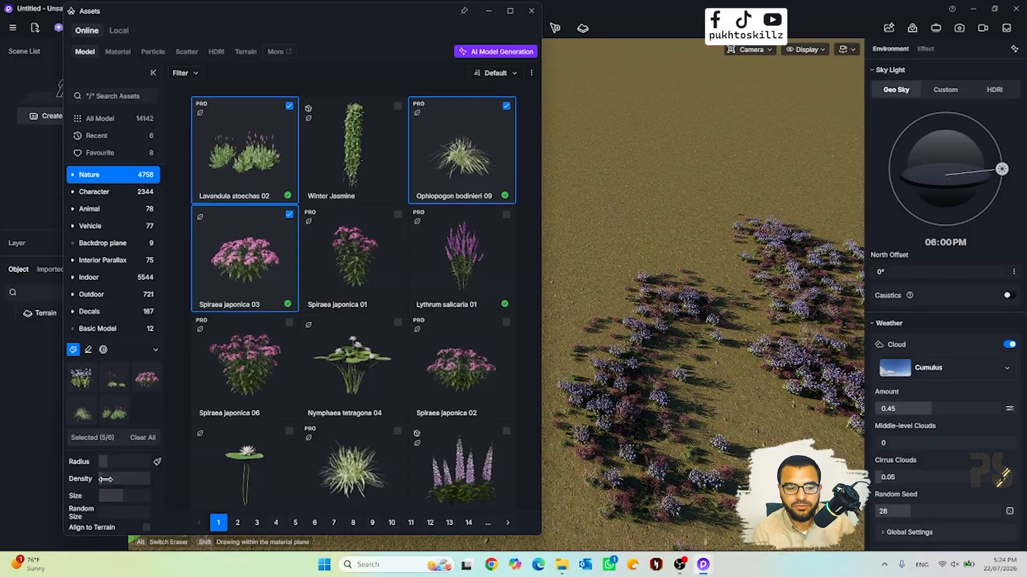
- Lower the brush density to its minimum and paint sparse flowers beside the existing patches
{"action": "left_click_drag", "start_coordinate": [104, 480], "coordinate": [99, 479]}
{"action": "mouse_move", "coordinate": [683, 302]}
{"action": "left_mouse_down"}
{"action": "mouse_move", "coordinate": [635, 176]}
{"action": "mouse_move", "coordinate": [740, 288]}
{"action": "mouse_move", "coordinate": [664, 389]}
{"action": "left_mouse_up"}
{"action": "mouse_move", "coordinate": [664, 390]}
{"action": "middle_mouse_down"}
{"action": "mouse_move", "coordinate": [649, 287]}
{"action": "mouse_move", "coordinate": [550, 320]}
{"action": "middle_mouse_up"}
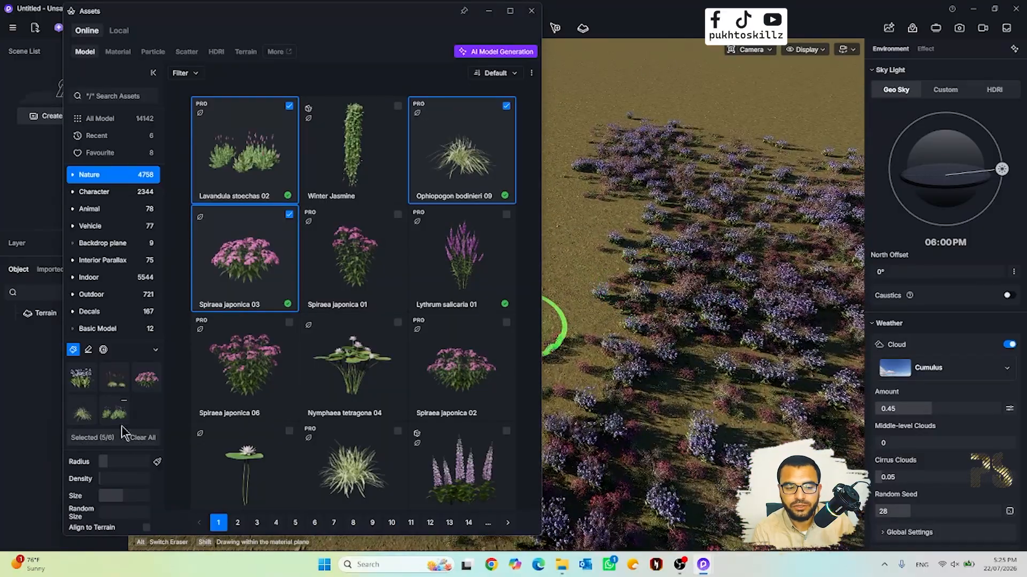
- Raise the brush's plant size to its maximum and try a stroke of larger flowers along the bed
{"action": "left_click_drag", "start_coordinate": [135, 502], "coordinate": [141, 504]}
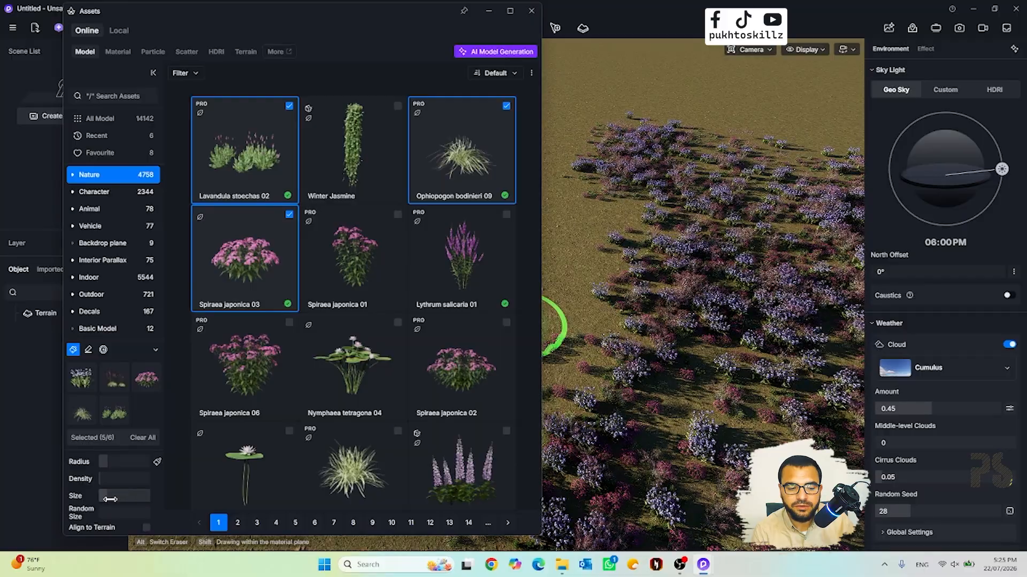
{"action": "mouse_move", "coordinate": [642, 267]}
{"action": "left_mouse_down"}
{"action": "mouse_move", "coordinate": [620, 219]}
{"action": "mouse_move", "coordinate": [576, 382]}
{"action": "left_mouse_up"}
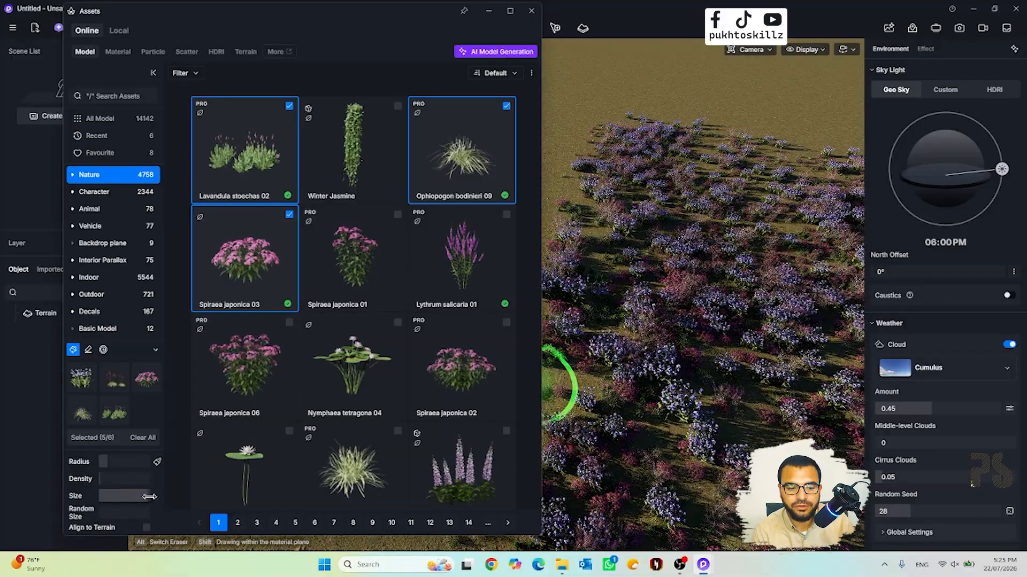
{"action": "key", "text": "ctrl+z"}
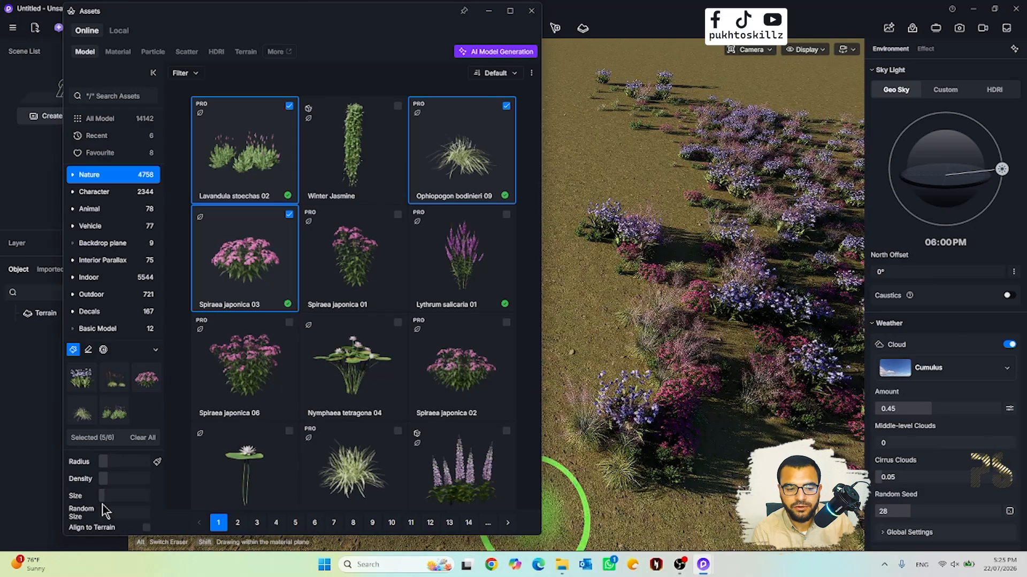
- Reduce the plant size close to its minimum and paint a bed of small flowers beside the large ones
{"action": "left_click_drag", "start_coordinate": [564, 379], "coordinate": [607, 311]}
{"action": "middle_click_drag", "start_coordinate": [642, 246], "coordinate": [770, 324]}
{"action": "mouse_move", "coordinate": [770, 324]}
{"action": "left_mouse_down"}
{"action": "mouse_move", "coordinate": [740, 229]}
{"action": "mouse_move", "coordinate": [690, 257]}
{"action": "left_mouse_up"}
{"action": "mouse_move", "coordinate": [611, 368]}
{"action": "left_mouse_down"}
{"action": "mouse_move", "coordinate": [649, 394]}
{"action": "mouse_move", "coordinate": [592, 335]}
{"action": "left_mouse_up"}
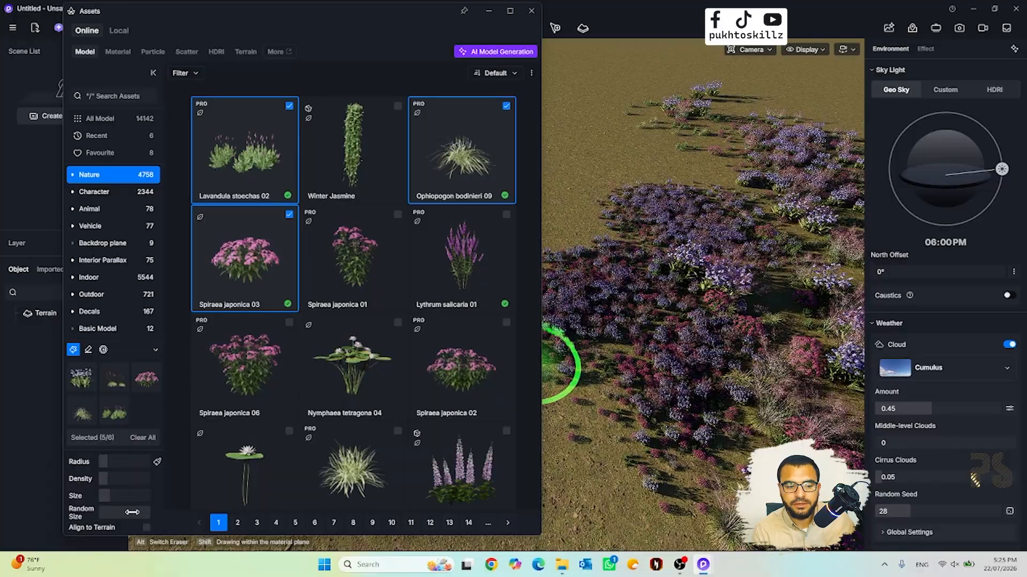
- Adjust the brush's Size and Random Size to moderate values and paint flowers of varied height at the bed's edge
{"action": "mouse_move", "coordinate": [104, 496]}
{"action": "left_mouse_down"}
{"action": "mouse_move", "coordinate": [128, 497]}
{"action": "mouse_move", "coordinate": [128, 513]}
{"action": "mouse_move", "coordinate": [147, 517]}
{"action": "left_mouse_up"}
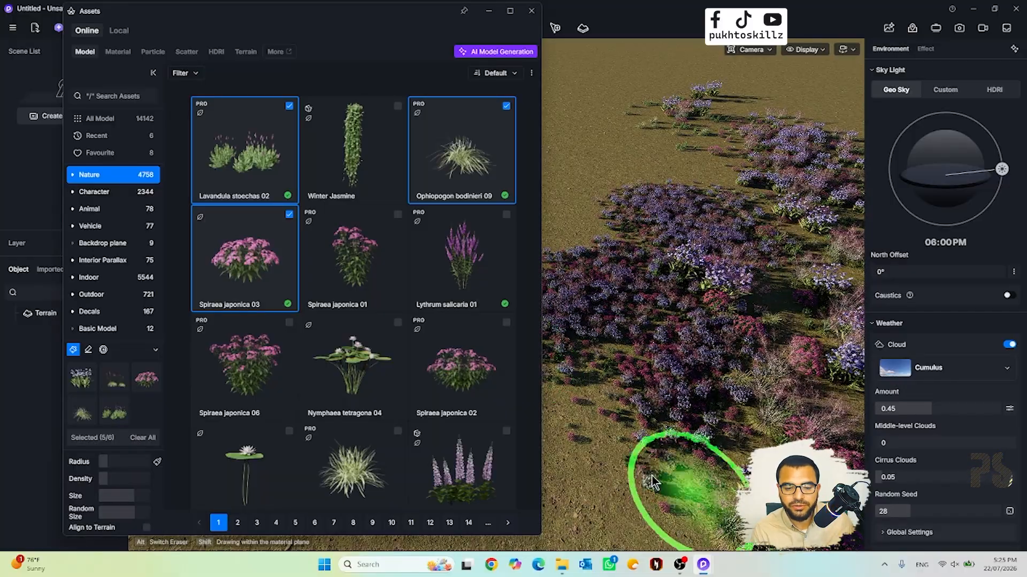
{"action": "middle_click_drag", "start_coordinate": [652, 477], "coordinate": [767, 367]}
{"action": "mouse_move", "coordinate": [668, 338]}
{"action": "middle_mouse_down"}
{"action": "mouse_move", "coordinate": [782, 293]}
{"action": "mouse_move", "coordinate": [736, 302]}
{"action": "middle_mouse_up"}
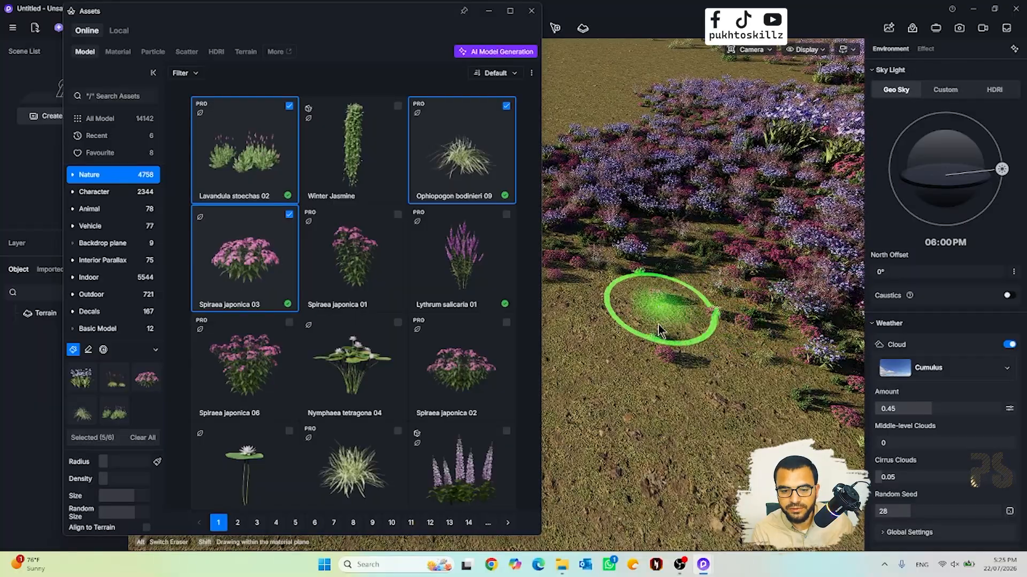
{"action": "mouse_move", "coordinate": [678, 293]}
{"action": "middle_mouse_down"}
{"action": "mouse_move", "coordinate": [636, 396]}
{"action": "mouse_move", "coordinate": [726, 495]}
{"action": "mouse_move", "coordinate": [684, 358]}
{"action": "mouse_move", "coordinate": [588, 408]}
{"action": "mouse_move", "coordinate": [608, 366]}
{"action": "mouse_move", "coordinate": [630, 482]}
{"action": "mouse_move", "coordinate": [722, 443]}
{"action": "mouse_move", "coordinate": [664, 344]}
{"action": "mouse_move", "coordinate": [568, 395]}
{"action": "middle_mouse_up"}
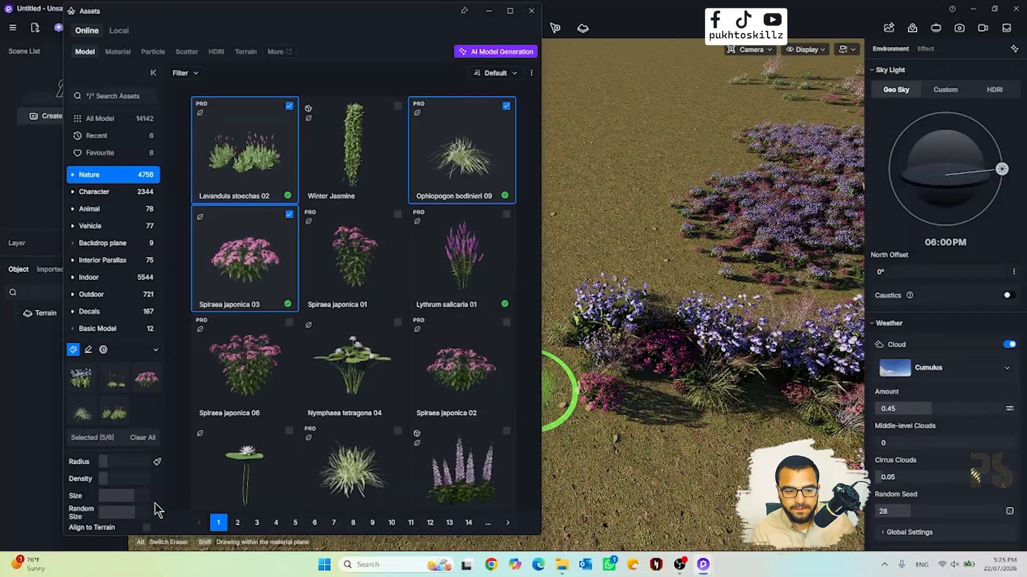
{"action": "left_click_drag", "start_coordinate": [130, 506], "coordinate": [108, 501]}
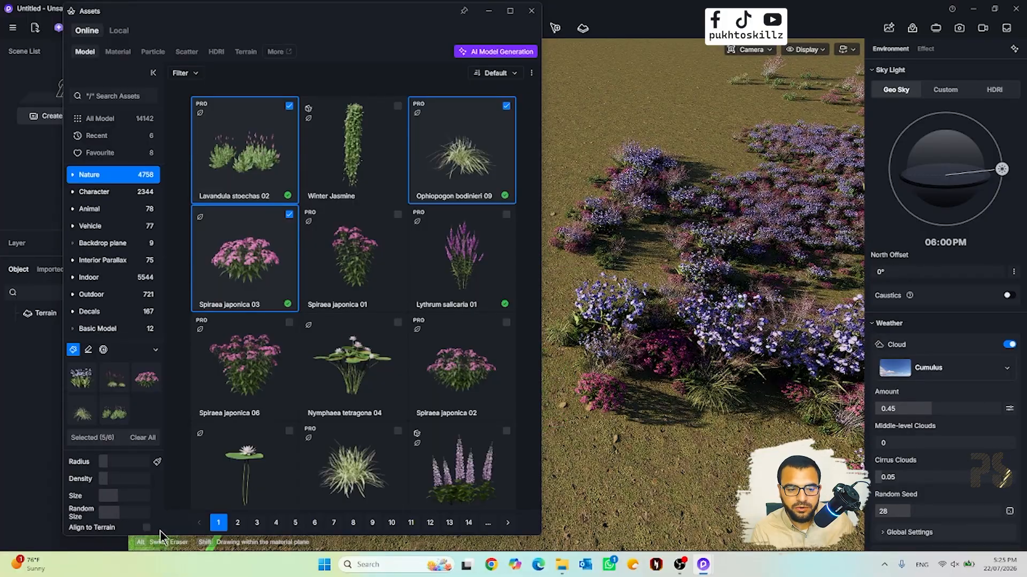
- Try the brush's Align to Terrain option, leave it off, and close the asset library
{"action": "left_click", "coordinate": [146, 528]}
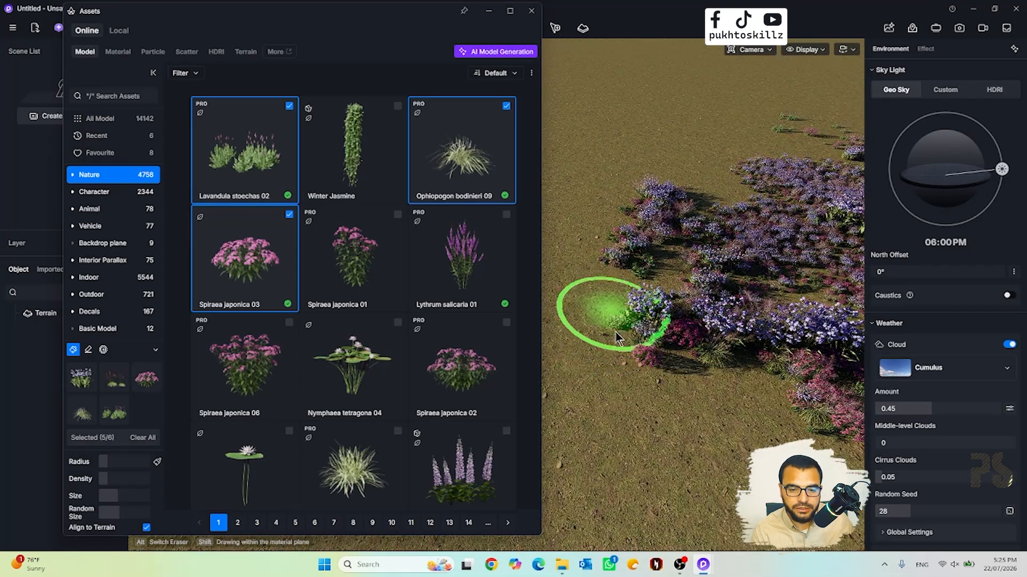
{"action": "left_click", "coordinate": [147, 528]}
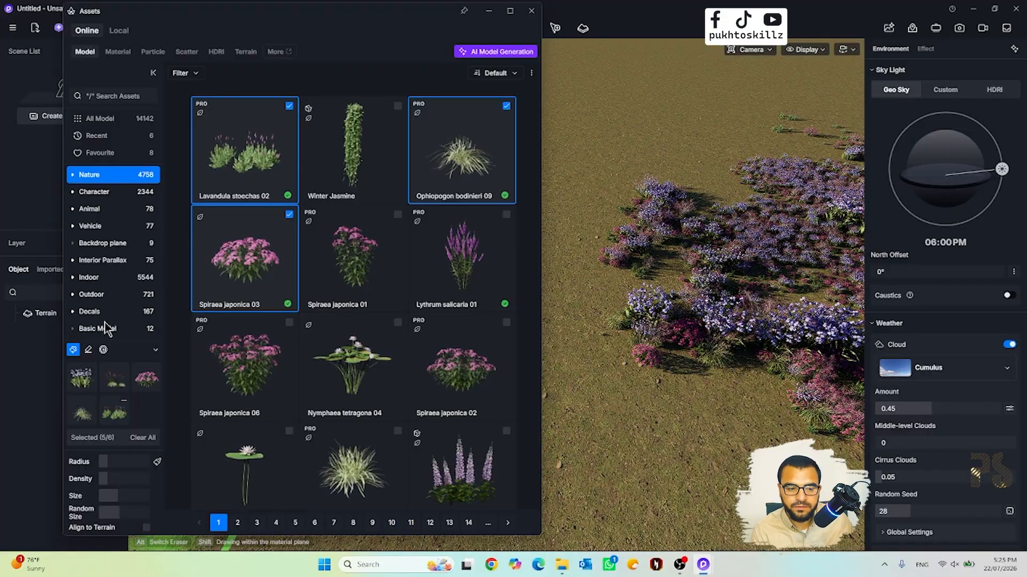
{"action": "left_click", "coordinate": [531, 11]}
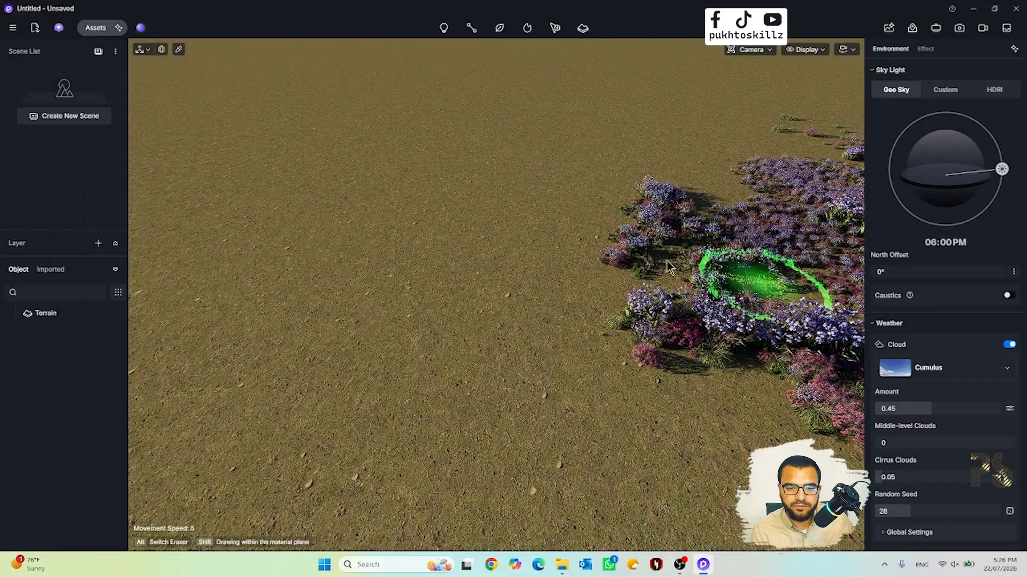
- Paint a curved flower bed on the open terrain beside the existing bed with the vegetation Brush
{"action": "left_click", "coordinate": [499, 27]}
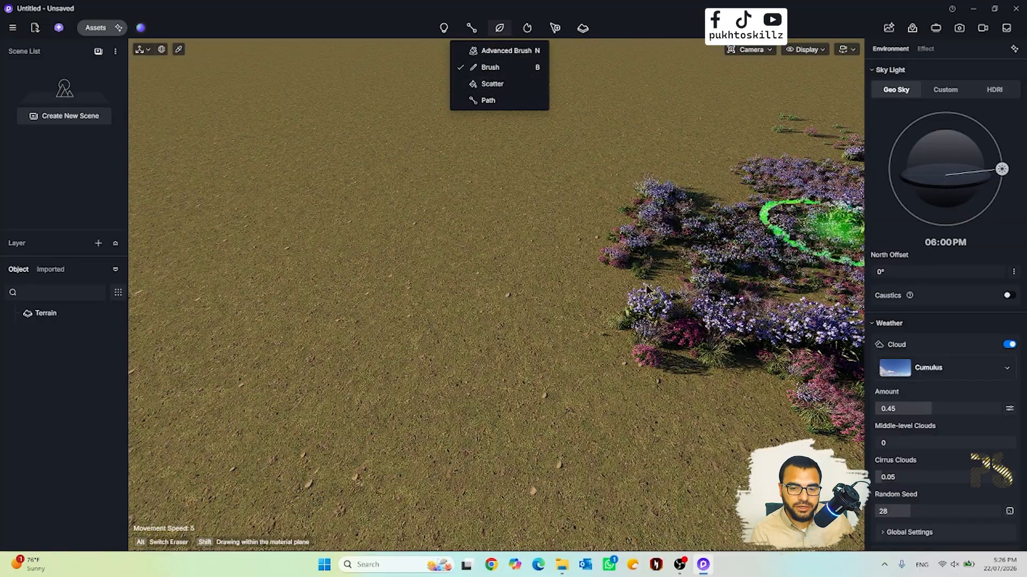
{"action": "left_click", "coordinate": [502, 278]}
{"action": "mouse_move", "coordinate": [505, 381]}
{"action": "left_mouse_down"}
{"action": "mouse_move", "coordinate": [518, 490]}
{"action": "mouse_move", "coordinate": [344, 346]}
{"action": "mouse_move", "coordinate": [357, 235]}
{"action": "mouse_move", "coordinate": [491, 243]}
{"action": "left_mouse_up"}
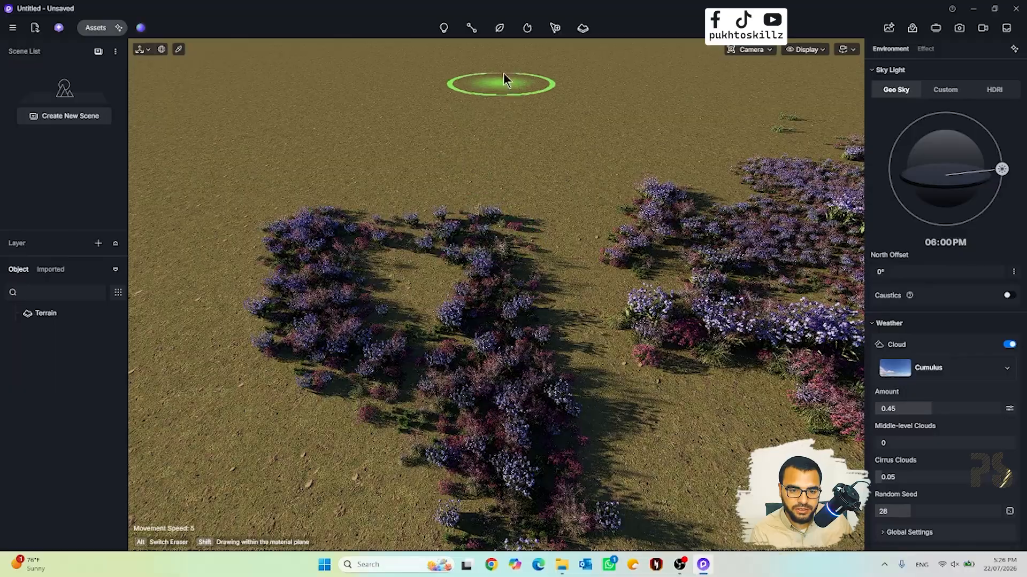
- Review the available vegetation tools and examine the painted flower beds from a distance and up close
{"action": "left_click", "coordinate": [500, 28]}
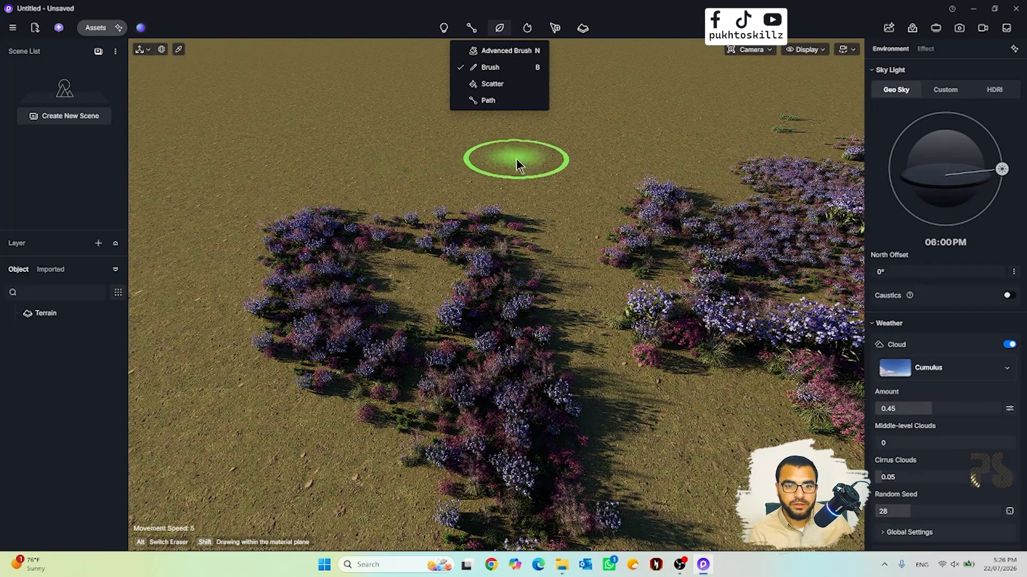
{"action": "scroll", "coordinate": [453, 210], "scroll_direction": "down", "scroll_amount": 4}
{"action": "middle_click_drag", "start_coordinate": [452, 210], "coordinate": [486, 211]}
{"action": "scroll", "coordinate": [500, 299], "scroll_direction": "up", "scroll_amount": 5}
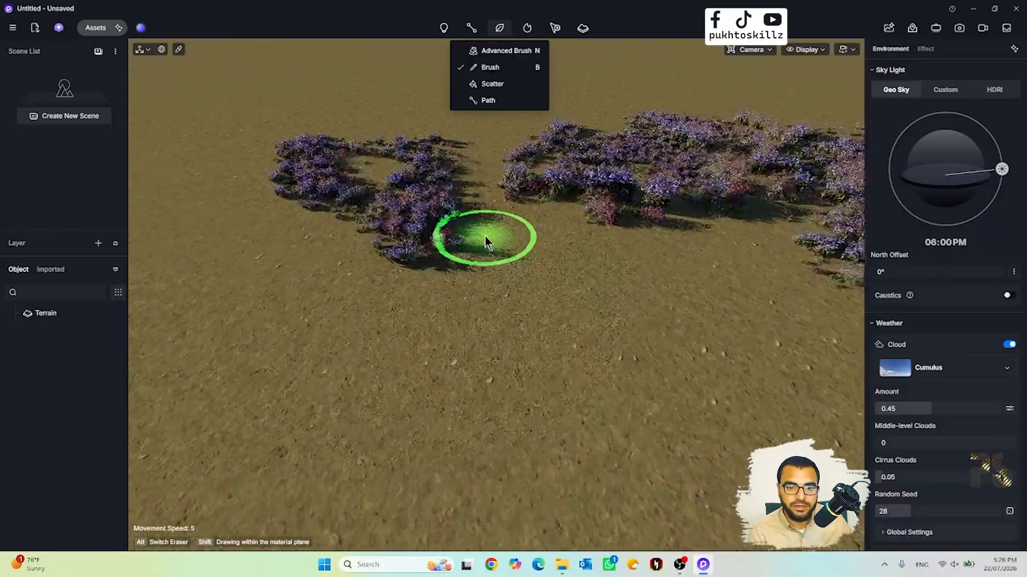
{"action": "scroll", "coordinate": [406, 249], "scroll_direction": "down", "scroll_amount": 3}
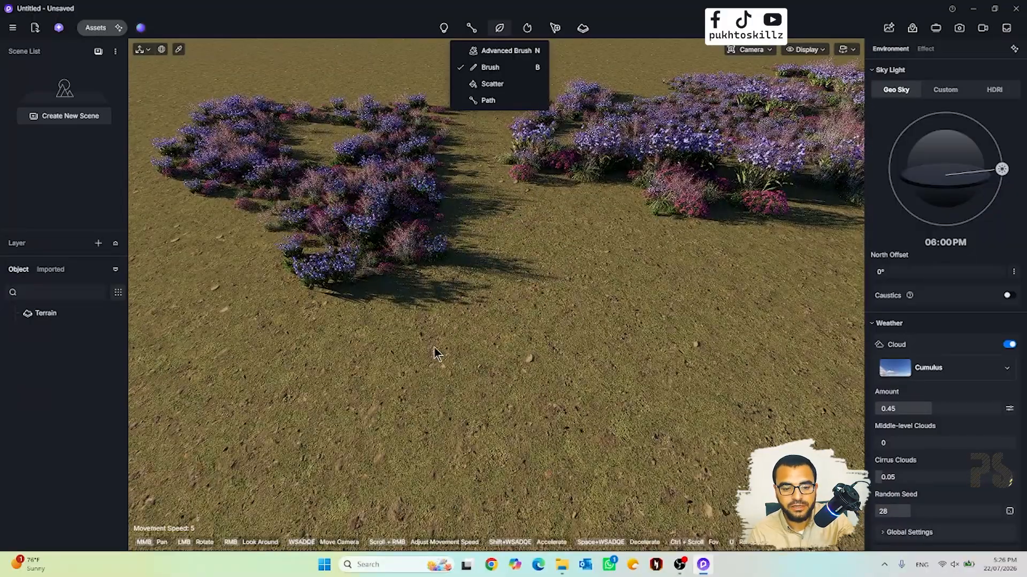
- Launch SketchUp and start a new D5 Render project, discarding the unsaved flower scene
{"action": "key", "text": "super"}
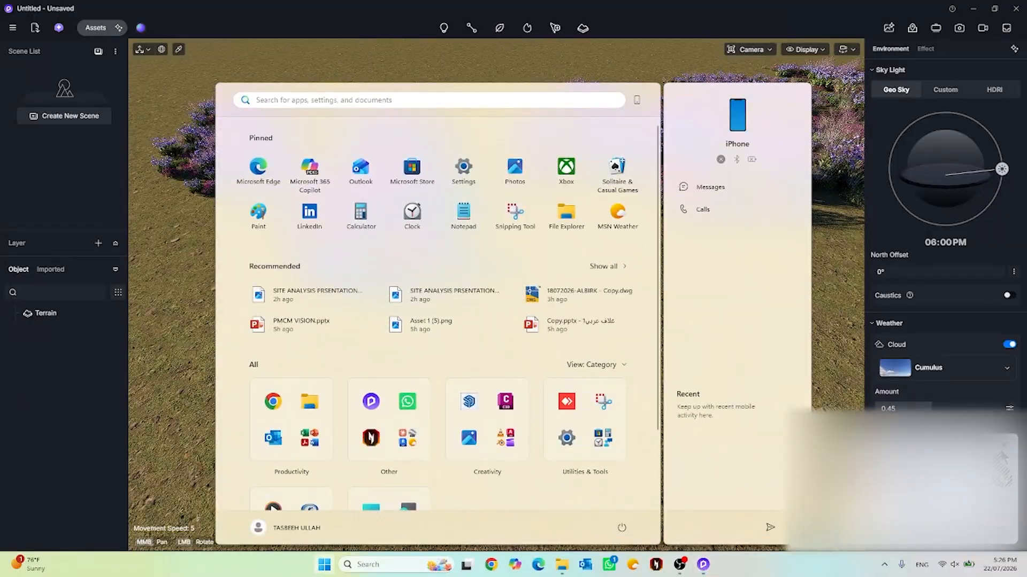
{"action": "left_click", "coordinate": [1003, 448]}
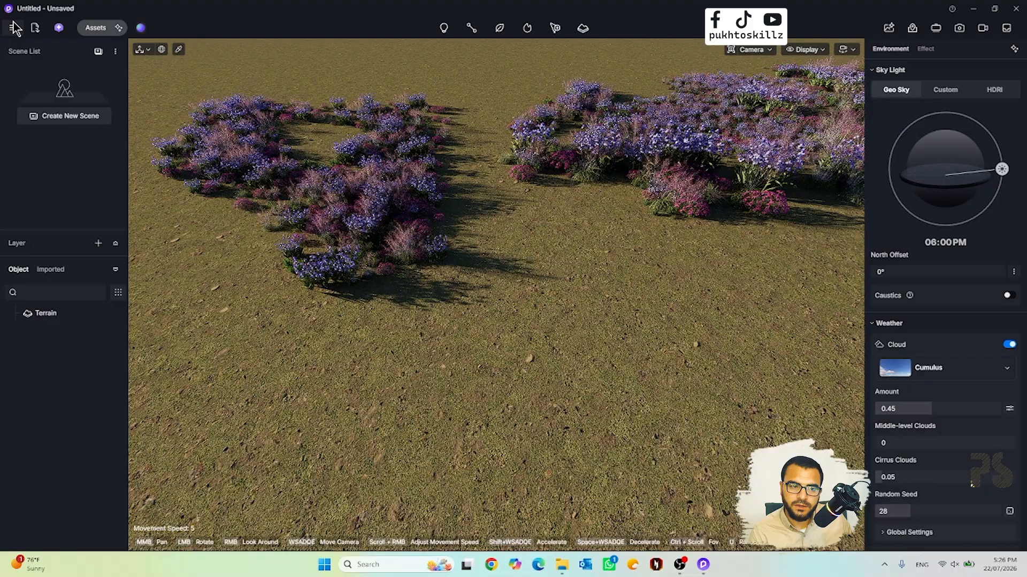
{"action": "left_click", "coordinate": [14, 29]}
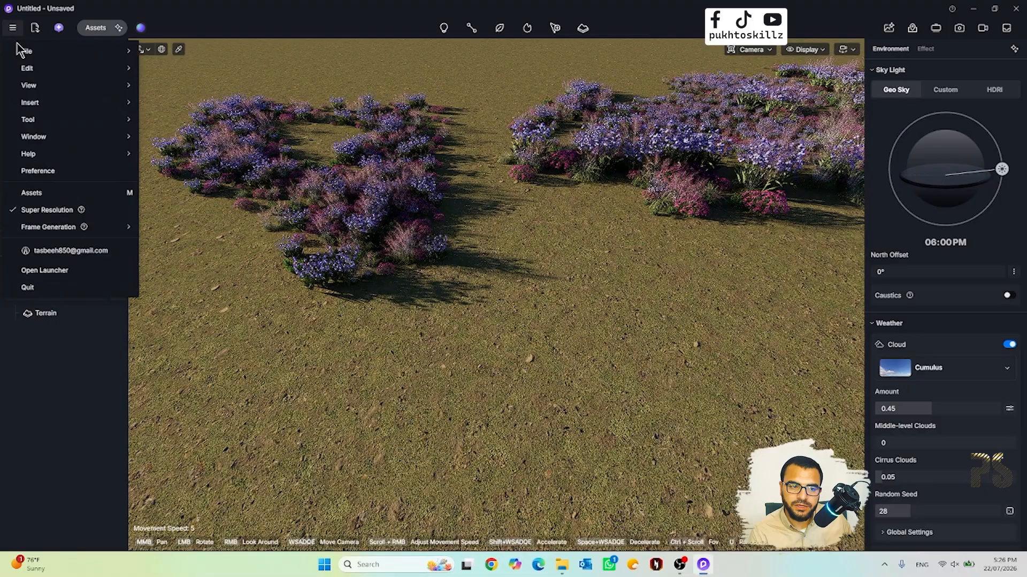
{"action": "mouse_move", "coordinate": [24, 51]}
{"action": "left_click", "coordinate": [170, 50]}
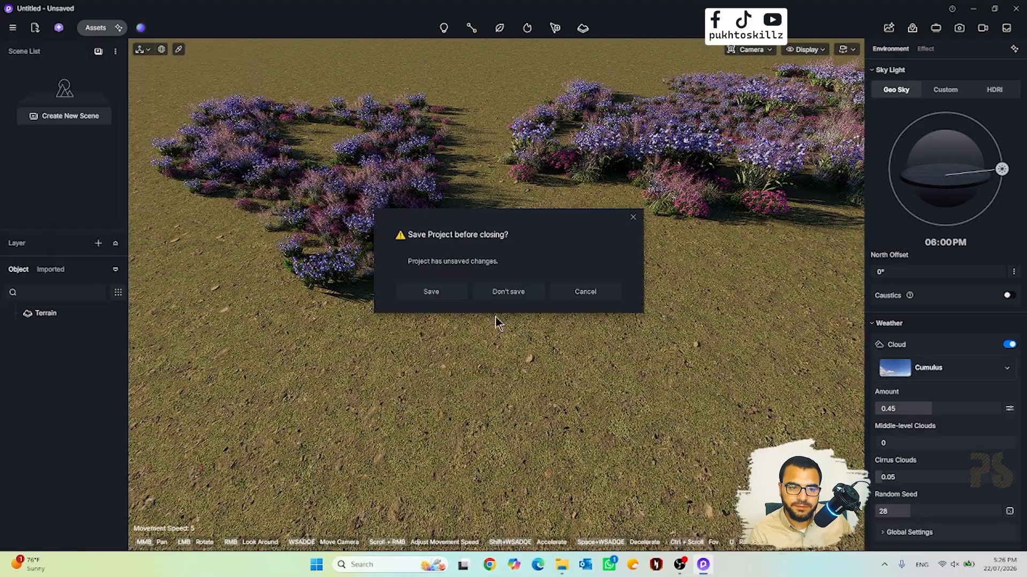
{"action": "left_click", "coordinate": [520, 295]}
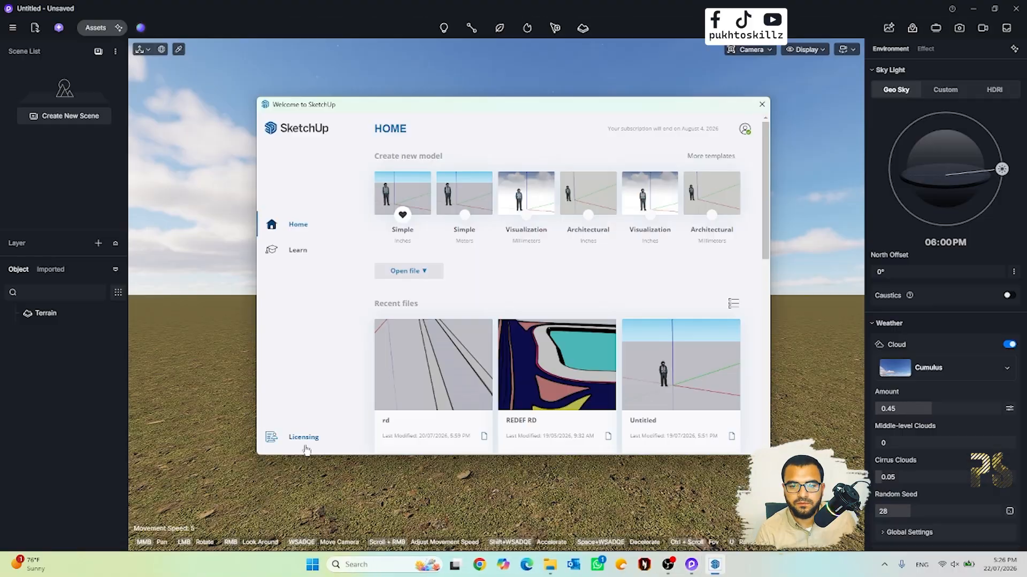
- Open the TANOMAH RD model from SketchUp's recent files
{"action": "scroll", "coordinate": [674, 384], "scroll_direction": "down", "scroll_amount": 5}
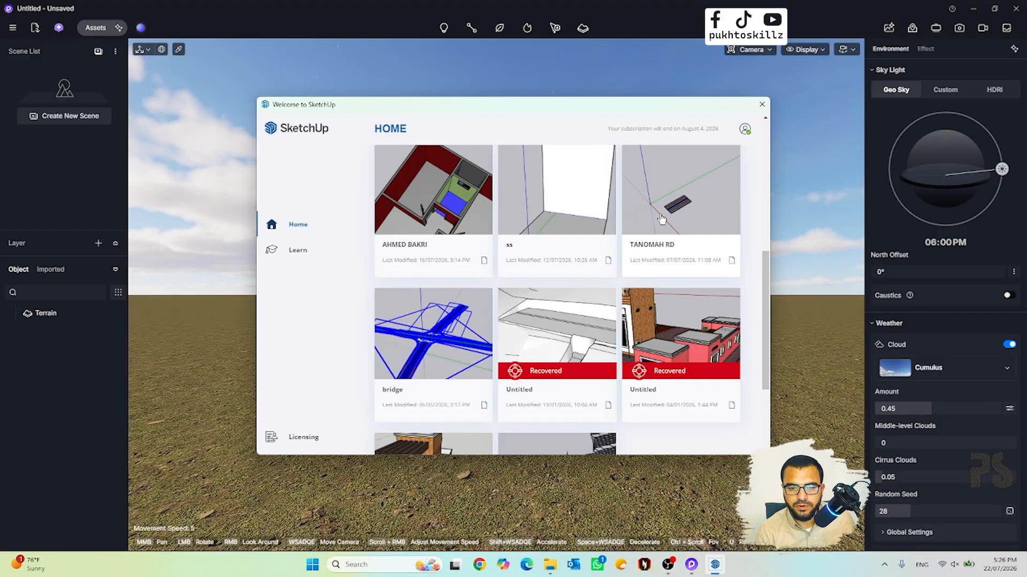
{"action": "scroll", "coordinate": [431, 335], "scroll_direction": "down", "scroll_amount": 3}
{"action": "scroll", "coordinate": [616, 357], "scroll_direction": "up", "scroll_amount": 6}
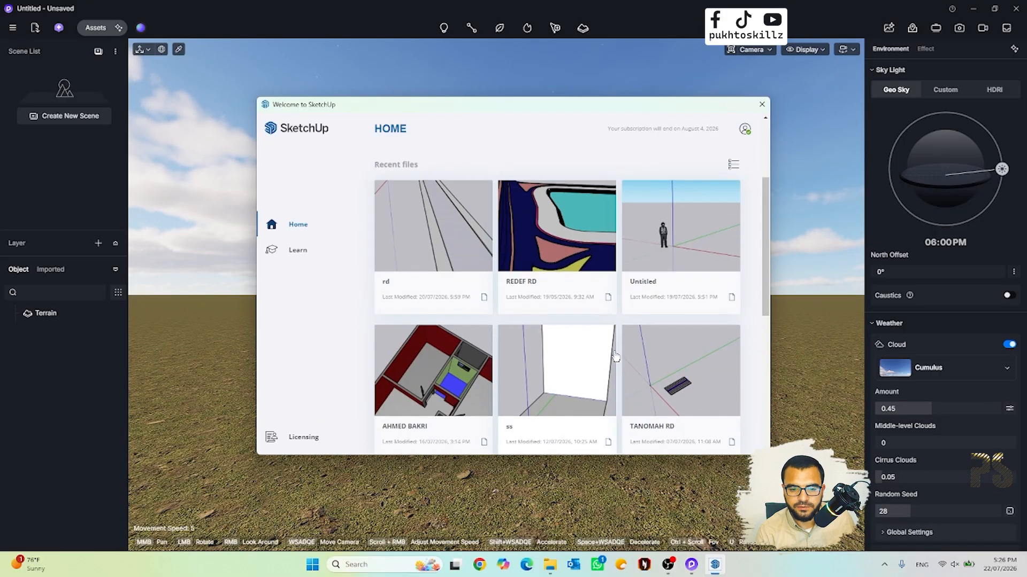
{"action": "left_click", "coordinate": [681, 370]}
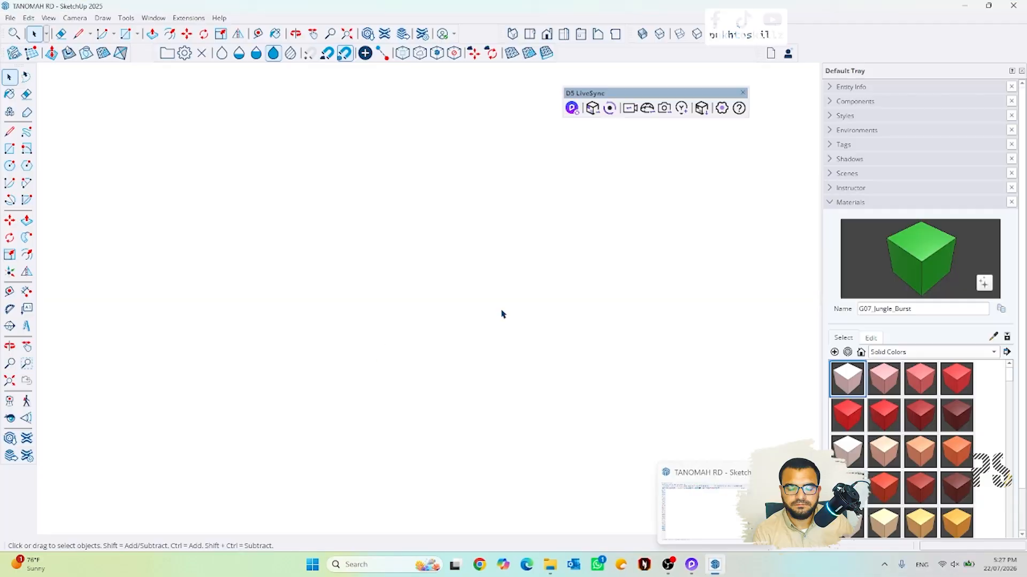
- Select the entire striped road model and delete it to clear the workspace
{"action": "scroll", "coordinate": [498, 310], "scroll_direction": "down", "scroll_amount": 2}
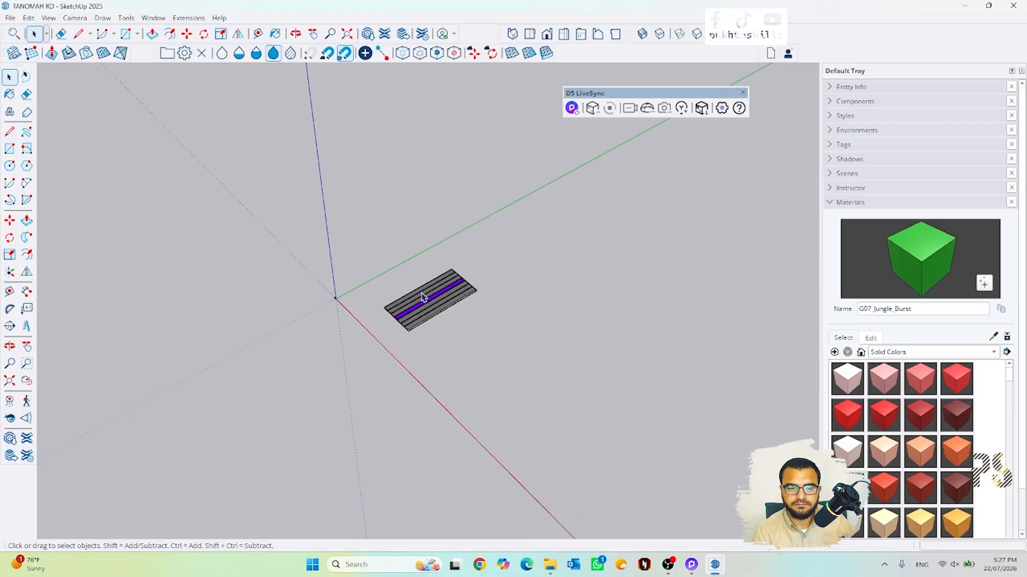
{"action": "scroll", "coordinate": [422, 311], "scroll_direction": "up", "scroll_amount": 4}
{"action": "scroll", "coordinate": [280, 266], "scroll_direction": "up", "scroll_amount": 2}
{"action": "scroll", "coordinate": [144, 207], "scroll_direction": "down", "scroll_amount": 3}
{"action": "left_click_drag", "start_coordinate": [144, 207], "coordinate": [639, 444]}
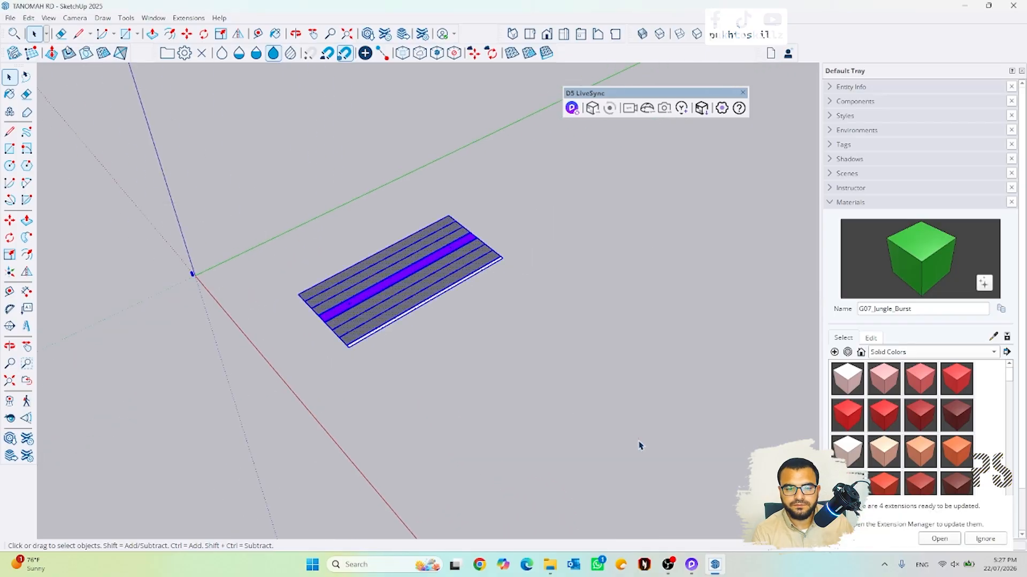
{"action": "key", "text": "Delete"}
{"action": "scroll", "coordinate": [334, 299], "scroll_direction": "up", "scroll_amount": 2}
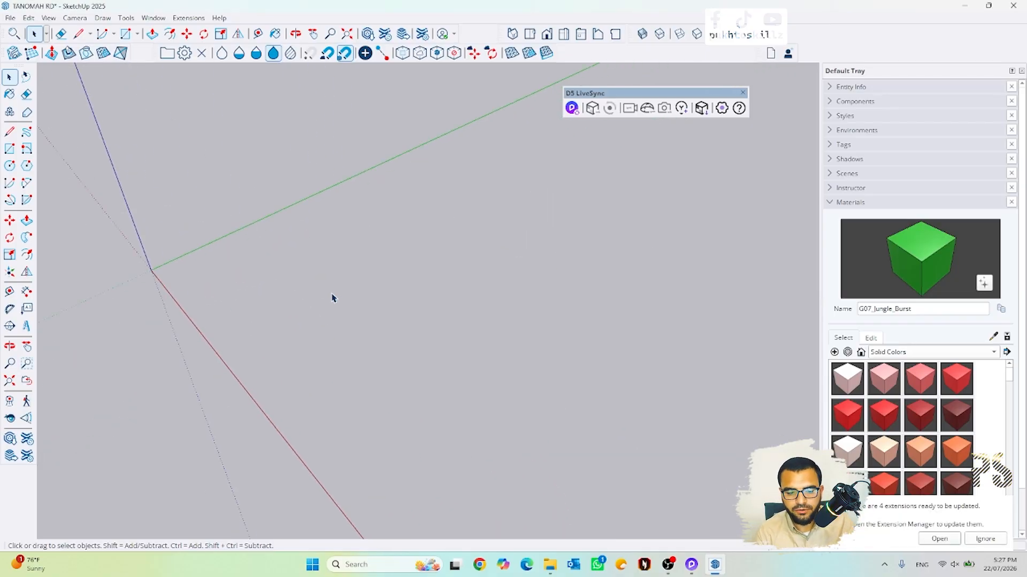
- Draw a closed four-sided ground face about 45 m by 72 m with the Line tool, between the red and green axes
{"action": "left_click", "coordinate": [10, 132]}
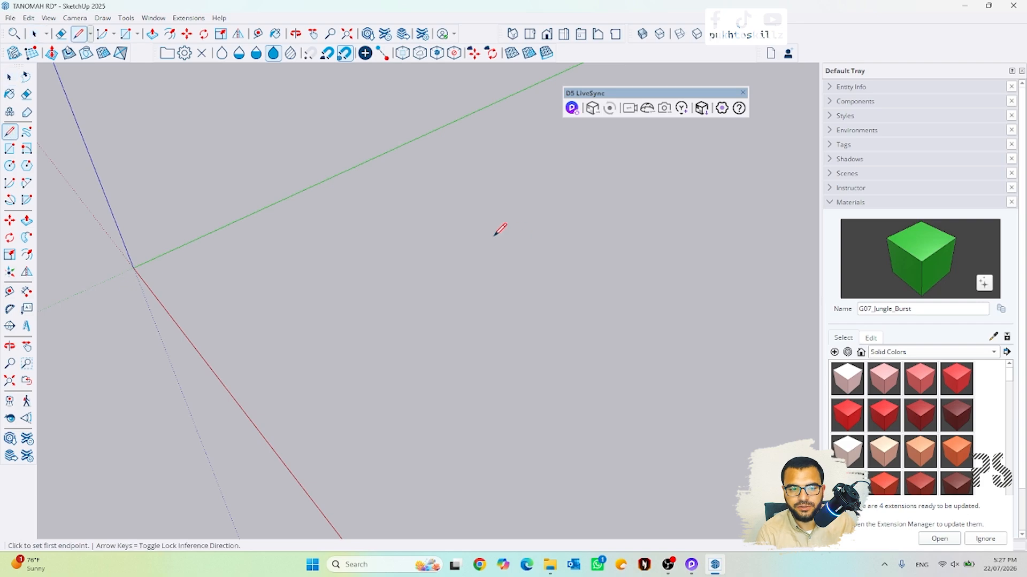
{"action": "left_click", "coordinate": [416, 219]}
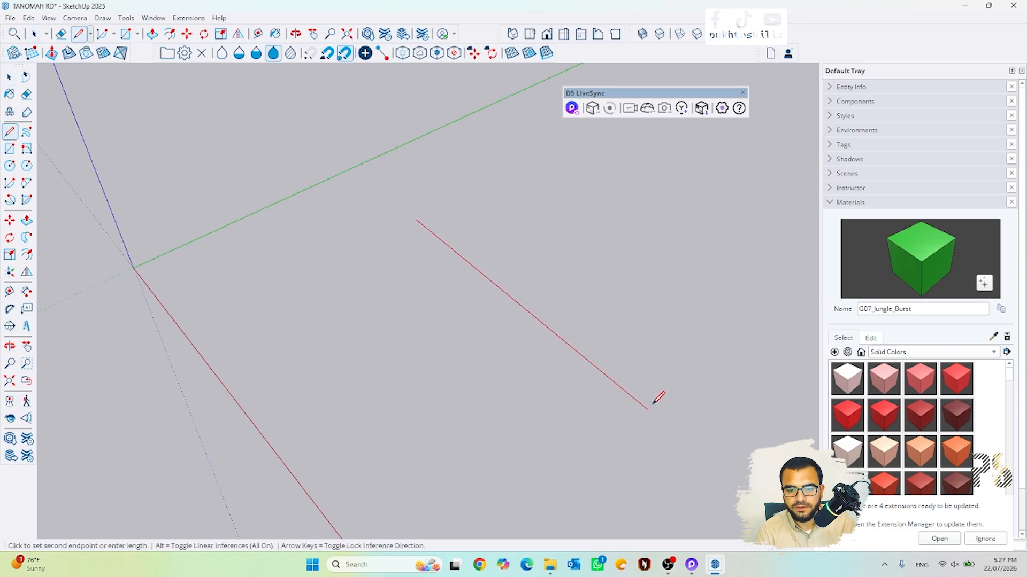
{"action": "scroll", "coordinate": [504, 287], "scroll_direction": "down", "scroll_amount": 3}
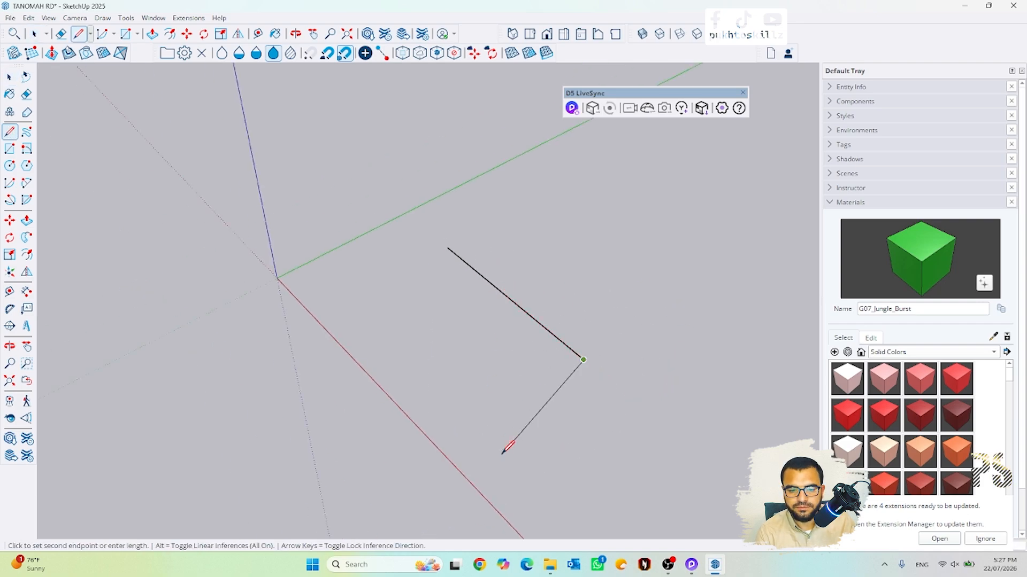
{"action": "left_click", "coordinate": [478, 434]}
{"action": "left_click", "coordinate": [334, 290]}
{"action": "left_click", "coordinate": [448, 248]}
{"action": "scroll", "coordinate": [512, 304], "scroll_direction": "up", "scroll_amount": 3}
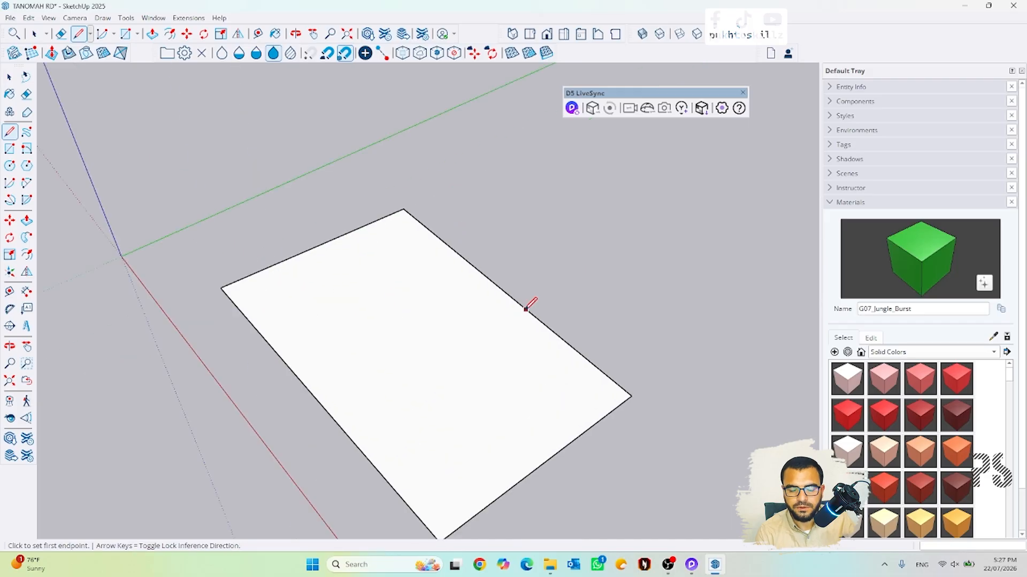
- Divide the face into four parts with two crossing lines between opposite edges, about 45.4 m and 70.3 m long
{"action": "left_click", "coordinate": [506, 296]}
{"action": "left_click", "coordinate": [319, 402]}
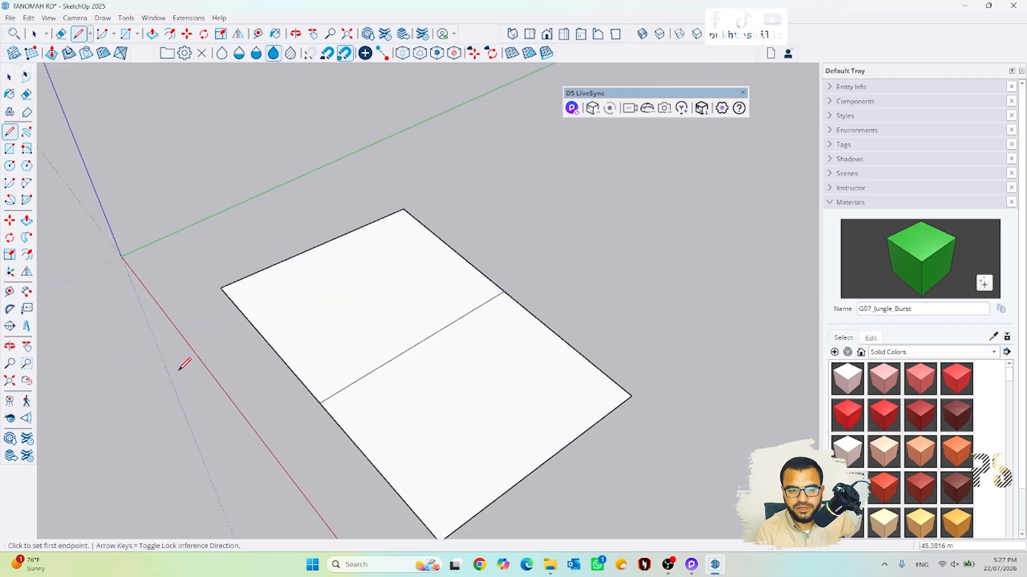
{"action": "left_click", "coordinate": [319, 247]}
{"action": "left_click", "coordinate": [542, 463]}
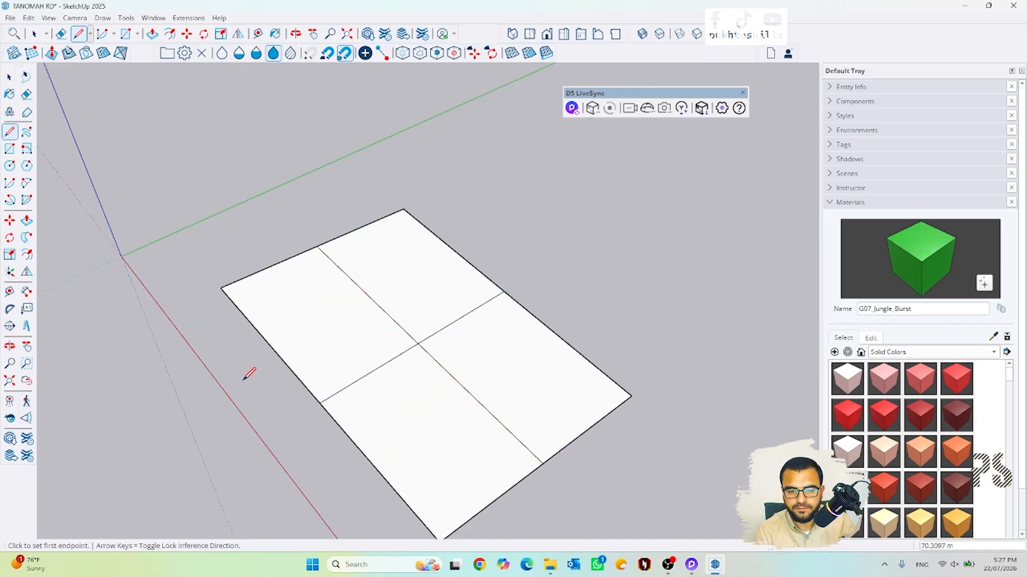
{"action": "key", "text": "space"}
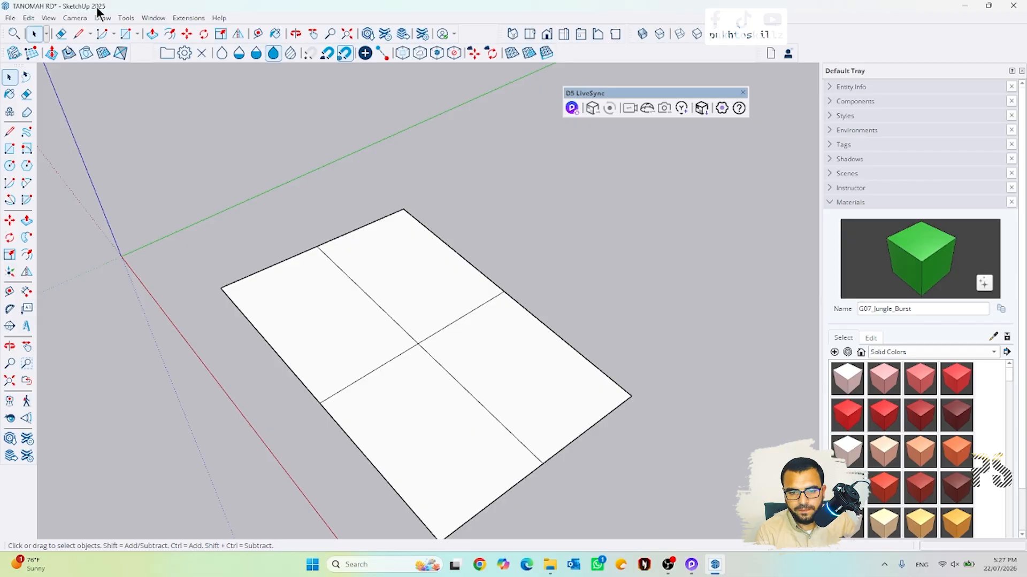
- Synchronize the model through D5 LiveSync and switch to D5 Render to view the imported ground face
{"action": "left_click", "coordinate": [572, 108]}
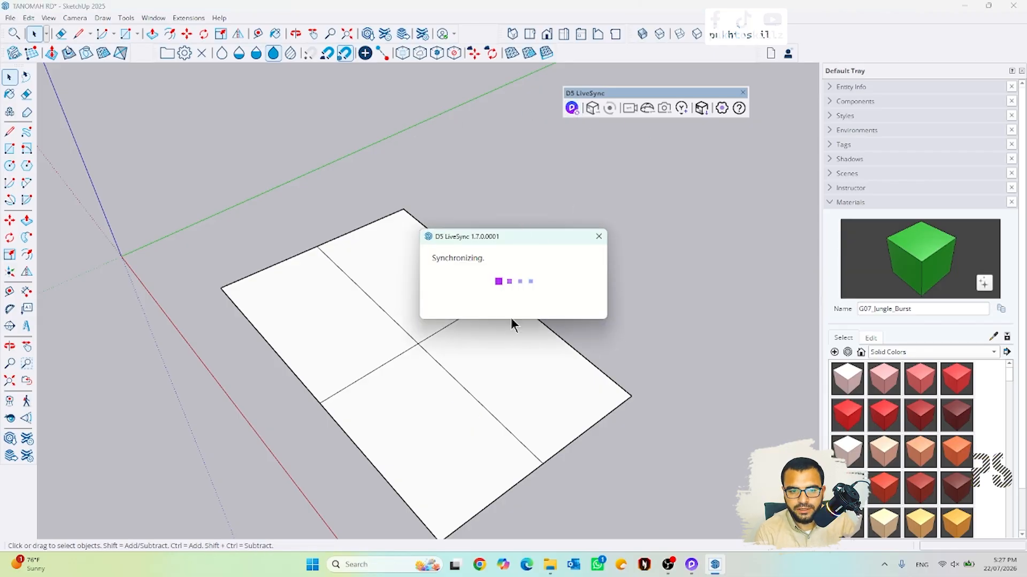
{"action": "left_click", "coordinate": [692, 564]}
{"action": "scroll", "coordinate": [502, 302], "scroll_direction": "up", "scroll_amount": 3}
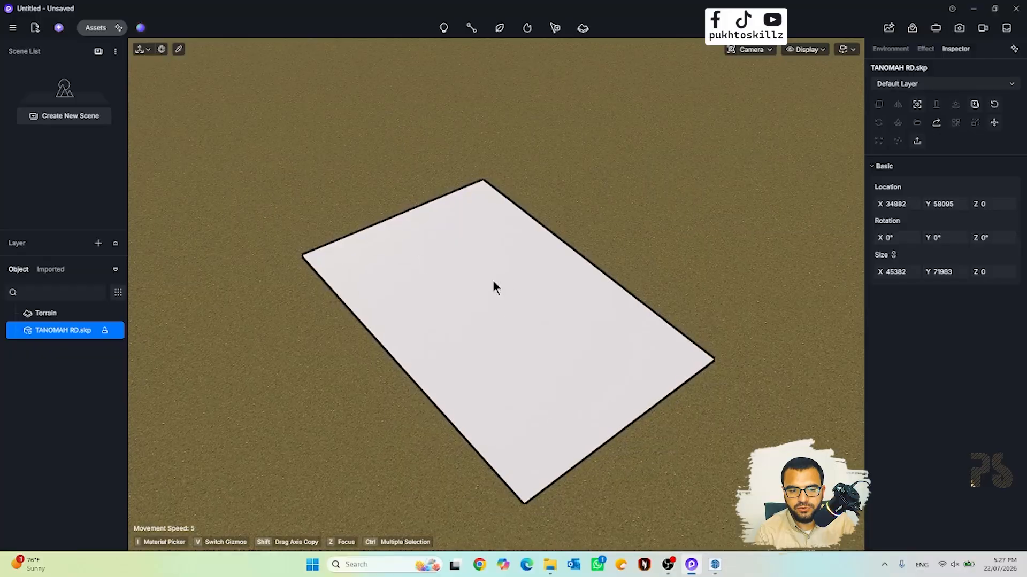
- Switch to SketchUp and paint all four faces with the red A06_Ruby_Spark solid color
{"action": "left_click", "coordinate": [713, 564]}
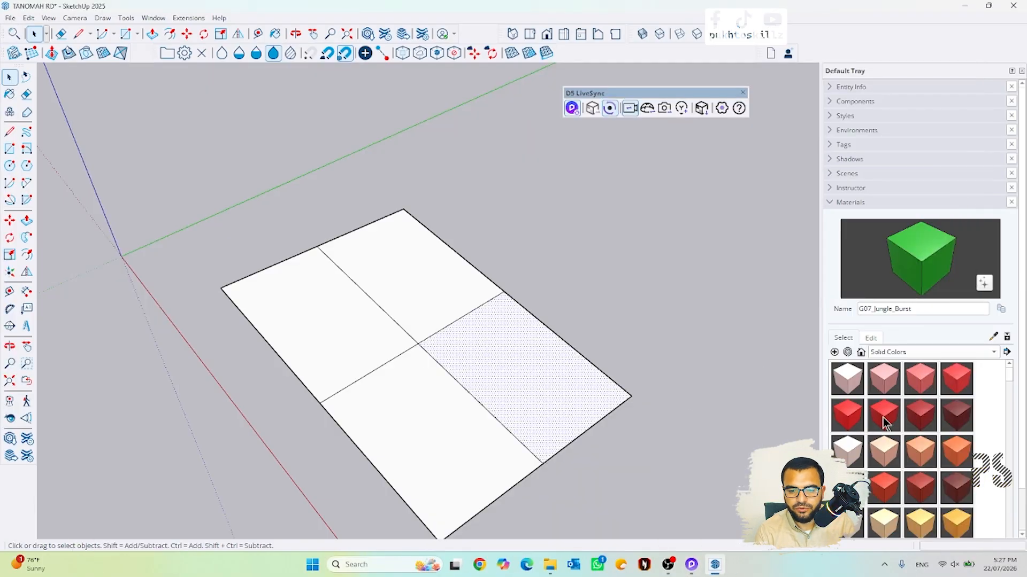
{"action": "left_click", "coordinate": [884, 420]}
{"action": "left_click", "coordinate": [478, 321]}
{"action": "left_click", "coordinate": [417, 392]}
{"action": "left_click", "coordinate": [352, 313]}
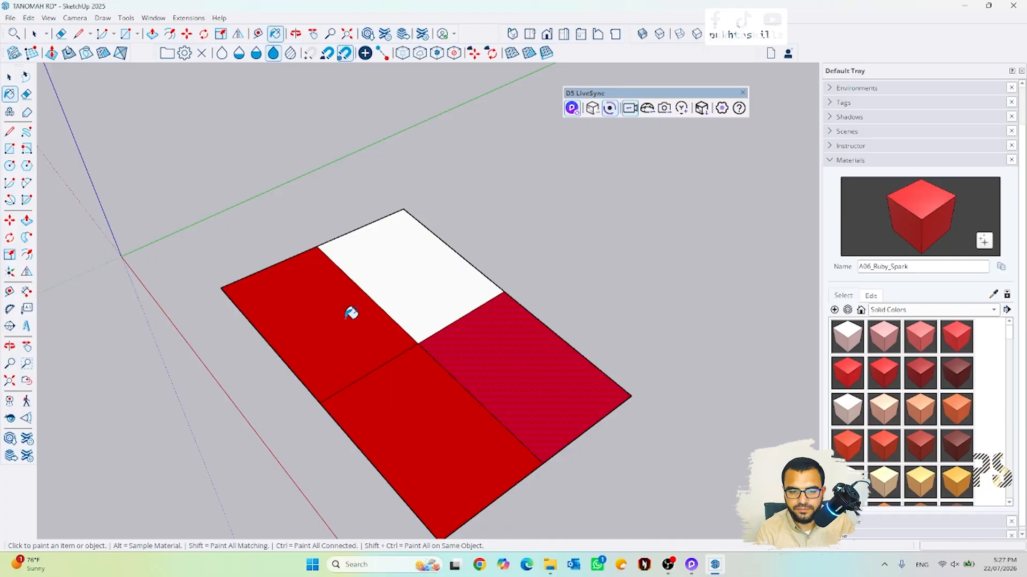
{"action": "left_click", "coordinate": [422, 276]}
- In D5 Render, use Scatter to fill the red ground with the four selected Spiraea, Lythrum and Ophiopogon plants, and inspect them up close
{"action": "left_click", "coordinate": [962, 7]}
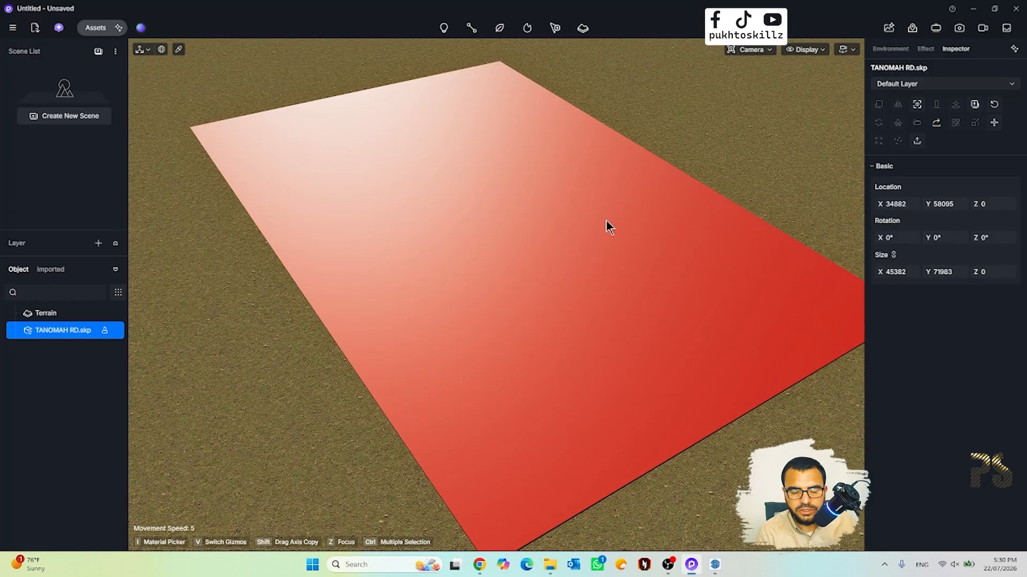
{"action": "mouse_move", "coordinate": [499, 30]}
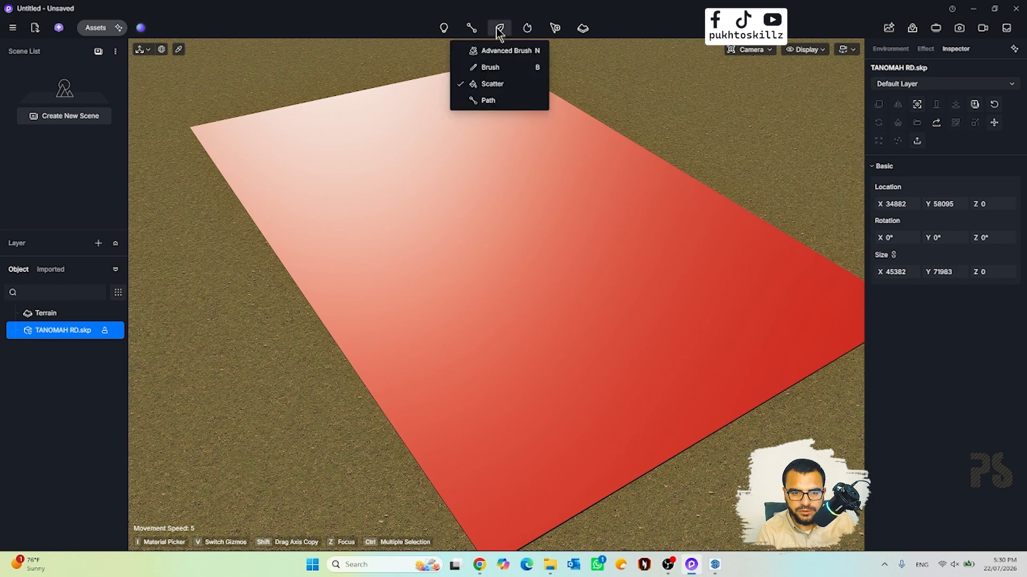
{"action": "left_click", "coordinate": [492, 84]}
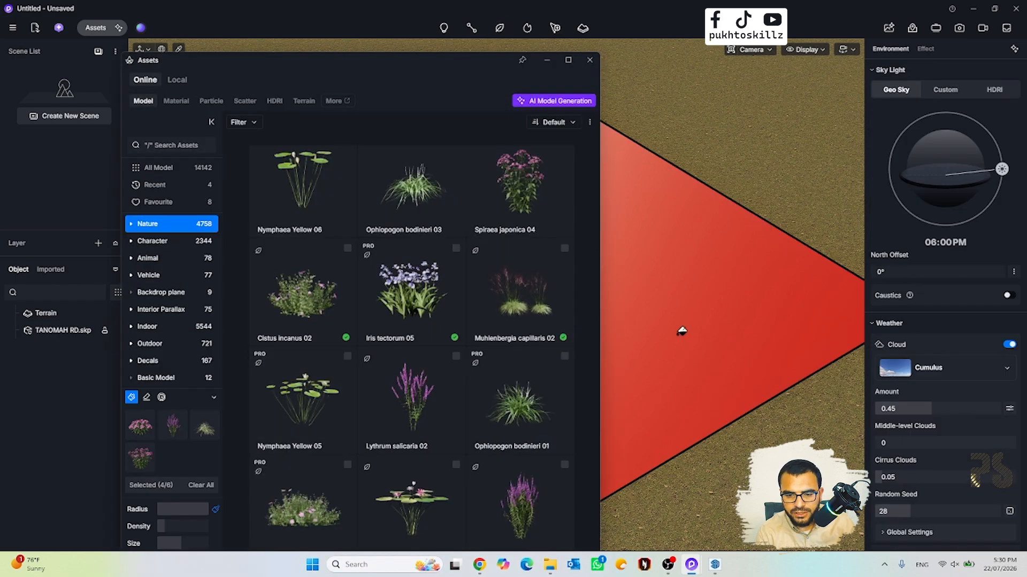
{"action": "scroll", "coordinate": [710, 293], "scroll_direction": "up", "scroll_amount": 3}
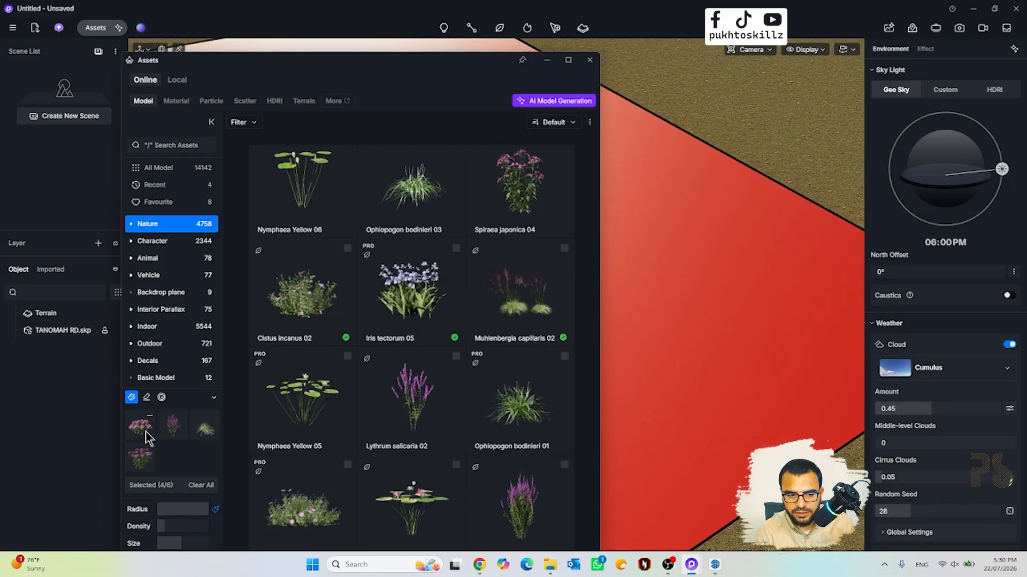
{"action": "scroll", "coordinate": [434, 367], "scroll_direction": "down", "scroll_amount": 5}
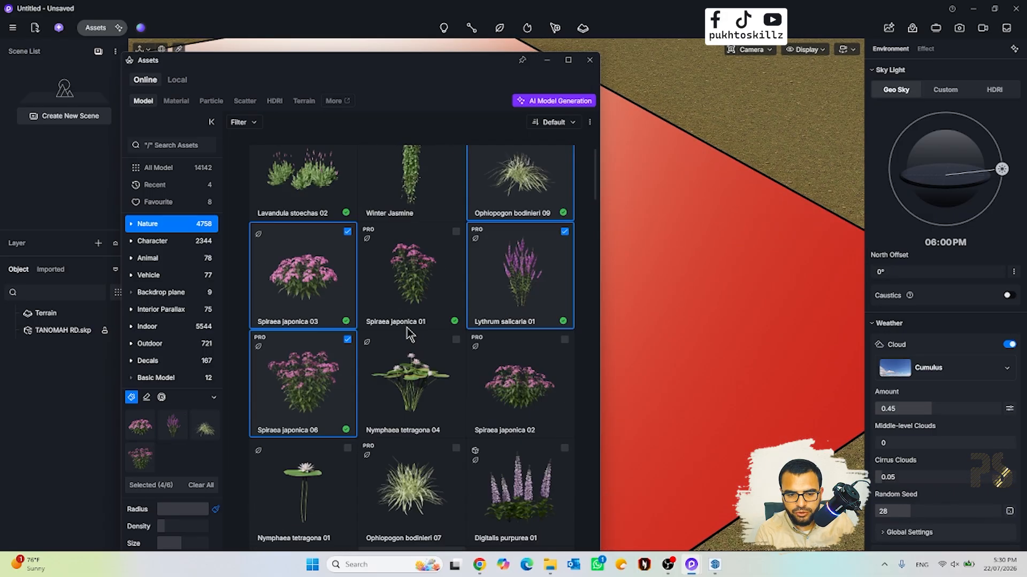
{"action": "scroll", "coordinate": [416, 275], "scroll_direction": "down", "scroll_amount": 1}
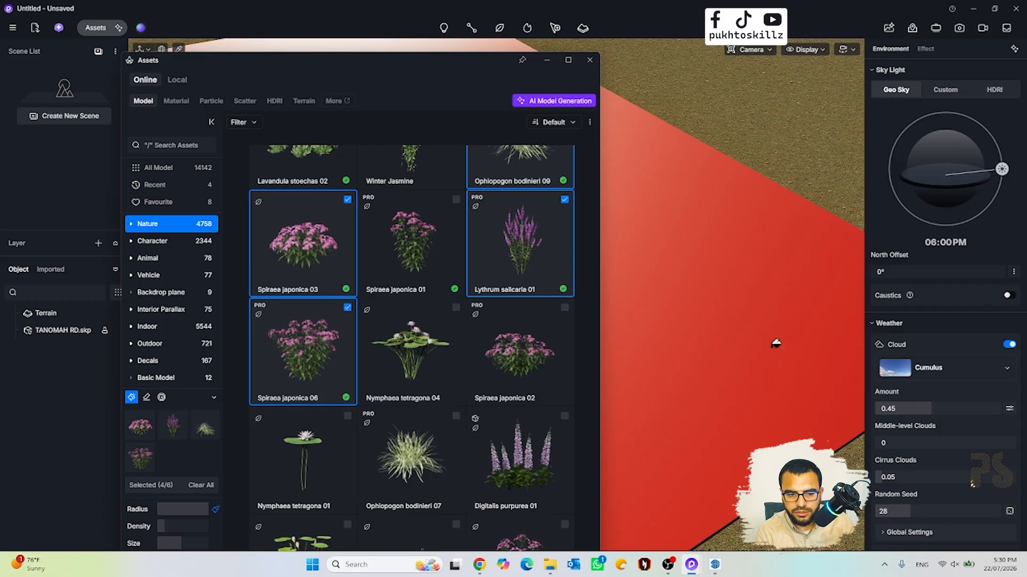
{"action": "scroll", "coordinate": [769, 313], "scroll_direction": "up", "scroll_amount": 1}
{"action": "left_click", "coordinate": [737, 295]}
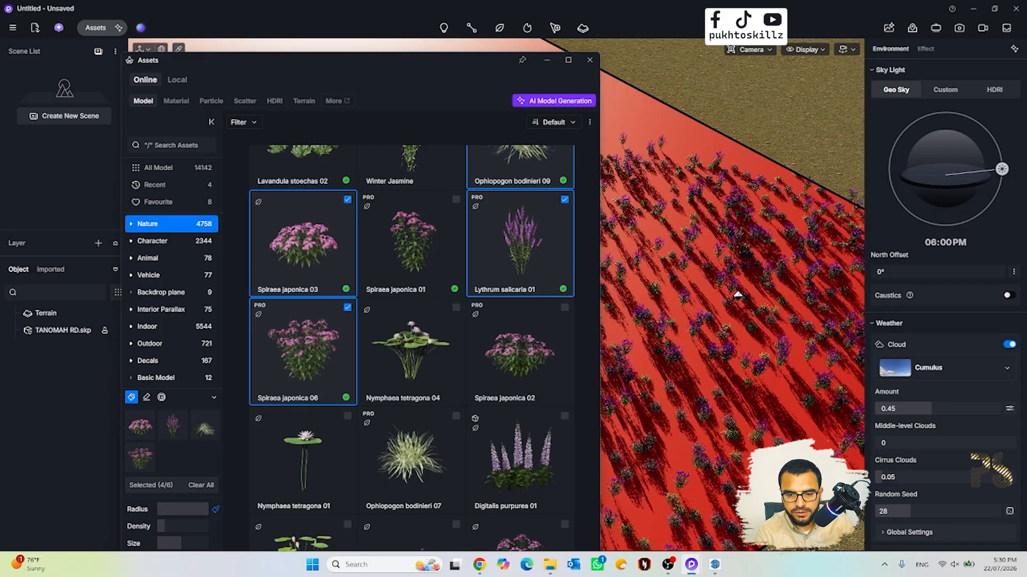
{"action": "right_click_drag", "start_coordinate": [756, 289], "coordinate": [728, 405]}
{"action": "scroll", "coordinate": [759, 328], "scroll_direction": "up", "scroll_amount": 2}
{"action": "scroll", "coordinate": [758, 328], "scroll_direction": "up", "scroll_amount": 2}
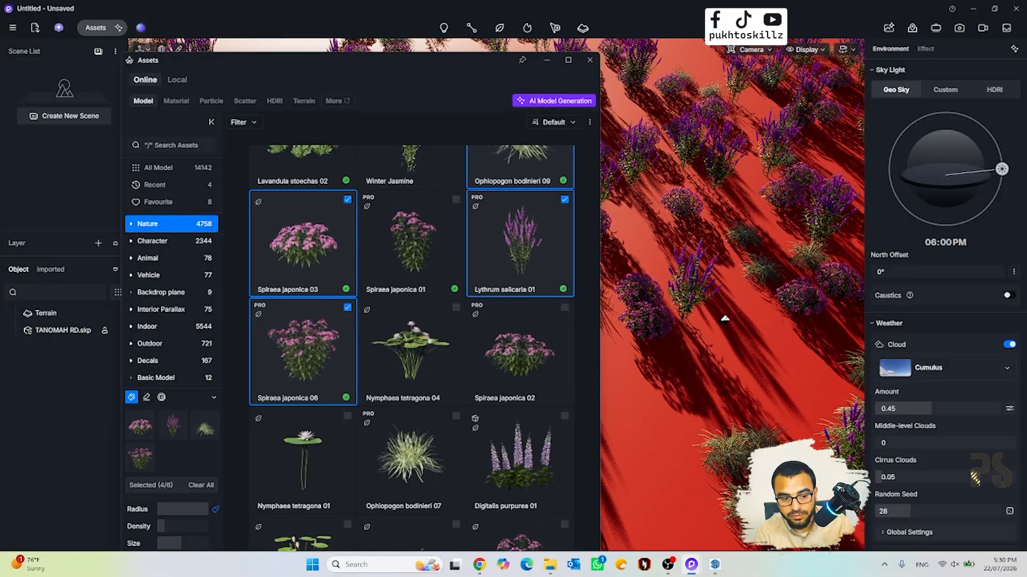
- Leave the Scatter tool, move the asset library aside, and delete the ground model's brush record to remove the scattered plants
{"action": "key", "text": "Escape"}
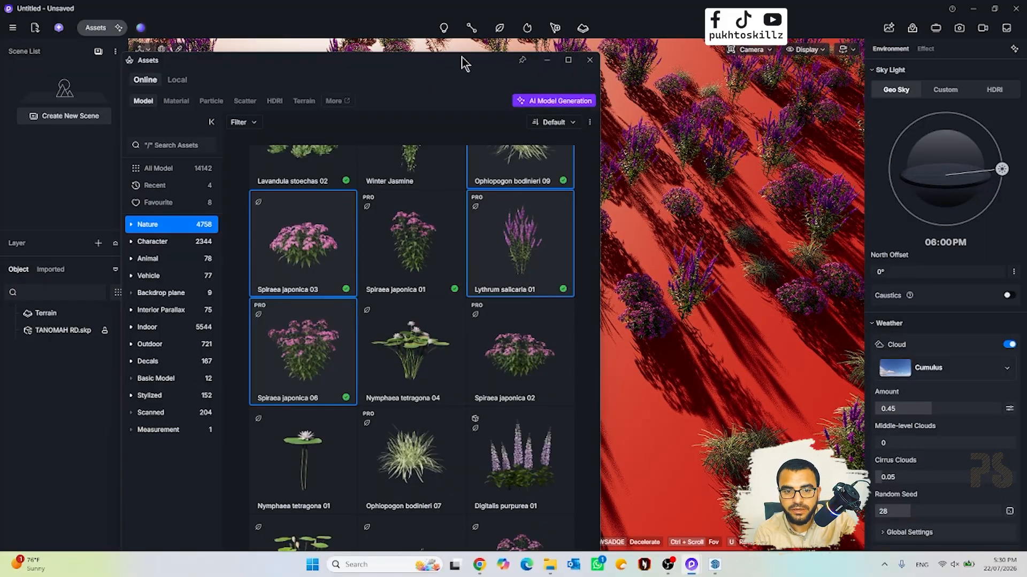
{"action": "left_click_drag", "start_coordinate": [463, 63], "coordinate": [122, 111]}
{"action": "left_click", "coordinate": [502, 236]}
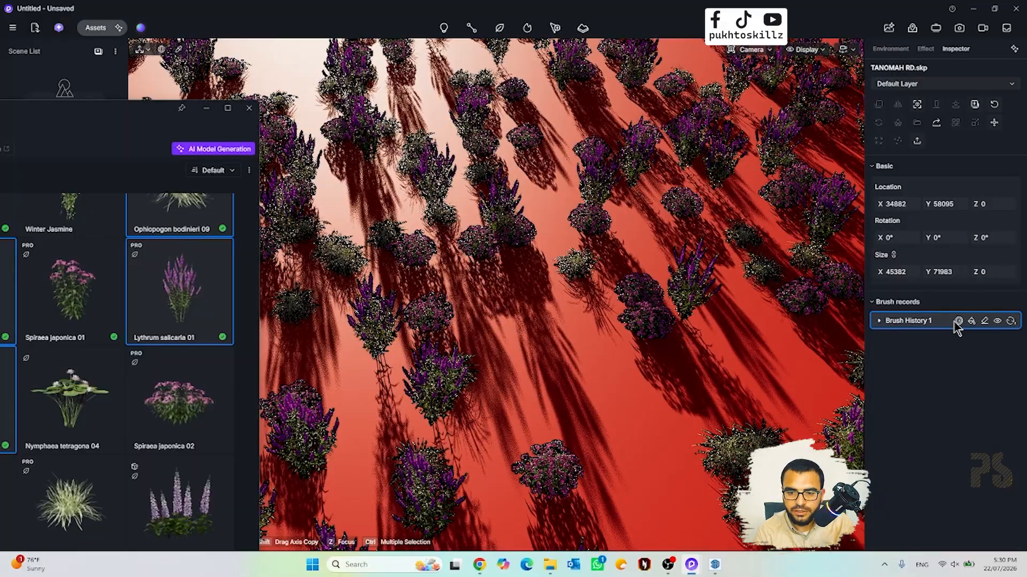
{"action": "left_click", "coordinate": [954, 322]}
{"action": "left_click", "coordinate": [963, 414]}
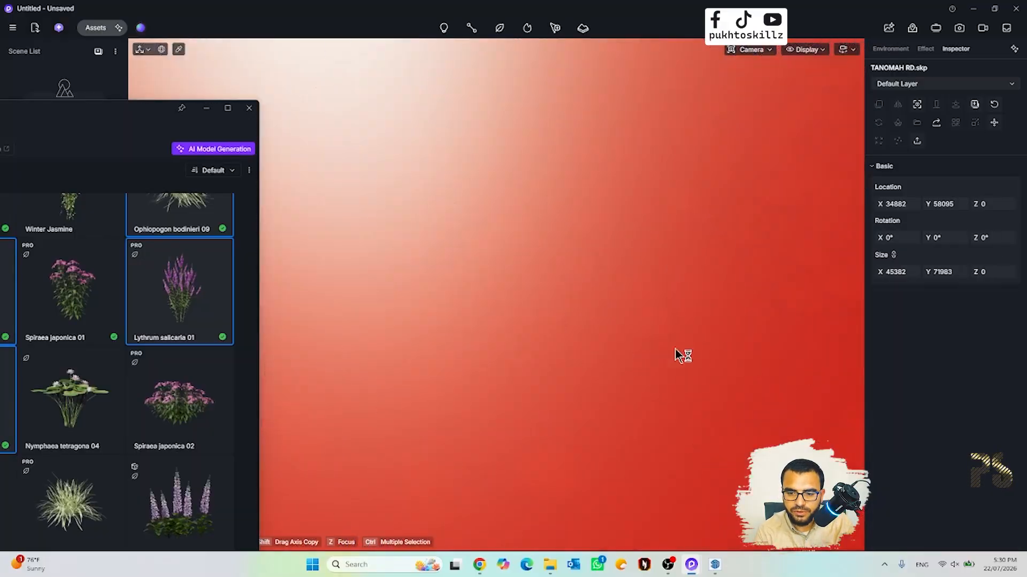
- Switch to SketchUp and offset the outlines of the four red faces inward by about 4.07 m
{"action": "left_click", "coordinate": [717, 567]}
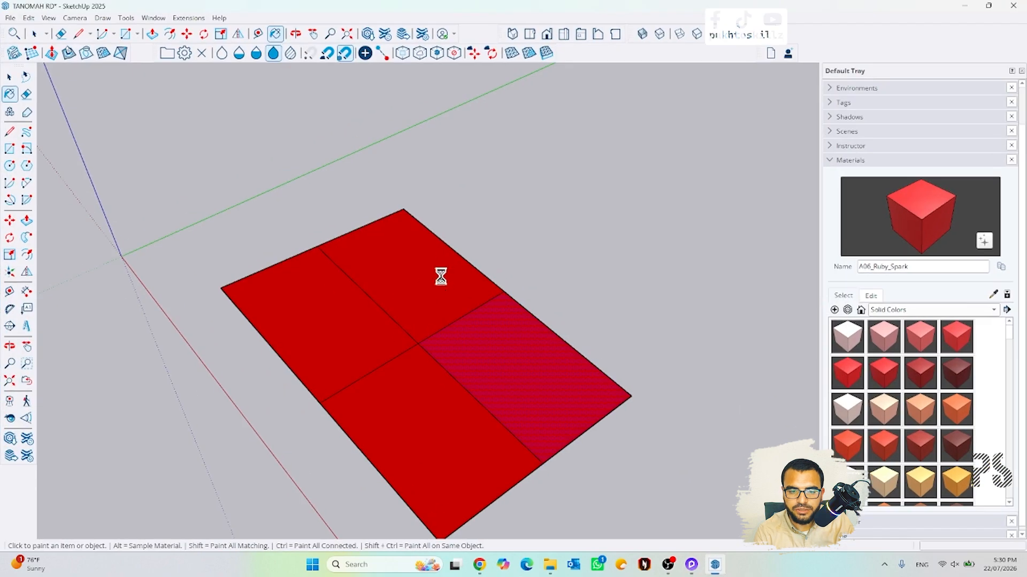
{"action": "scroll", "coordinate": [398, 314], "scroll_direction": "up", "scroll_amount": 3}
{"action": "key", "text": "space"}
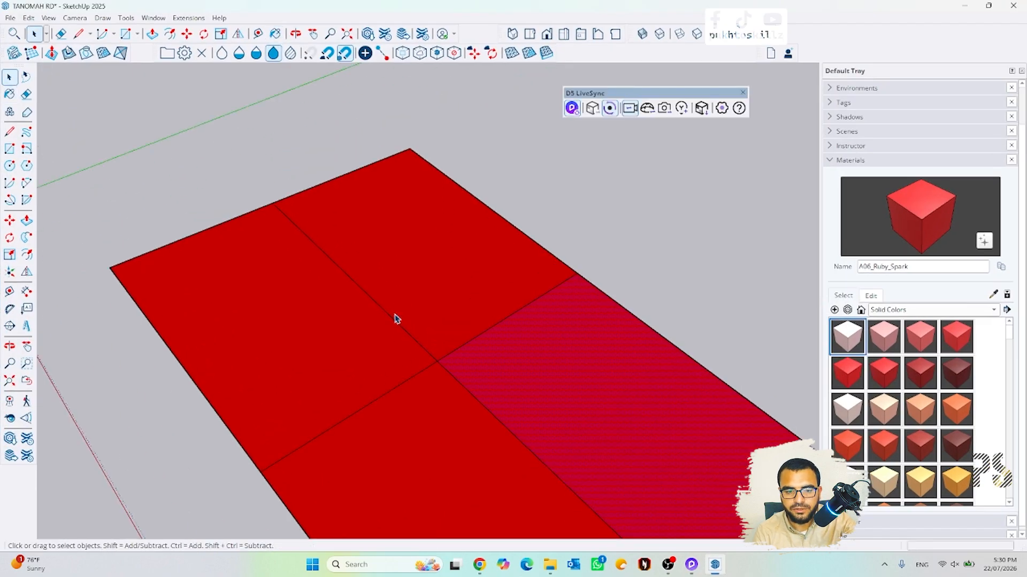
{"action": "key", "text": "f"}
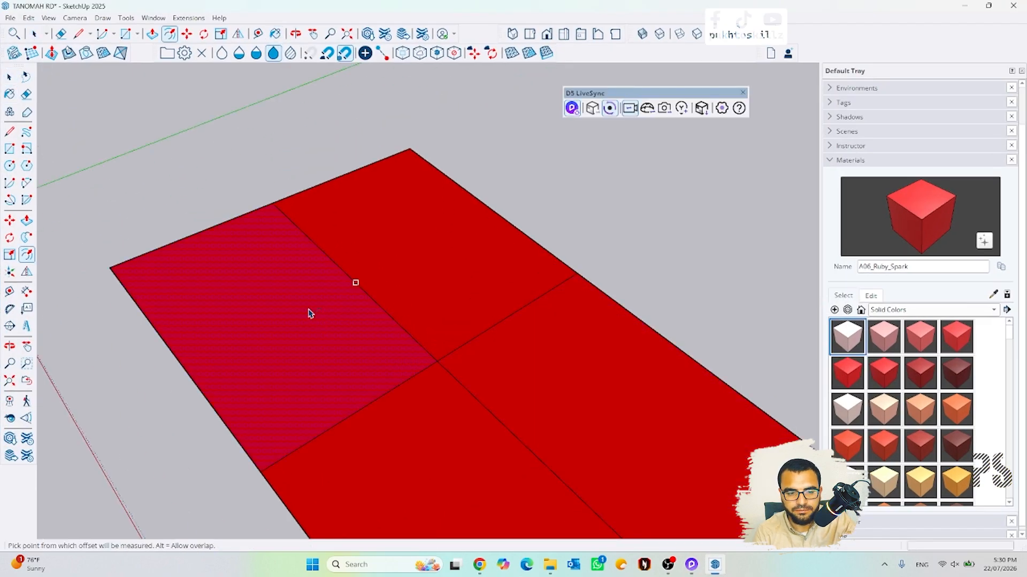
{"action": "left_click", "coordinate": [310, 313]}
{"action": "left_click", "coordinate": [342, 314]}
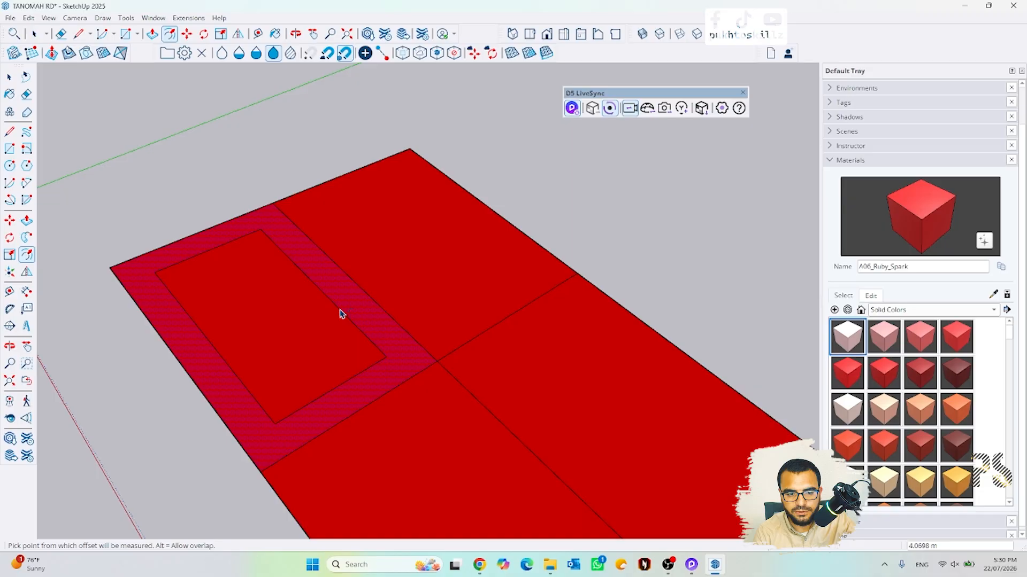
{"action": "double_click", "coordinate": [488, 255]}
{"action": "double_click", "coordinate": [631, 391]}
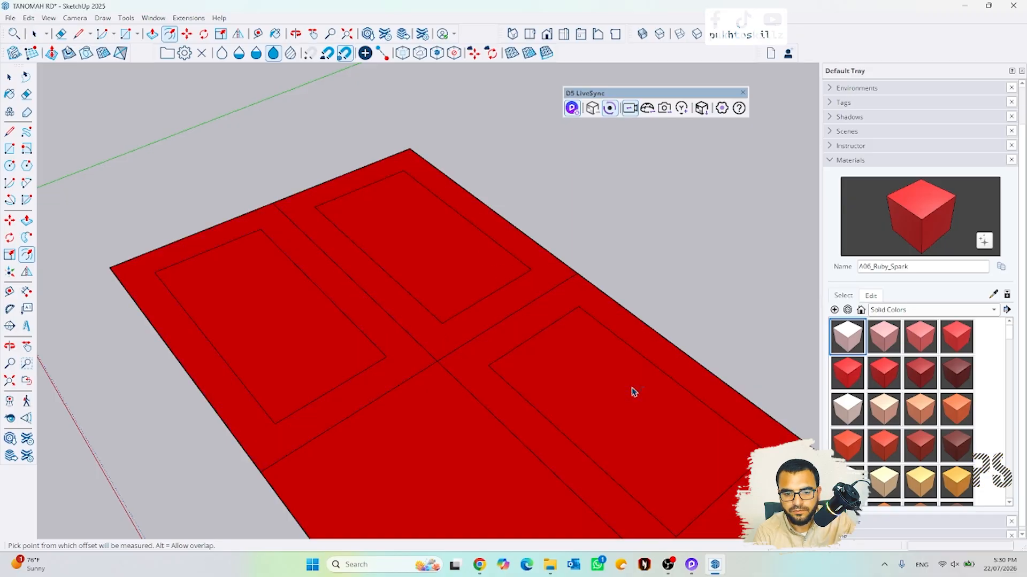
{"action": "key", "text": "space"}
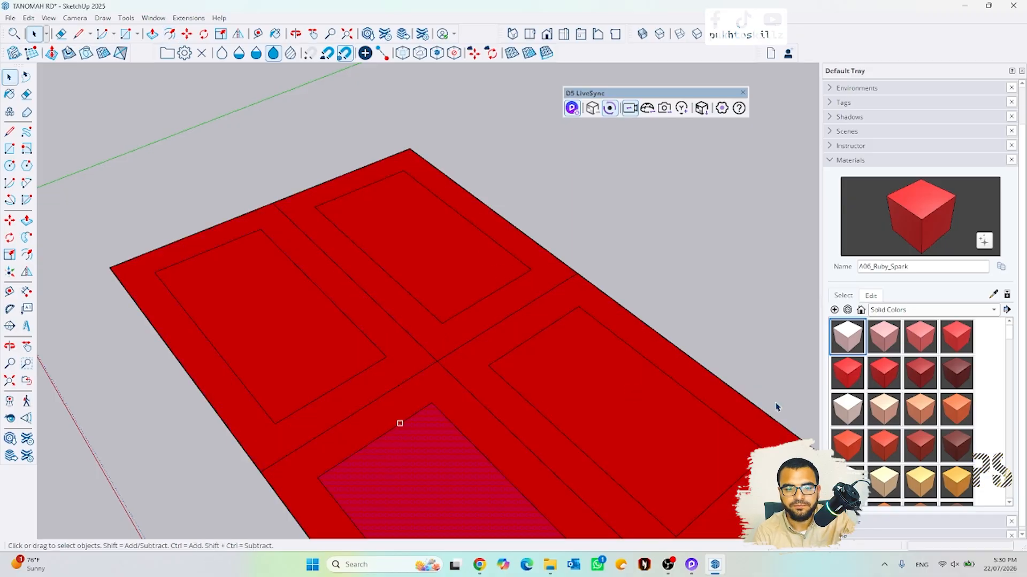
- Paint the four border faces around the inset rectangles with the dark red A08_Garnet_Shadow solid color
{"action": "left_click", "coordinate": [957, 383]}
{"action": "left_click", "coordinate": [467, 392]}
{"action": "left_click", "coordinate": [477, 364]}
{"action": "left_click", "coordinate": [399, 358]}
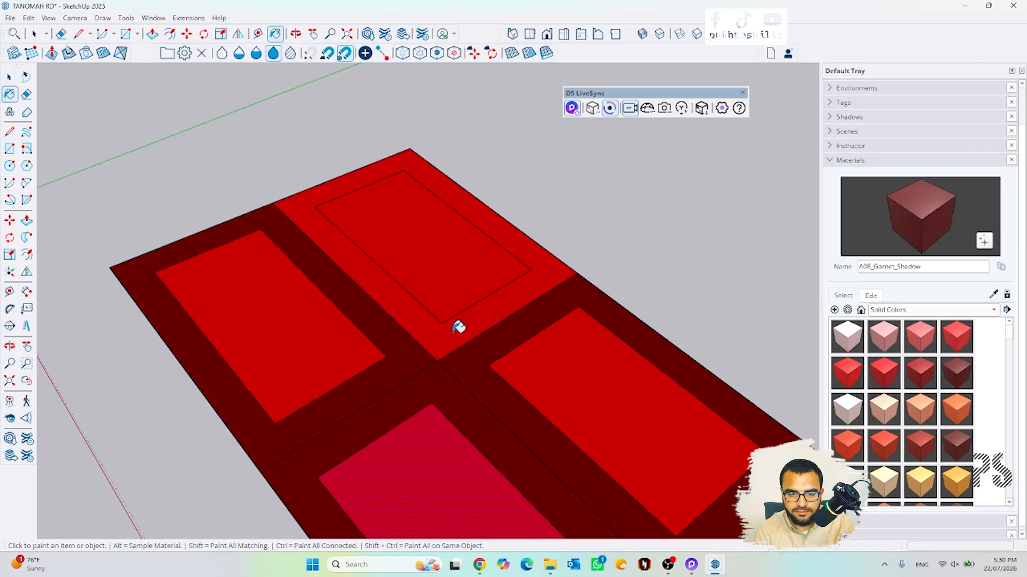
{"action": "left_click", "coordinate": [456, 329]}
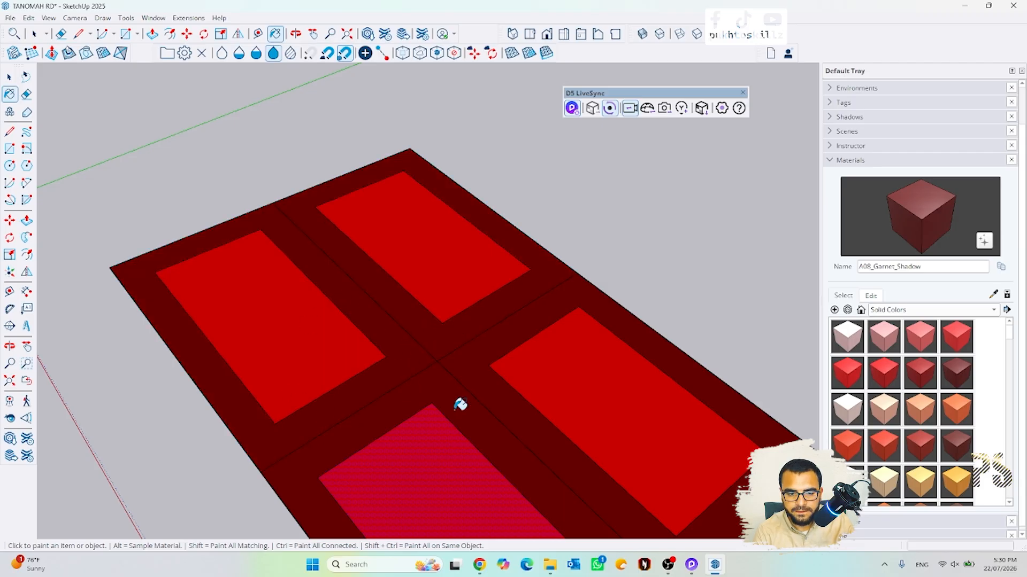
- Paint two diagonally opposite inner beds with the light B02_Almond_Blush solid color and leave the Paint tool
{"action": "scroll", "coordinate": [600, 468], "scroll_direction": "down", "scroll_amount": 3}
{"action": "scroll", "coordinate": [551, 391], "scroll_direction": "up", "scroll_amount": 2}
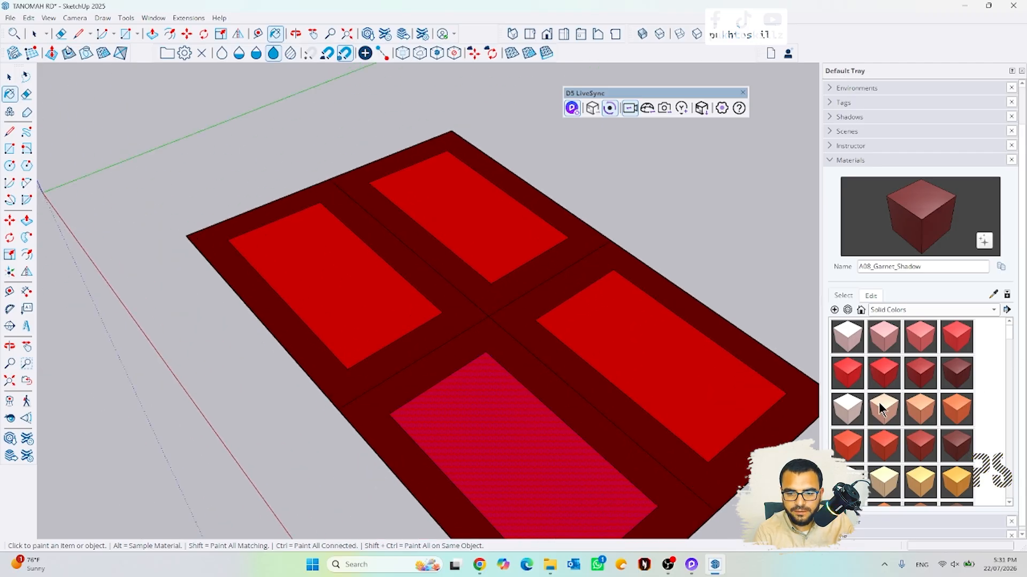
{"action": "left_click", "coordinate": [877, 414]}
{"action": "left_click", "coordinate": [485, 390]}
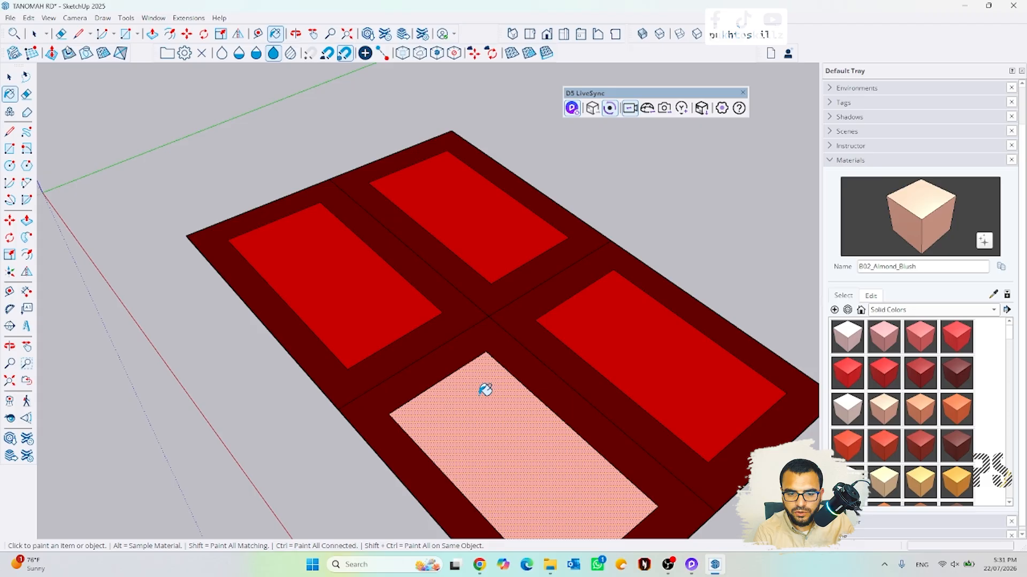
{"action": "left_click", "coordinate": [468, 204]}
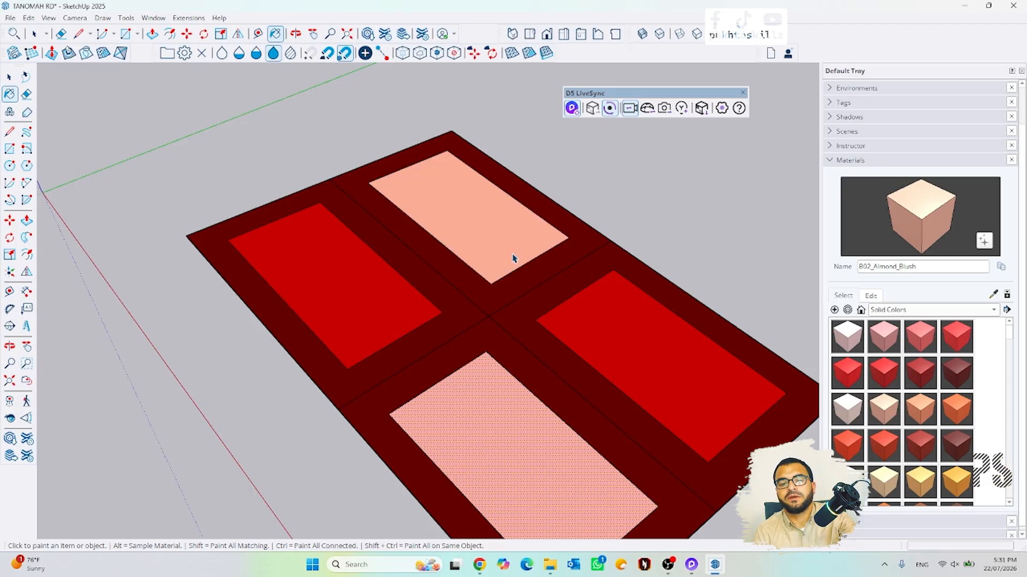
{"action": "key", "text": "space"}
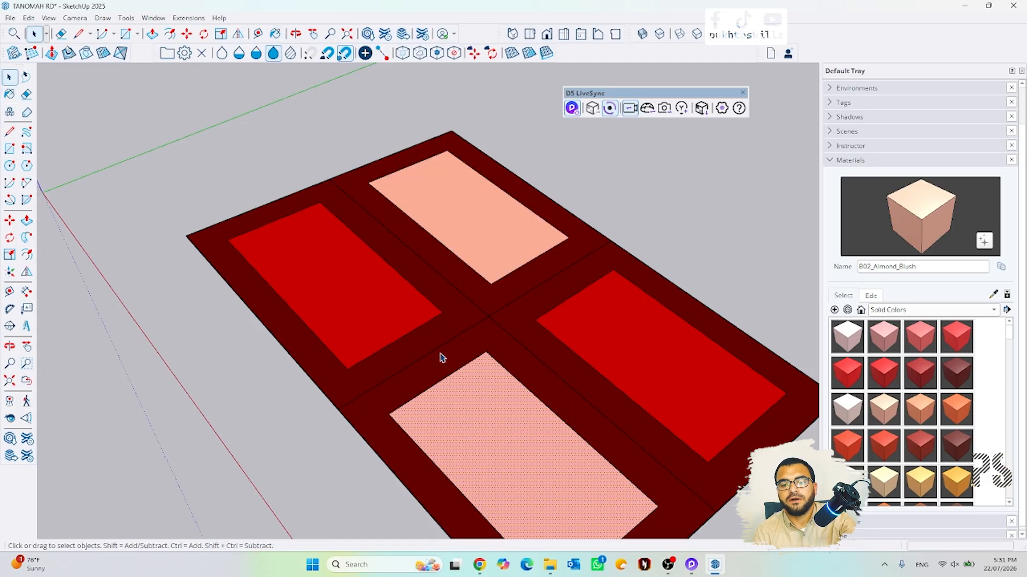
- Switch to D5 Render, activate the Scatter tool and place the asset library beside the recolored beds
{"action": "left_click", "coordinate": [965, 7]}
{"action": "middle_click_drag", "start_coordinate": [587, 335], "coordinate": [549, 286]}
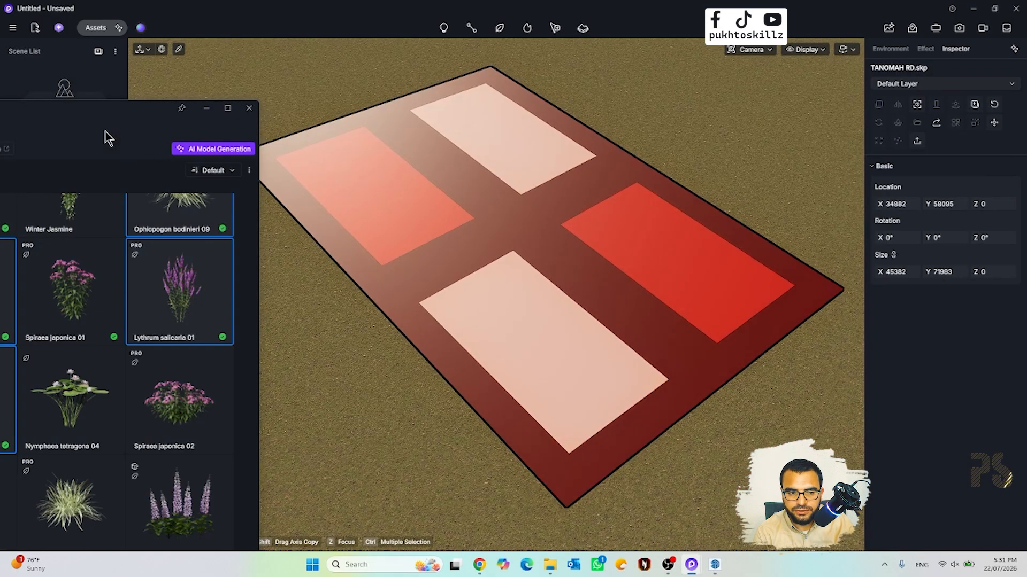
{"action": "left_click", "coordinate": [250, 109]}
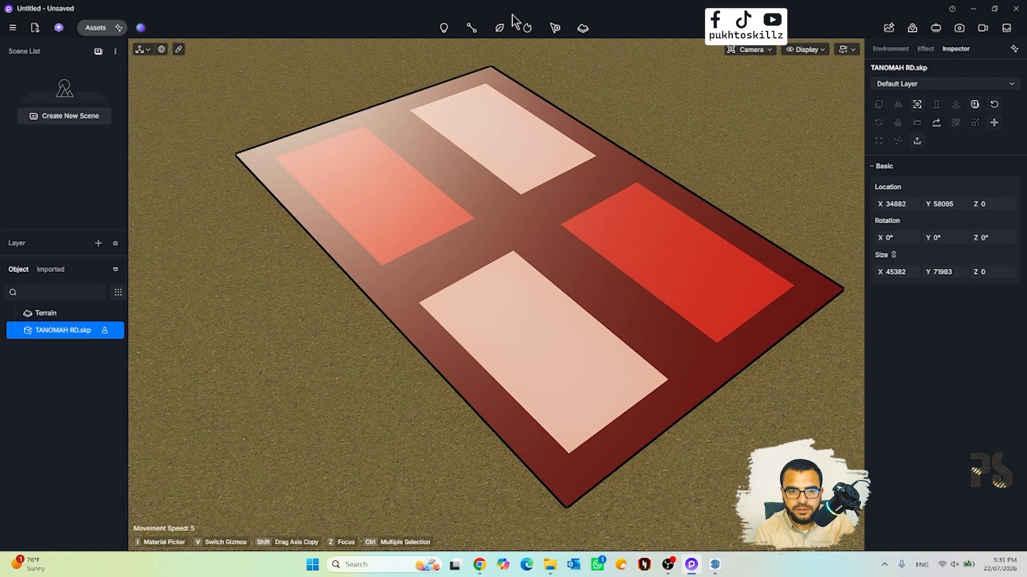
{"action": "left_click", "coordinate": [471, 28]}
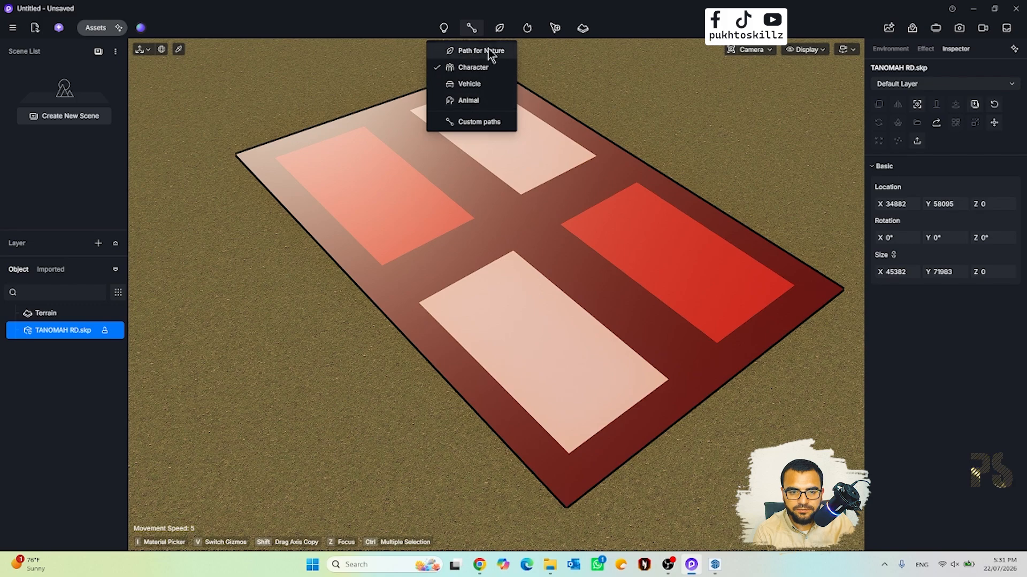
{"action": "left_click", "coordinate": [498, 29]}
{"action": "left_click", "coordinate": [489, 84]}
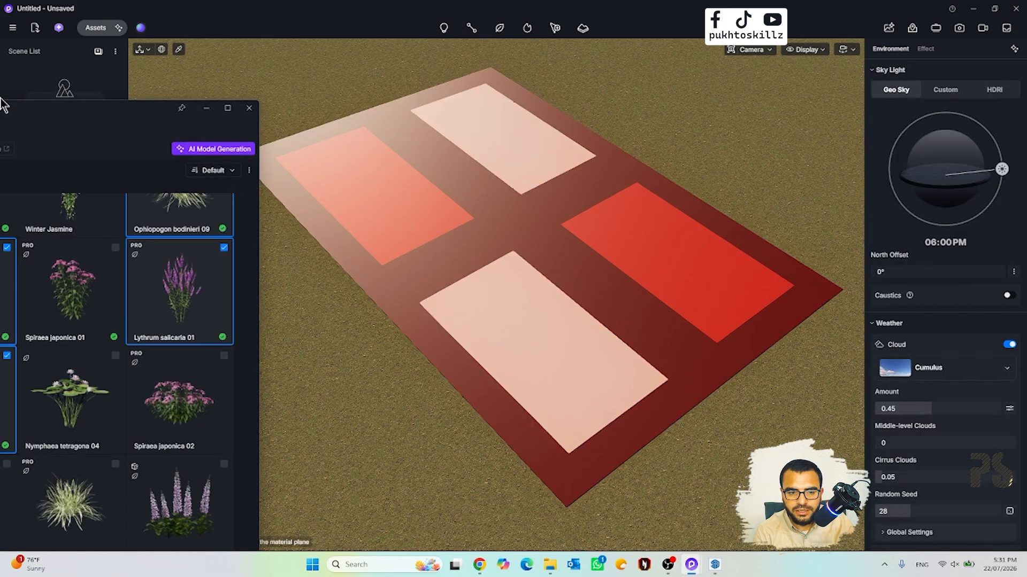
{"action": "left_click_drag", "start_coordinate": [29, 104], "coordinate": [119, 152]}
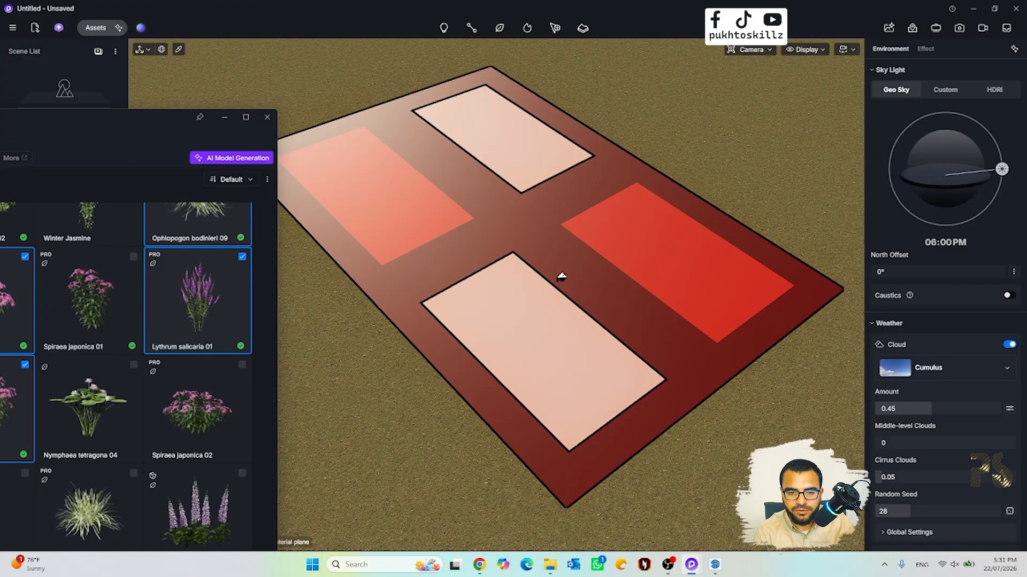
{"action": "scroll", "coordinate": [412, 211], "scroll_direction": "up", "scroll_amount": 3}
{"action": "left_click", "coordinate": [411, 211]}
{"action": "scroll", "coordinate": [401, 205], "scroll_direction": "up", "scroll_amount": 2}
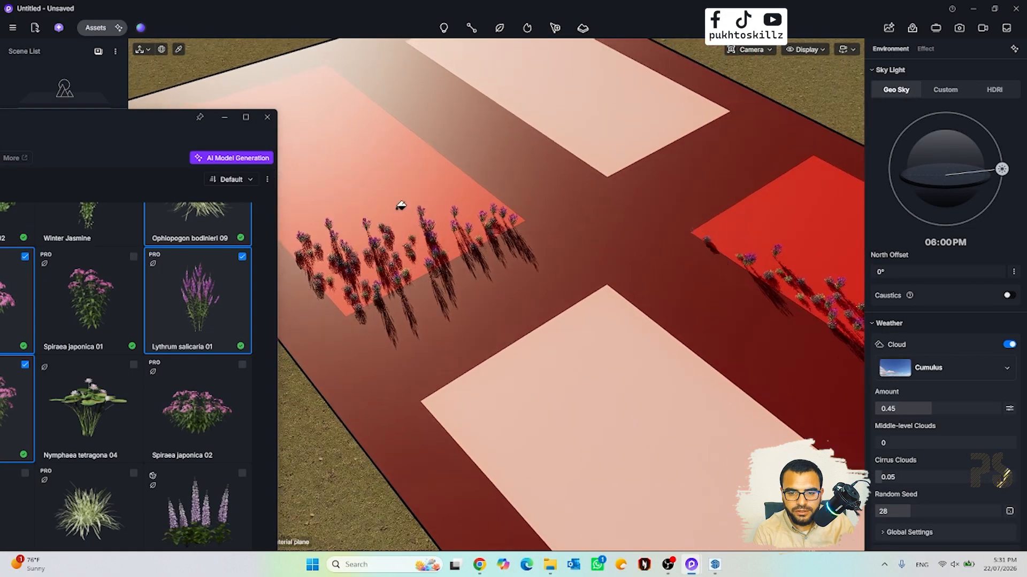
{"action": "key", "text": "ctrl+z"}
{"action": "key", "text": "ctrl+y"}
{"action": "key", "text": "ctrl+z"}
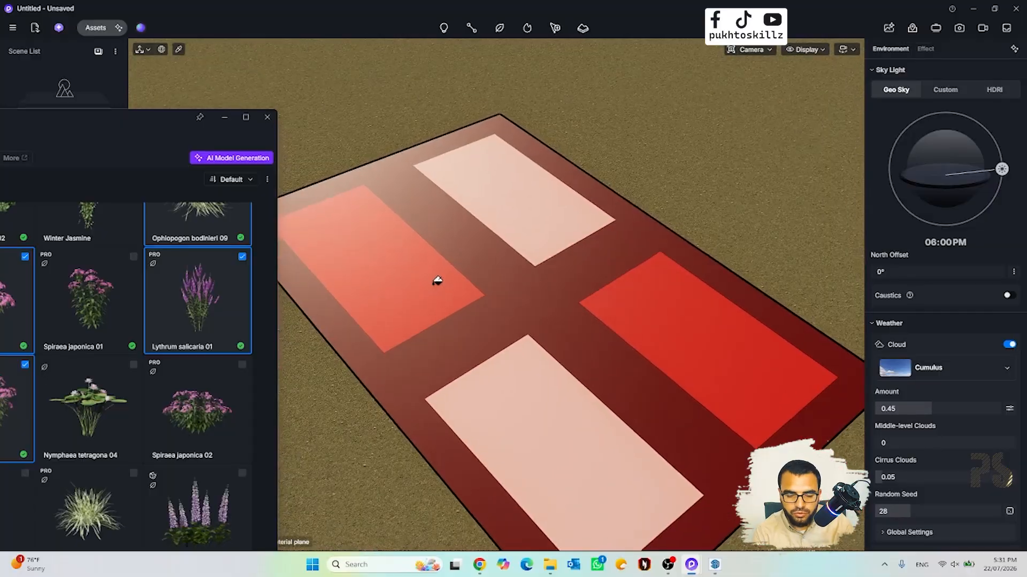
- Scatter the four selected Spiraea, Lythrum and Ophiopogon plants over the red beds and the two light beds
{"action": "left_click", "coordinate": [436, 281]}
{"action": "scroll", "coordinate": [433, 278], "scroll_direction": "up", "scroll_amount": 4}
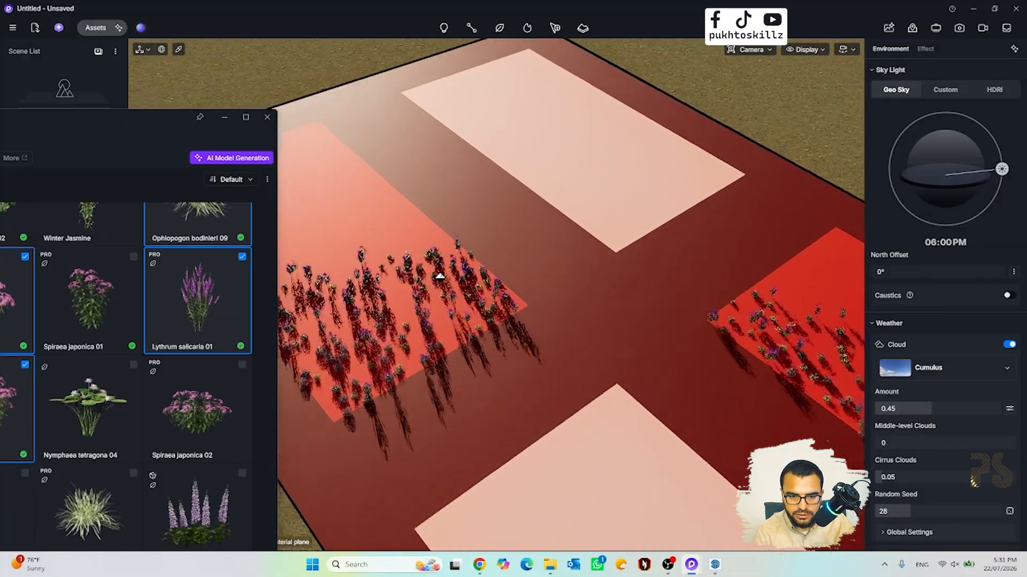
{"action": "middle_click_drag", "start_coordinate": [423, 248], "coordinate": [388, 176]}
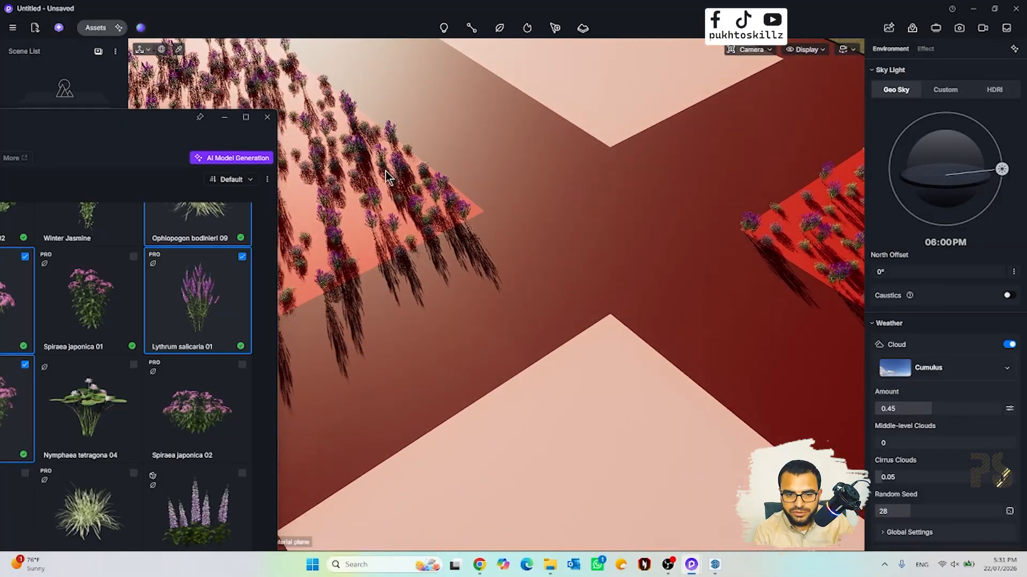
{"action": "left_click", "coordinate": [600, 333]}
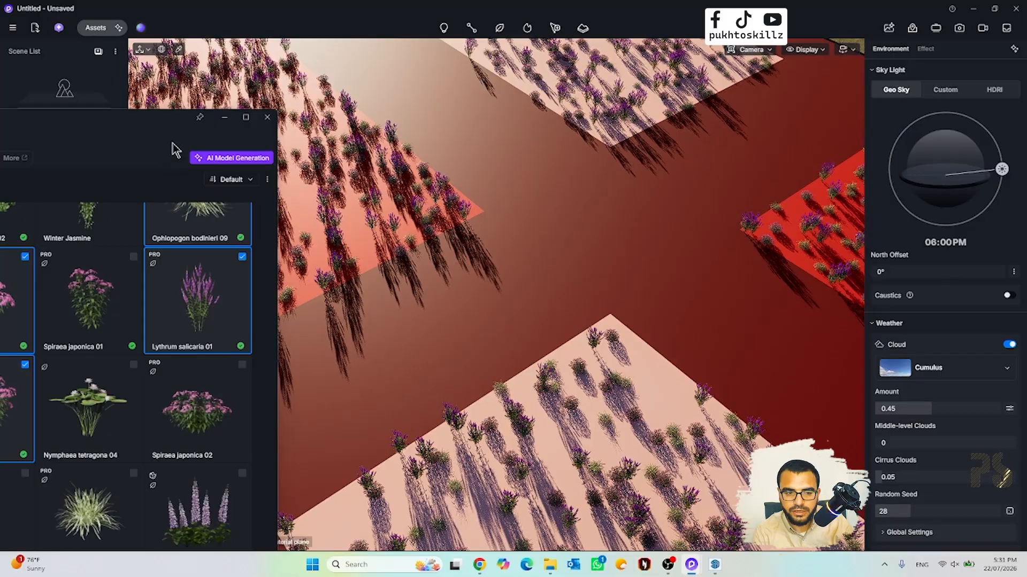
- Reposition the asset library, select the ground model and delete its Brush History 1 record to clear the plants
{"action": "left_click_drag", "start_coordinate": [170, 130], "coordinate": [207, 132]}
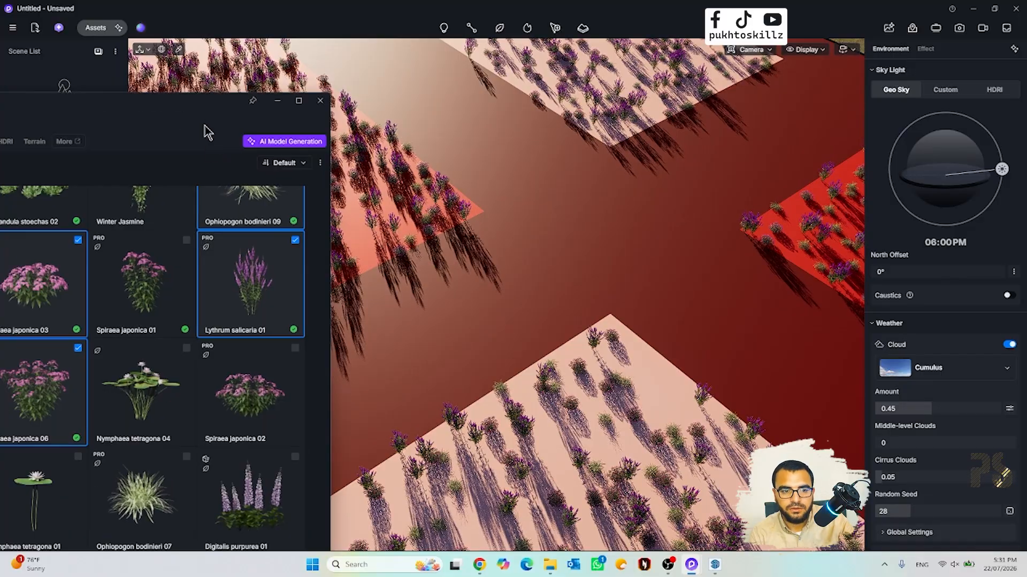
{"action": "left_click", "coordinate": [577, 375]}
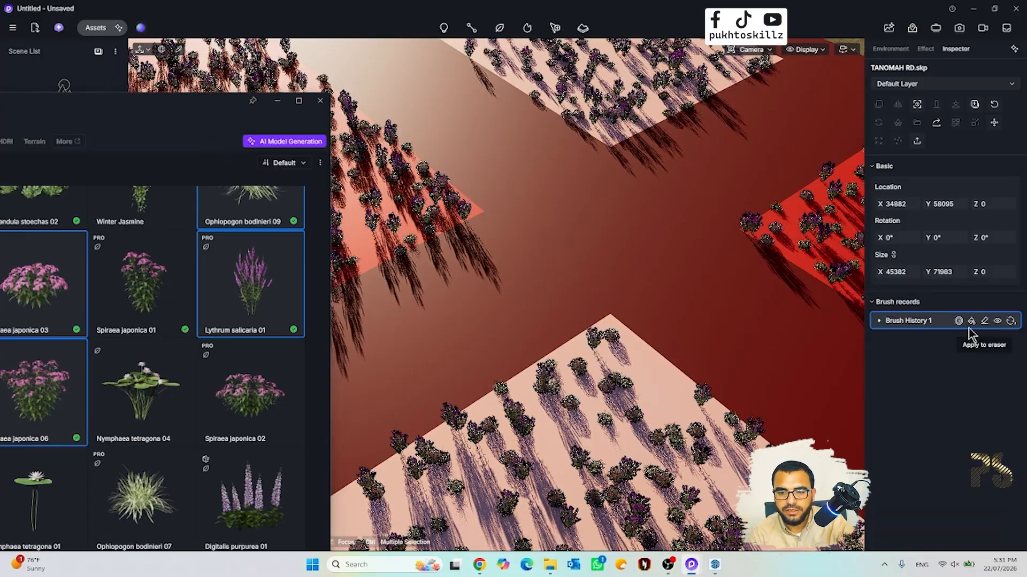
{"action": "right_click", "coordinate": [942, 325]}
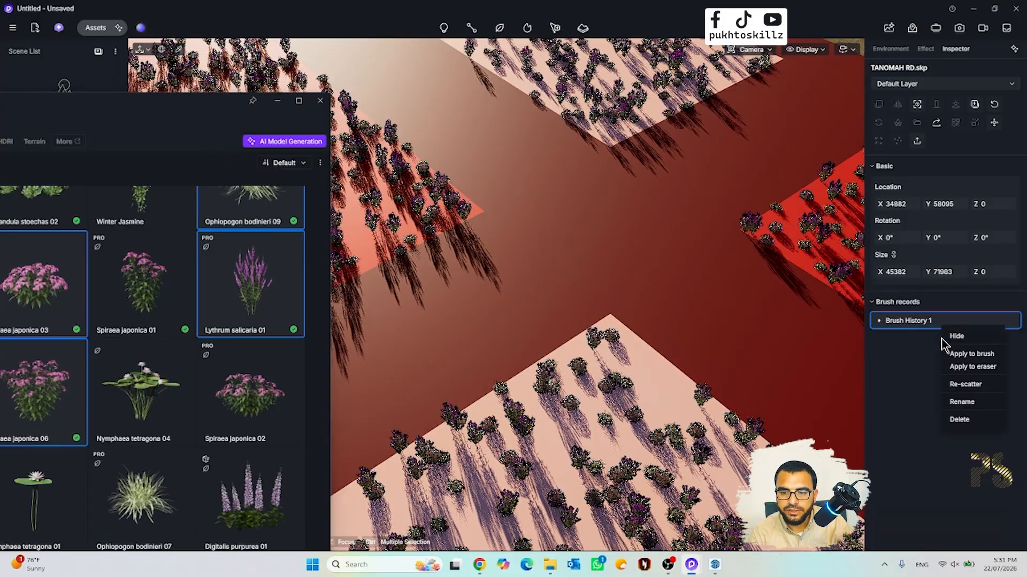
{"action": "left_click", "coordinate": [954, 419]}
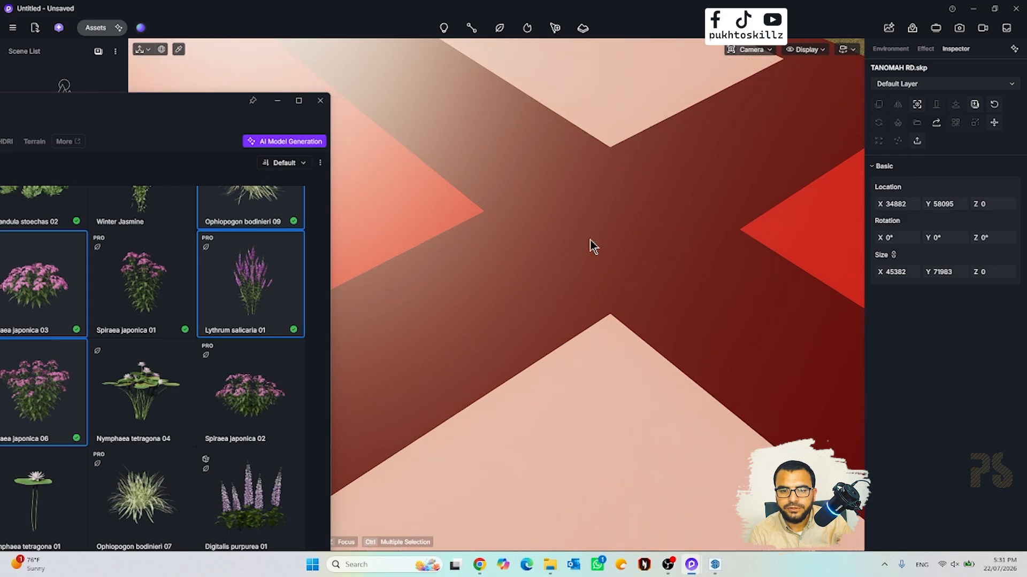
- Scatter only Lythrum salicaria 01 over the dark red borders, inspect the planting up close and leave the Scatter tool
{"action": "left_click", "coordinate": [264, 314]}
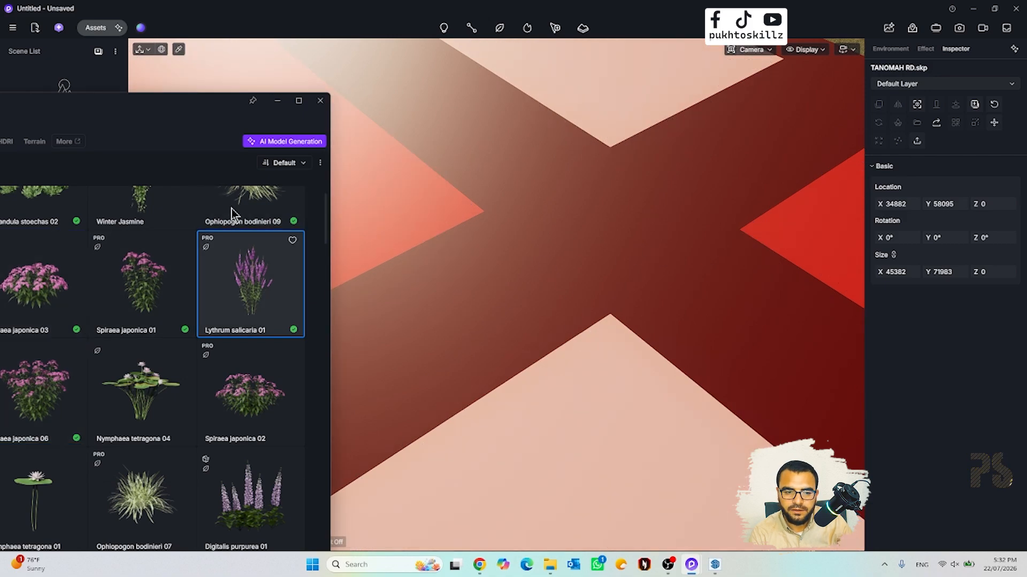
{"action": "left_click", "coordinate": [499, 28]}
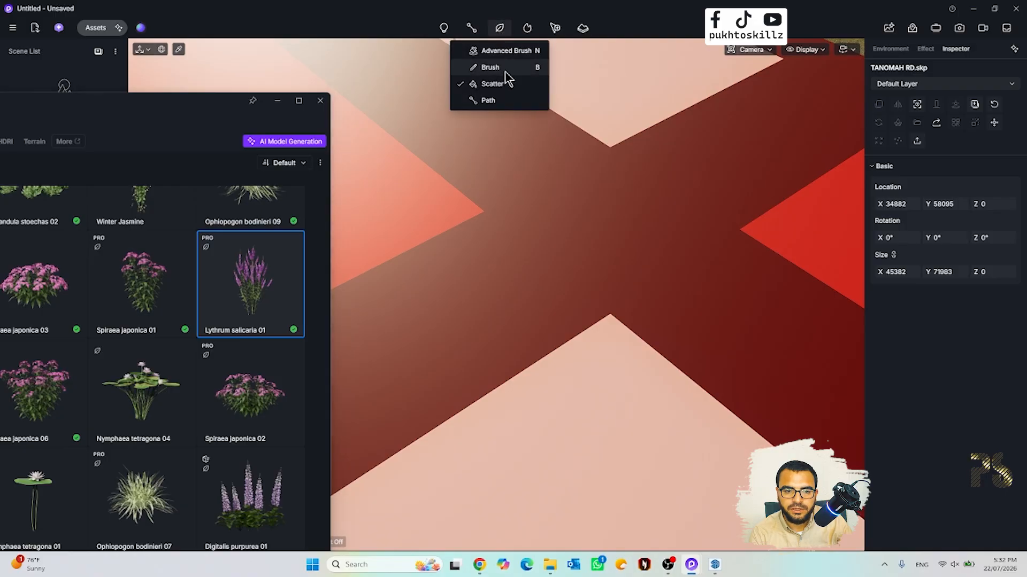
{"action": "left_click", "coordinate": [502, 84]}
{"action": "left_click", "coordinate": [608, 238]}
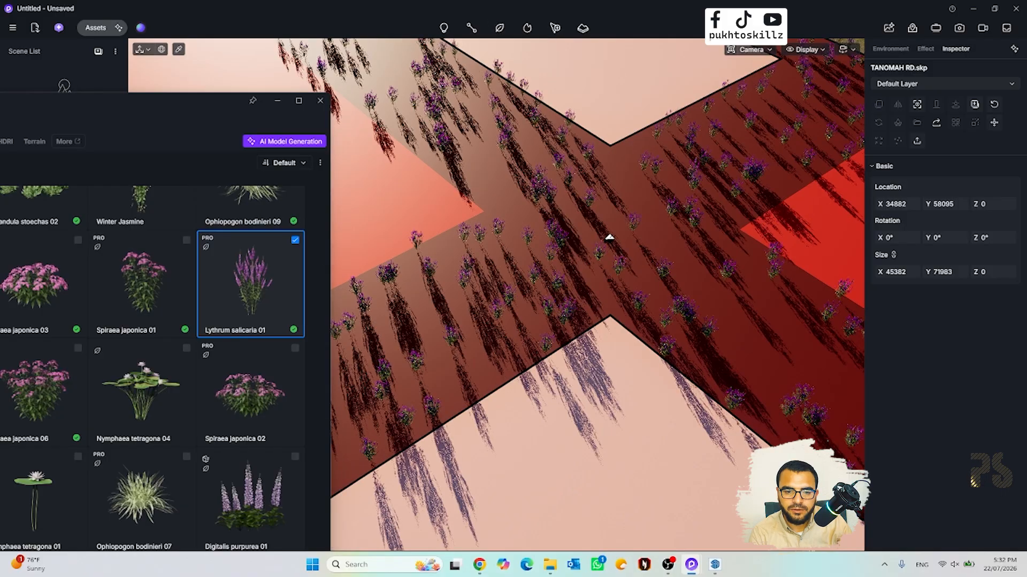
{"action": "scroll", "coordinate": [606, 271], "scroll_direction": "down", "scroll_amount": 5}
{"action": "scroll", "coordinate": [457, 323], "scroll_direction": "up", "scroll_amount": 8}
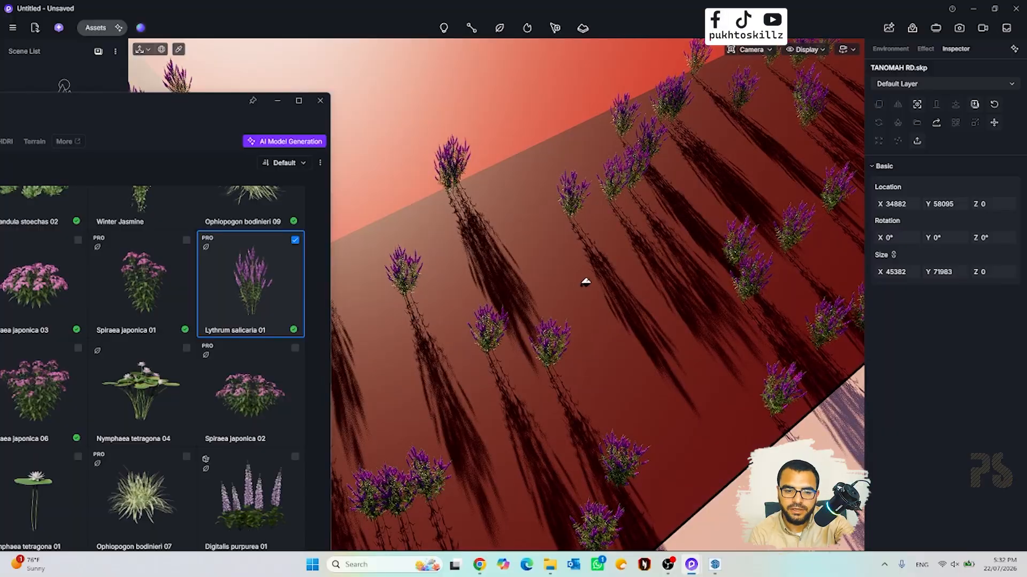
{"action": "right_click", "coordinate": [585, 283]}
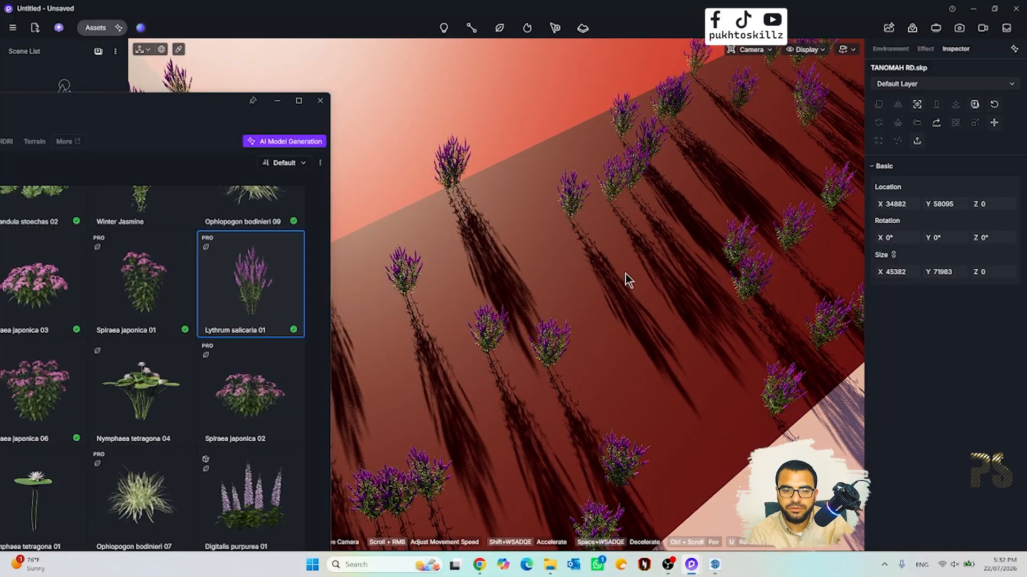
{"action": "right_click_drag", "start_coordinate": [624, 273], "coordinate": [770, 203]}
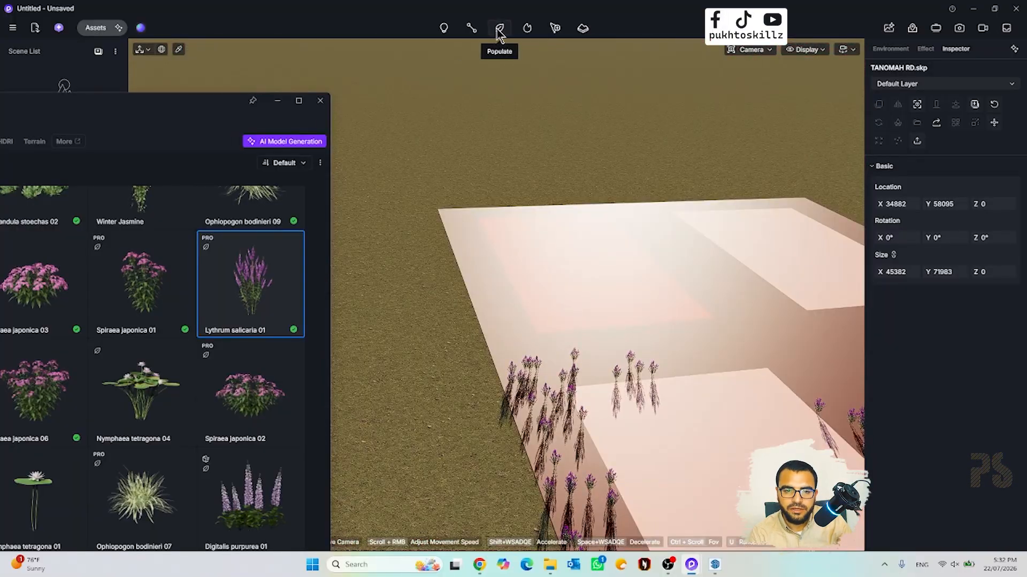
- Draw an open five-point linear vegetation Path on the terrain beside the ground model
{"action": "left_click", "coordinate": [499, 29]}
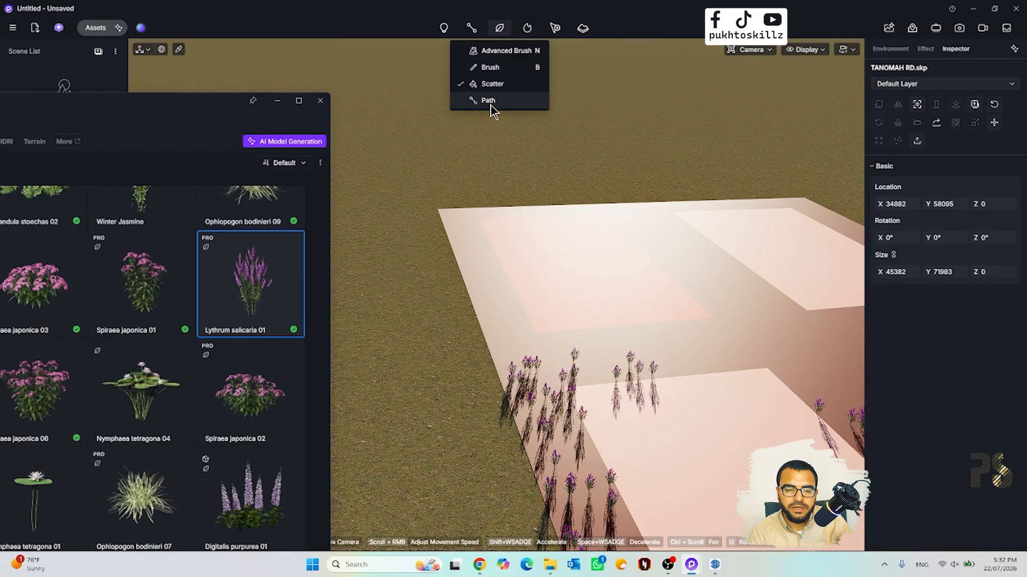
{"action": "left_click", "coordinate": [471, 28]}
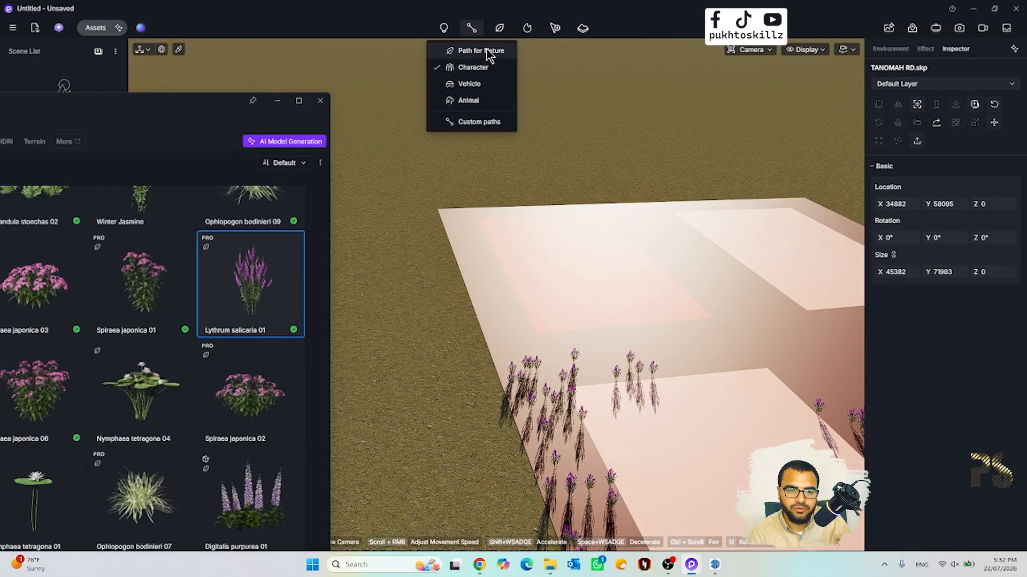
{"action": "left_click", "coordinate": [498, 29]}
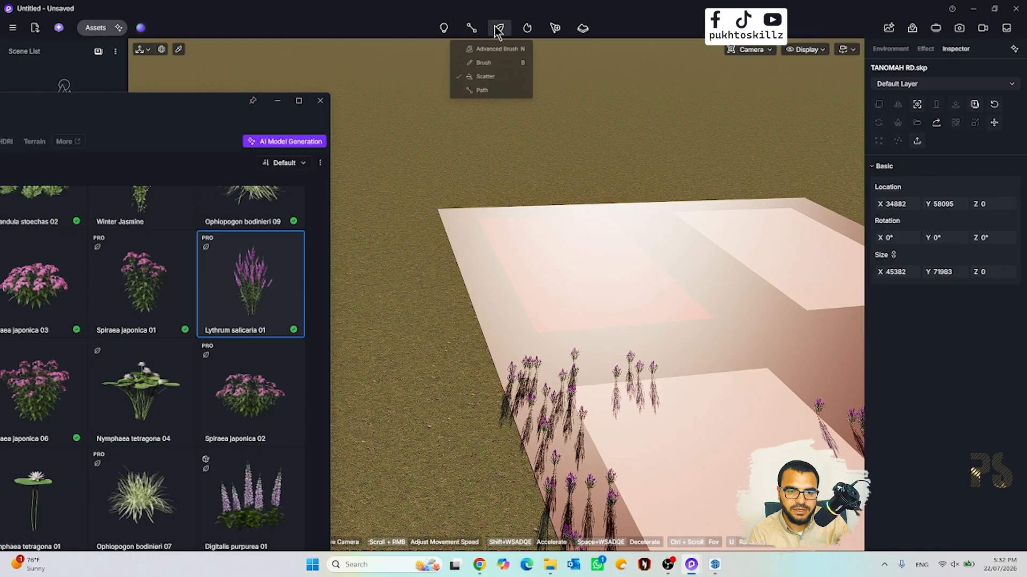
{"action": "left_click", "coordinate": [484, 100]}
{"action": "scroll", "coordinate": [625, 220], "scroll_direction": "down", "scroll_amount": 4}
{"action": "left_click", "coordinate": [358, 266]}
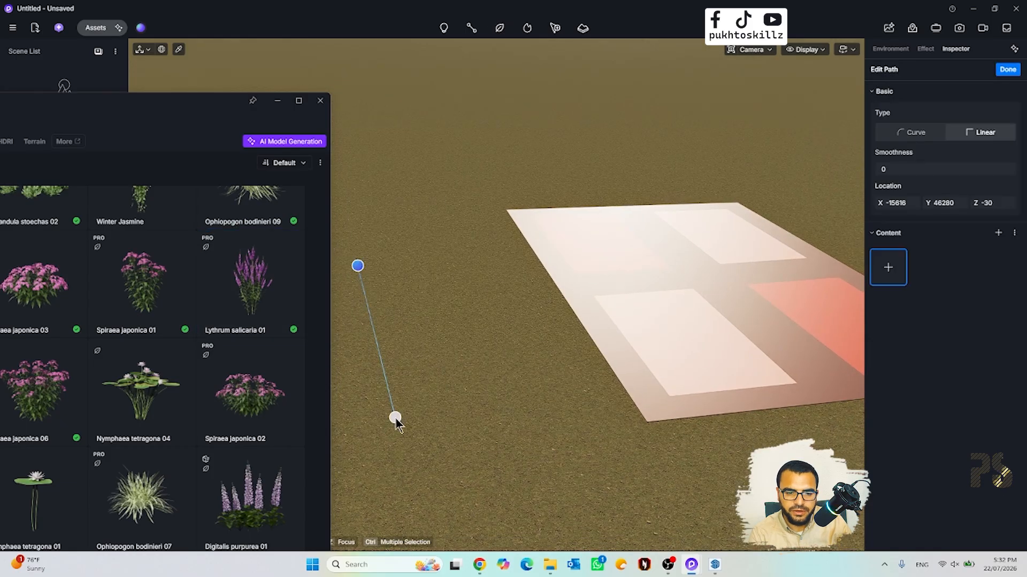
{"action": "left_click", "coordinate": [395, 417]}
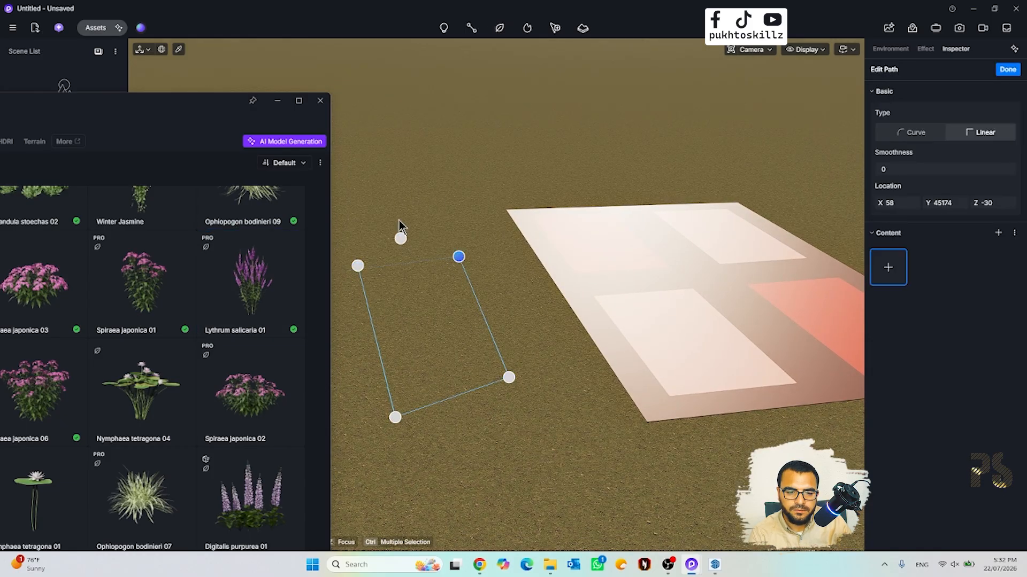
{"action": "key", "text": "Escape"}
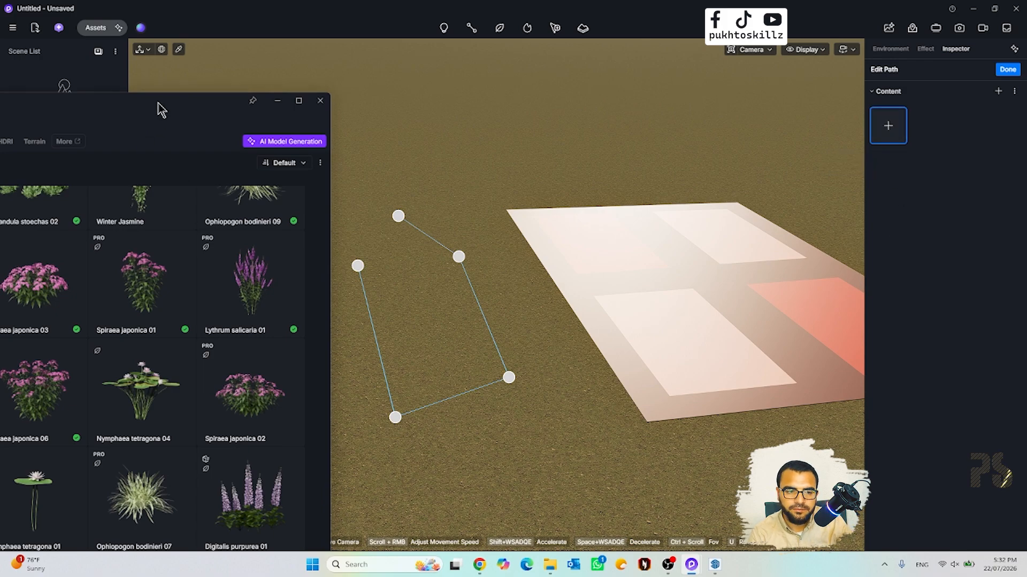
- Bring the asset library into view, add Spiraea japonica 03 to the vegetation path's content, and move the library off the path
{"action": "left_click_drag", "start_coordinate": [160, 110], "coordinate": [466, 29]}
{"action": "left_click", "coordinate": [340, 219]}
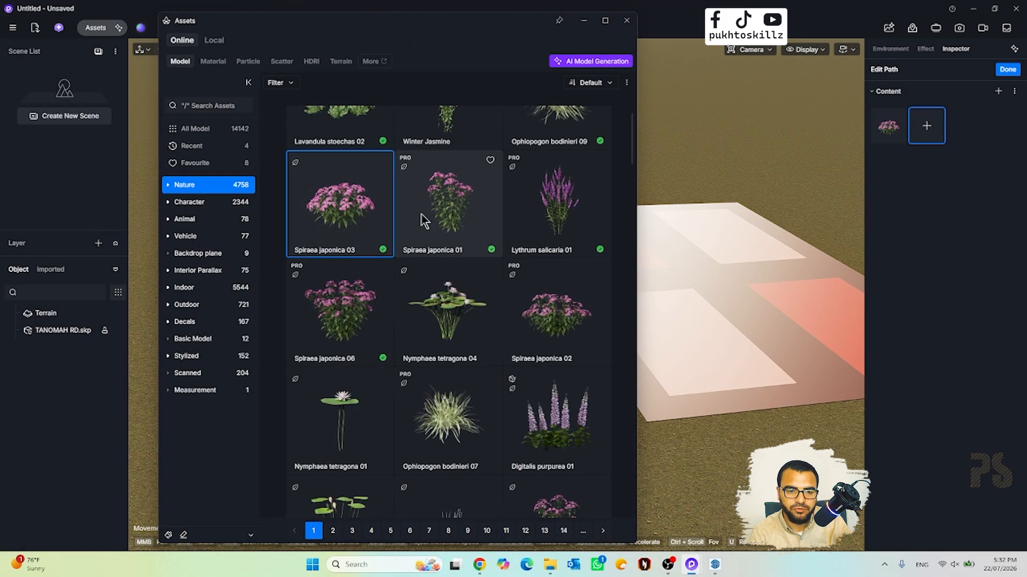
{"action": "left_click", "coordinate": [554, 213]}
{"action": "left_click", "coordinate": [568, 127]}
{"action": "left_click", "coordinate": [353, 347]}
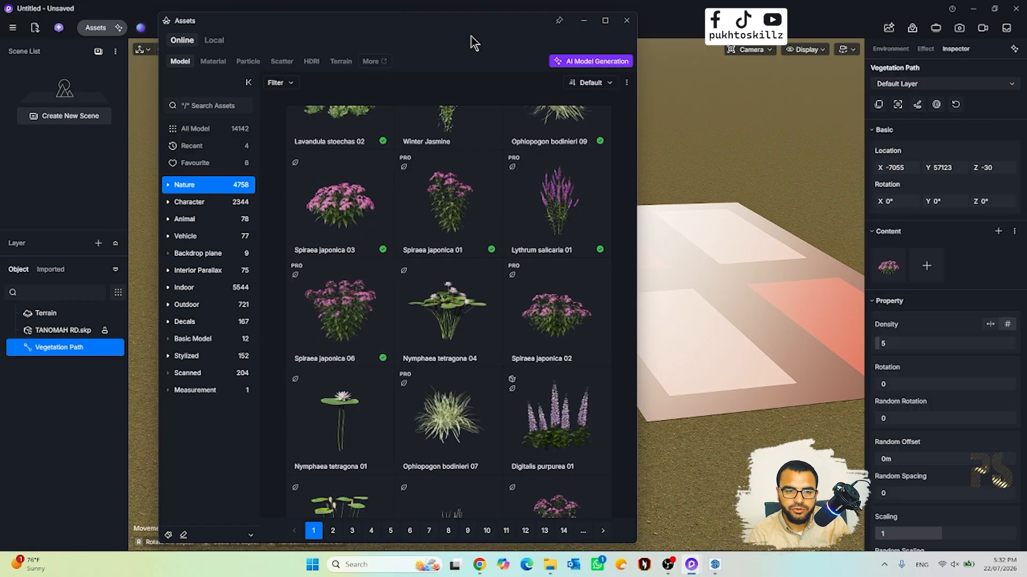
{"action": "left_click_drag", "start_coordinate": [512, 15], "coordinate": [224, 107]}
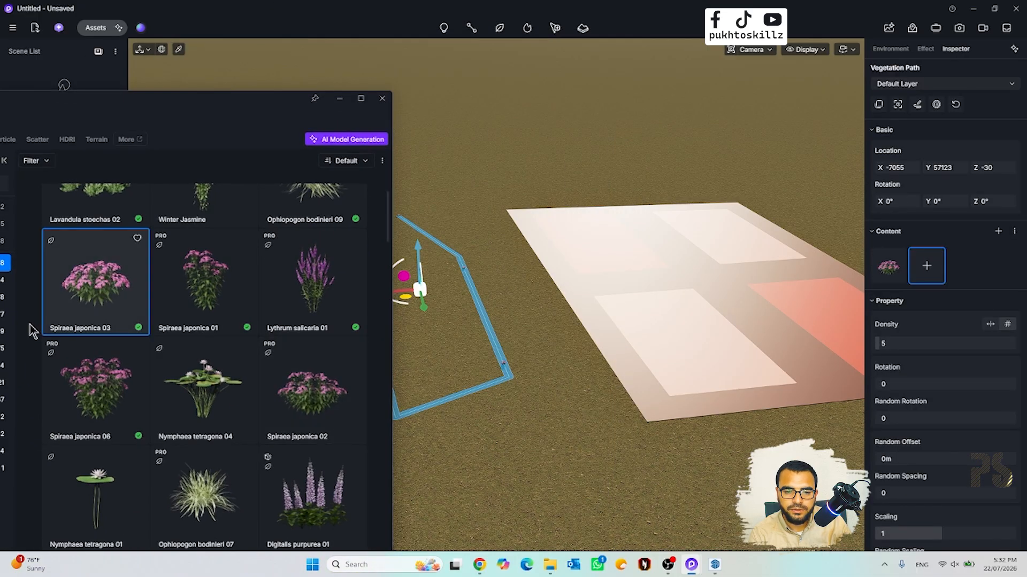
- Add Lythrum salicaria 01 and Ophiopogon bodinieri 09 to the vegetation path's content
{"action": "scroll", "coordinate": [504, 357], "scroll_direction": "up", "scroll_amount": 5}
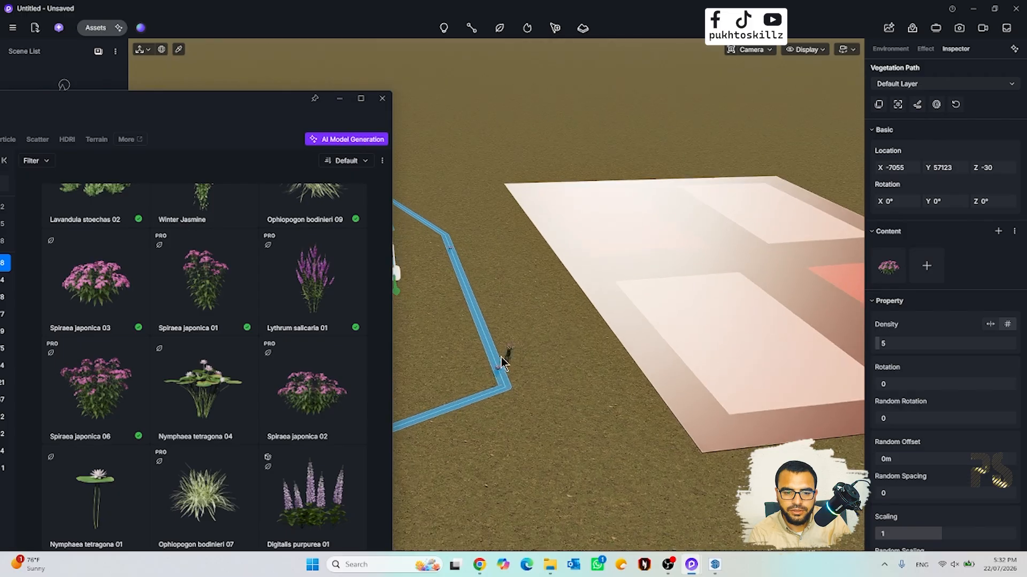
{"action": "left_click", "coordinate": [928, 268]}
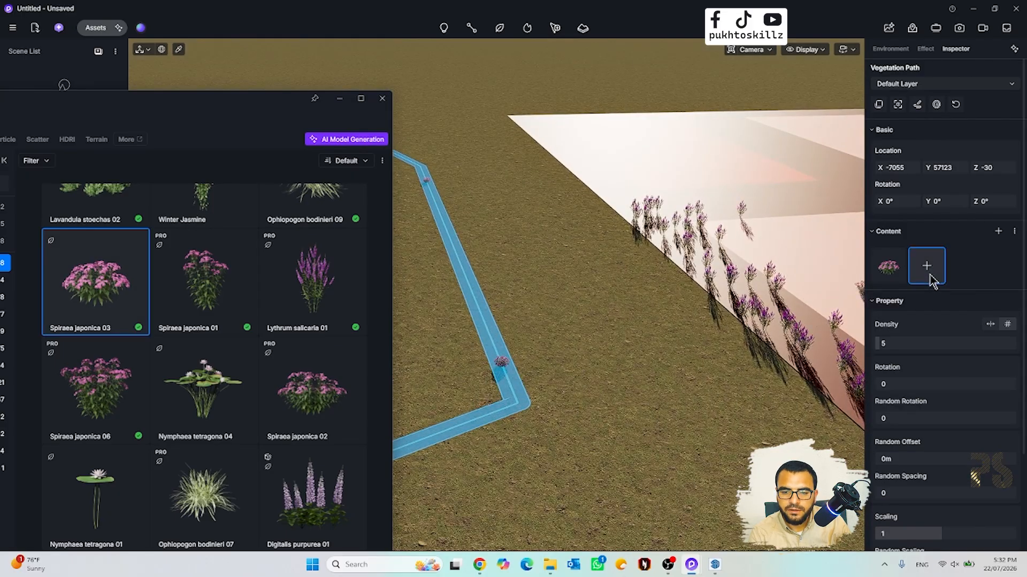
{"action": "left_click", "coordinate": [187, 304]}
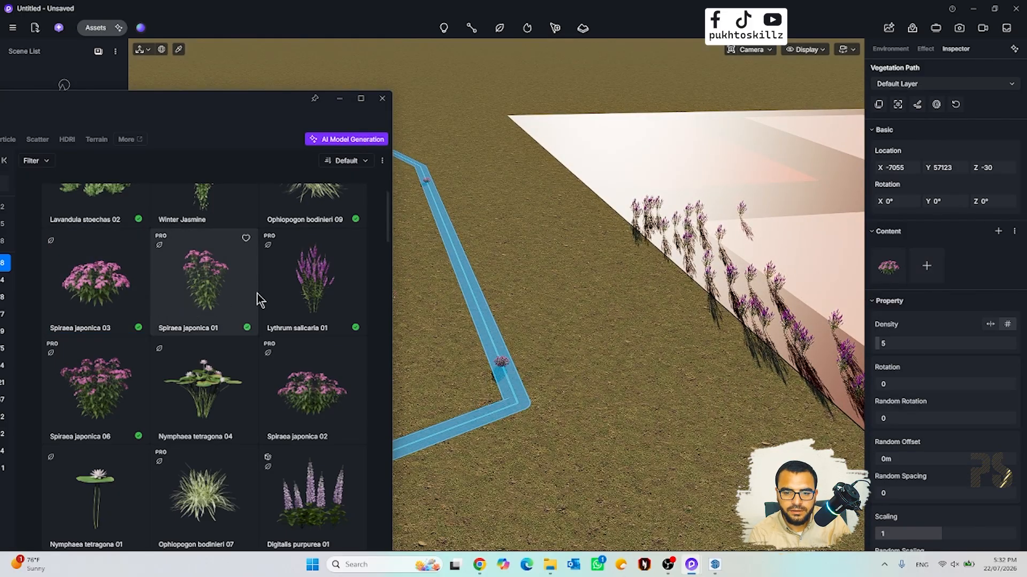
{"action": "left_click", "coordinate": [927, 267]}
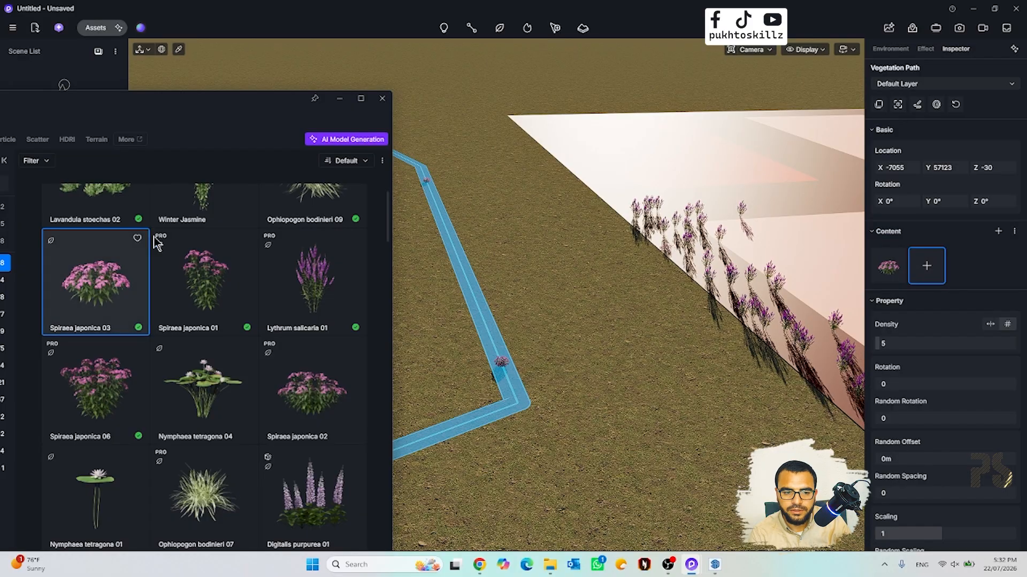
{"action": "left_click", "coordinate": [316, 302]}
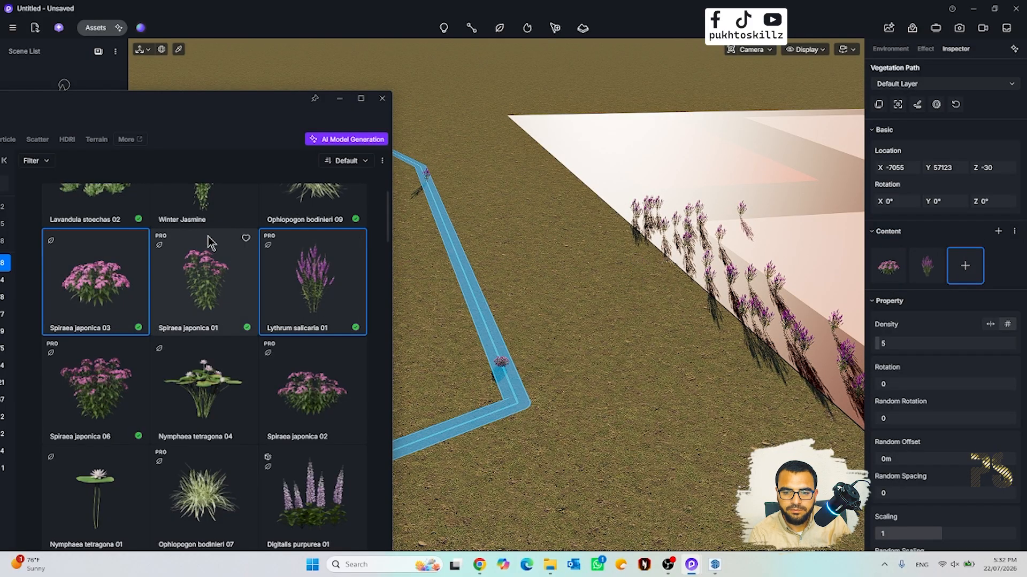
{"action": "left_click", "coordinate": [322, 208]}
{"action": "scroll", "coordinate": [523, 355], "scroll_direction": "up", "scroll_amount": 5}
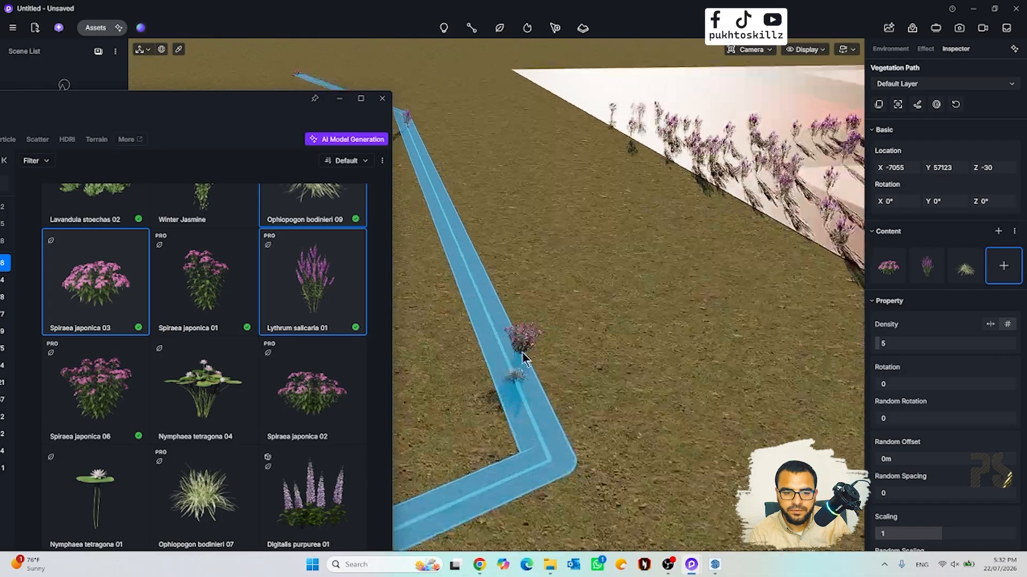
- Raise the vegetation path's density to 100, switch it to By Spacing and adjust the spacing to 0.51 m
{"action": "left_click_drag", "start_coordinate": [903, 345], "coordinate": [1025, 356]}
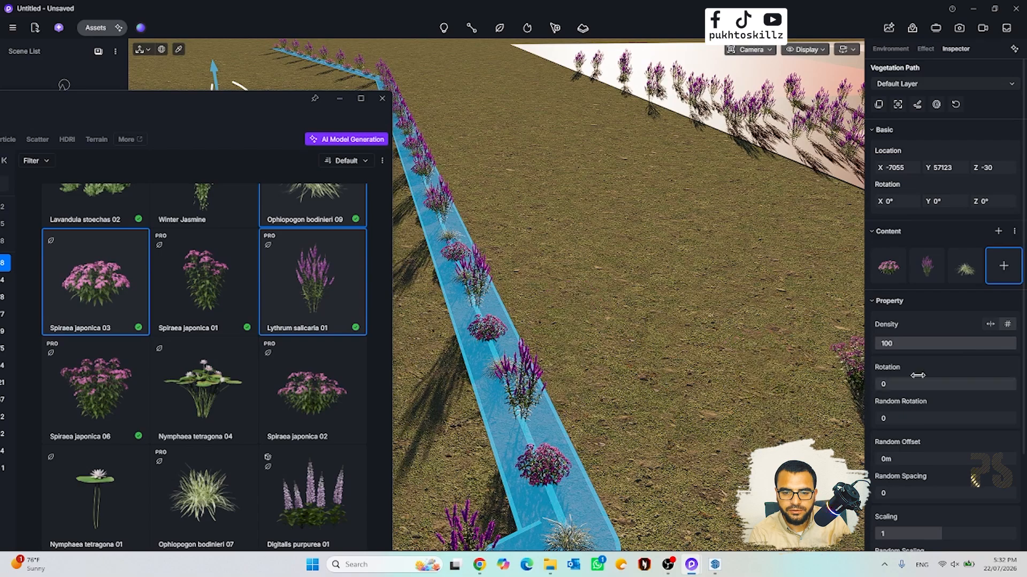
{"action": "left_click", "coordinate": [990, 324]}
{"action": "left_click_drag", "start_coordinate": [914, 344], "coordinate": [901, 343]}
{"action": "left_click_drag", "start_coordinate": [974, 346], "coordinate": [958, 348]}
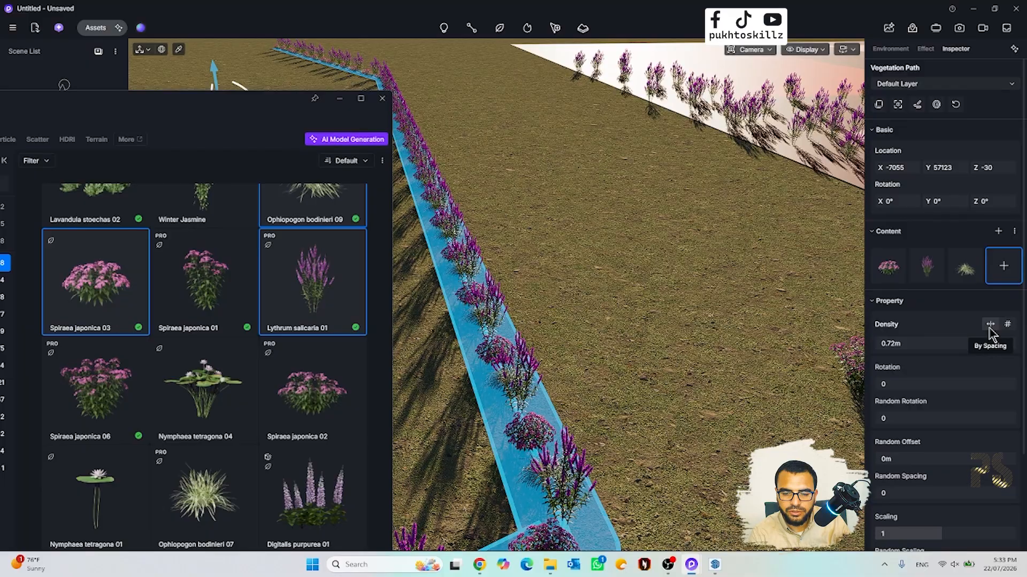
{"action": "mouse_move", "coordinate": [940, 346]}
{"action": "left_mouse_down"}
{"action": "mouse_move", "coordinate": [894, 352]}
{"action": "mouse_move", "coordinate": [922, 346]}
{"action": "left_mouse_up"}
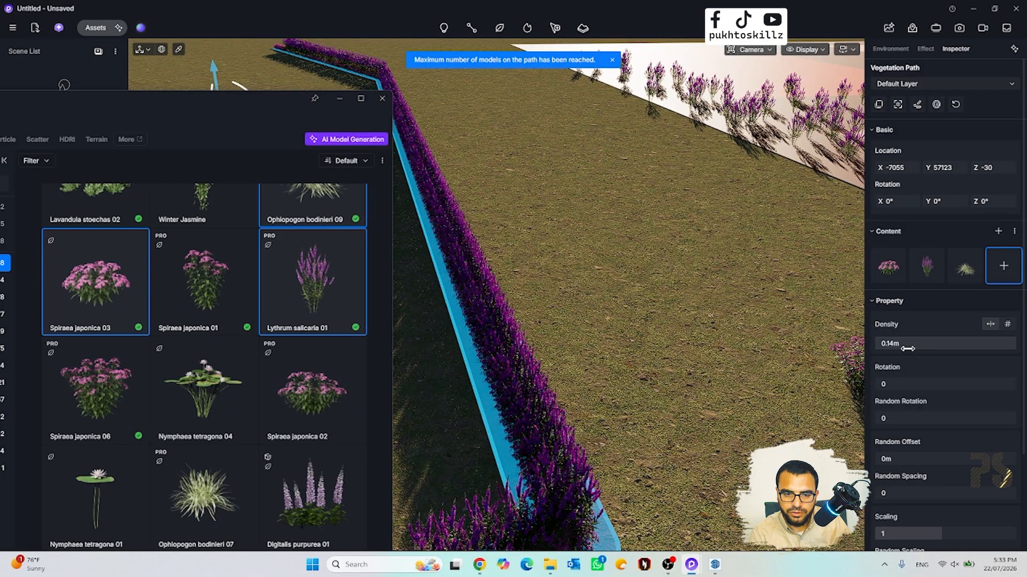
{"action": "scroll", "coordinate": [522, 421], "scroll_direction": "up", "scroll_amount": 3}
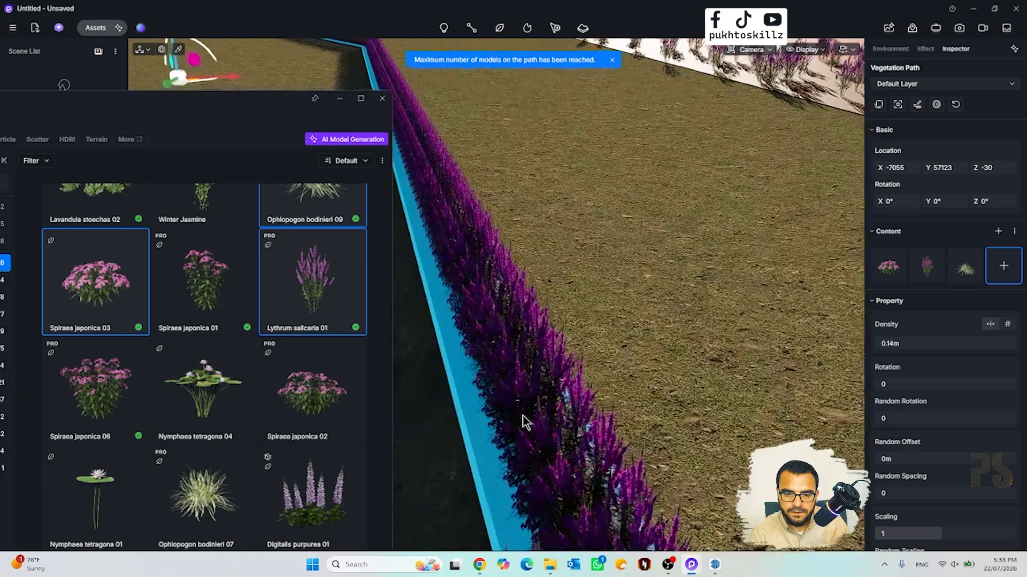
{"action": "mouse_move", "coordinate": [901, 345]}
{"action": "left_mouse_down"}
{"action": "mouse_move", "coordinate": [958, 349]}
{"action": "mouse_move", "coordinate": [916, 347]}
{"action": "left_mouse_up"}
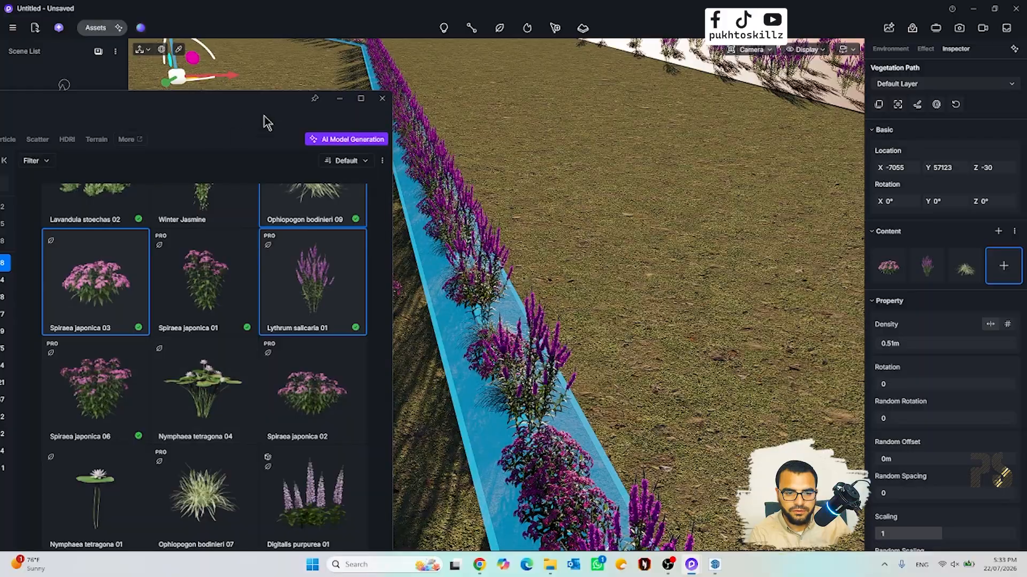
- Close the asset library, leave the path and delete it from the terrain
{"action": "left_click", "coordinate": [473, 29]}
{"action": "left_click", "coordinate": [500, 29]}
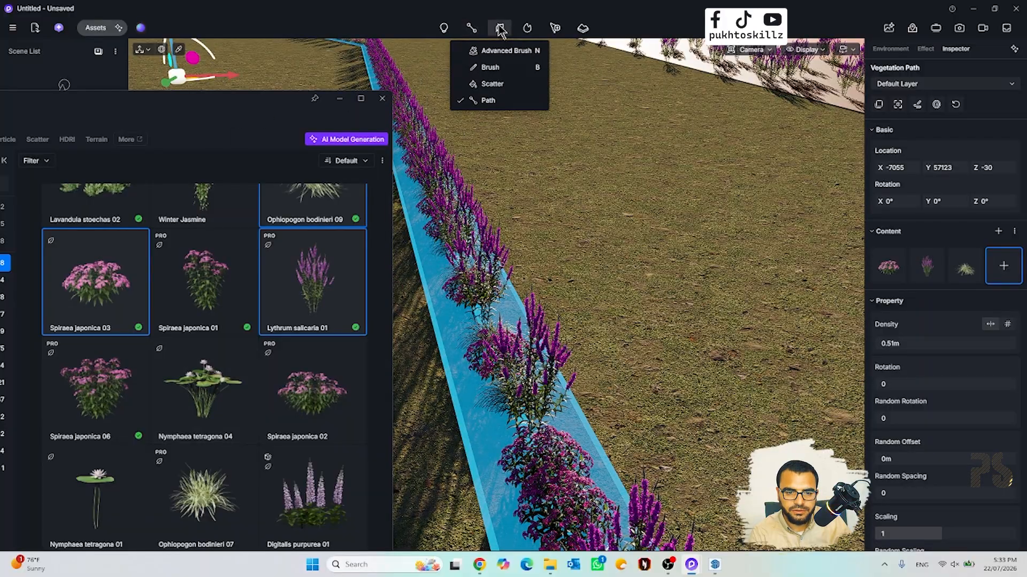
{"action": "left_click", "coordinate": [382, 100]}
{"action": "left_click", "coordinate": [518, 269]}
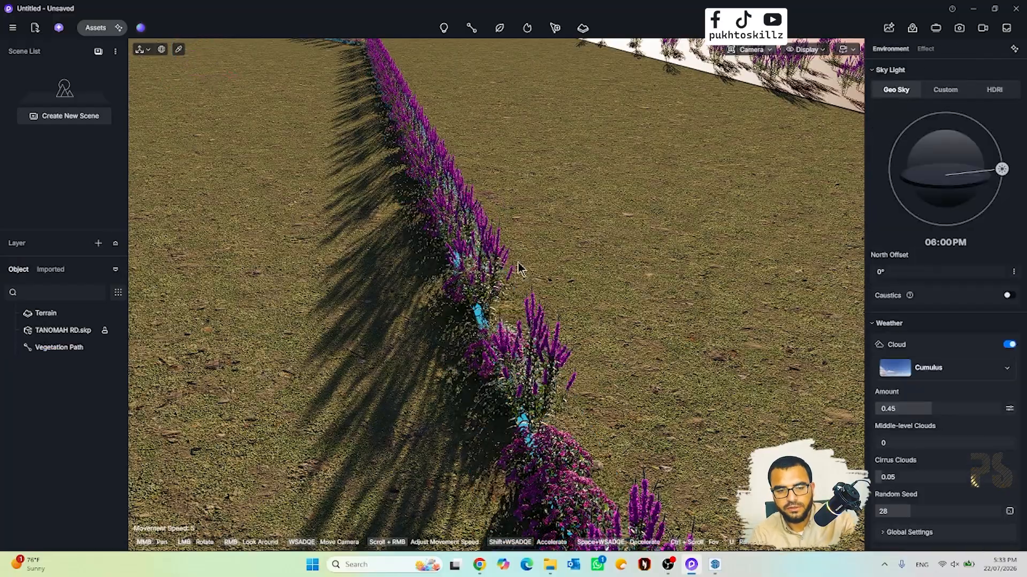
{"action": "scroll", "coordinate": [484, 282], "scroll_direction": "down", "scroll_amount": 8}
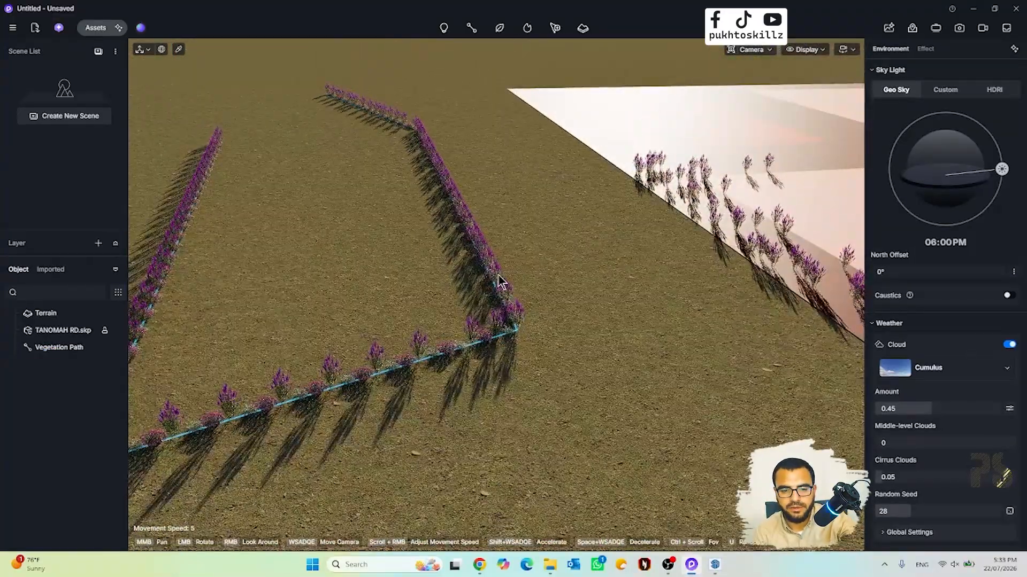
{"action": "left_click", "coordinate": [490, 279]}
{"action": "key", "text": "Delete"}
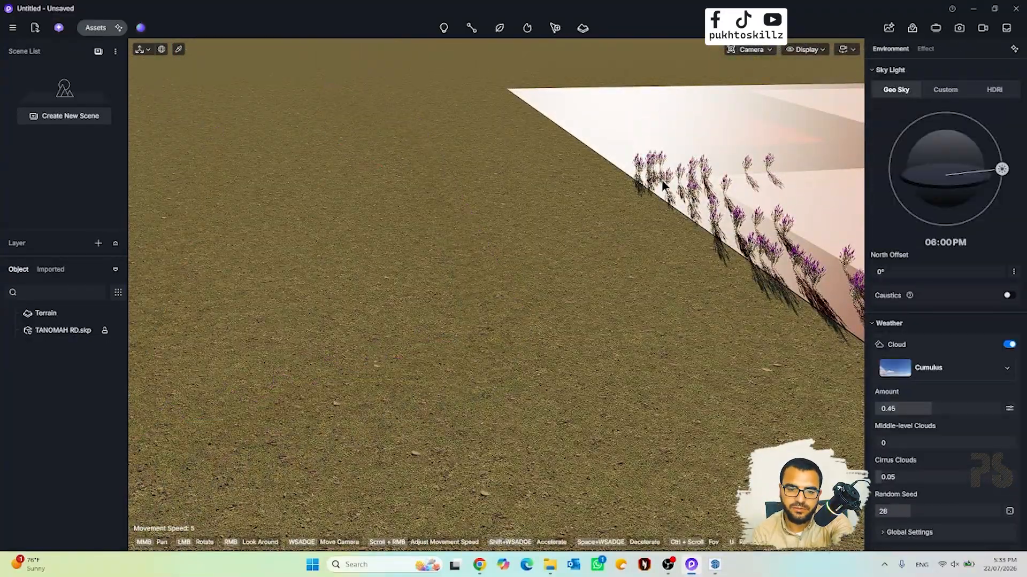
{"action": "left_click", "coordinate": [662, 182]}
{"action": "key", "text": "Escape"}
{"action": "left_click", "coordinate": [653, 180]}
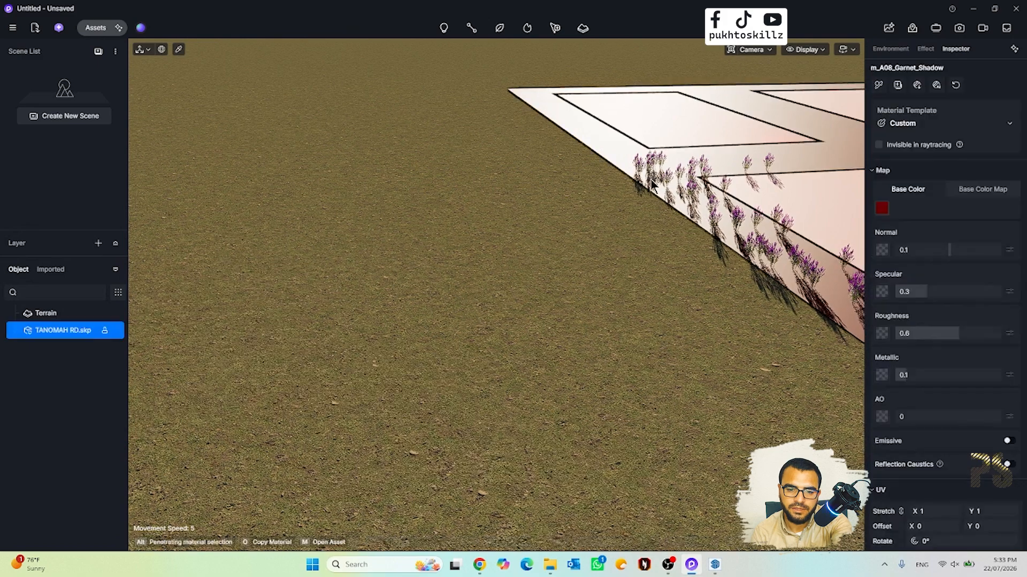
{"action": "key", "text": "Escape"}
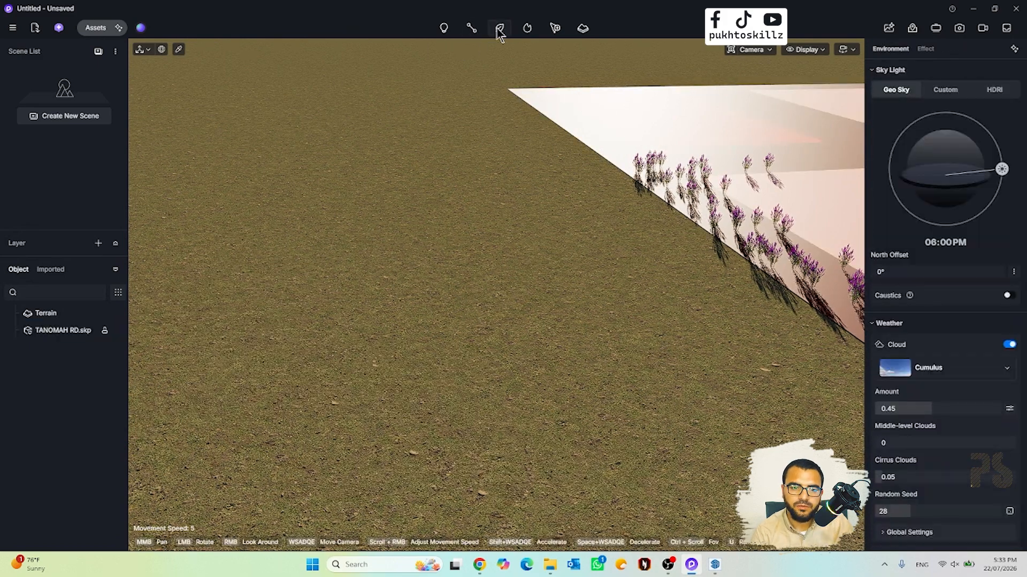
- Start a vegetation Scatter and paint a winding, open-loop area with radius 100 on the terrain beside the ground model
{"action": "left_click", "coordinate": [497, 31]}
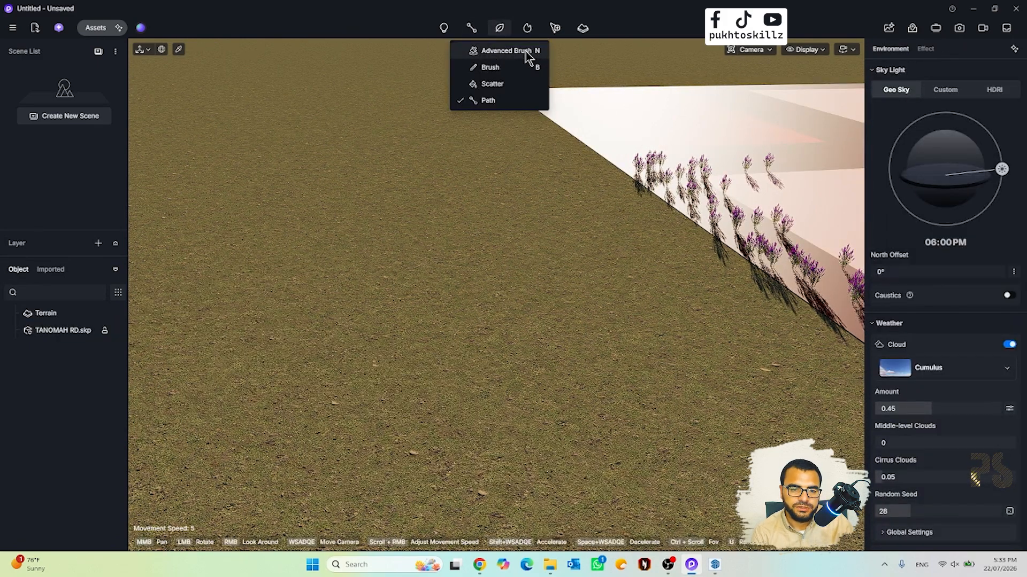
{"action": "left_click", "coordinate": [498, 84]}
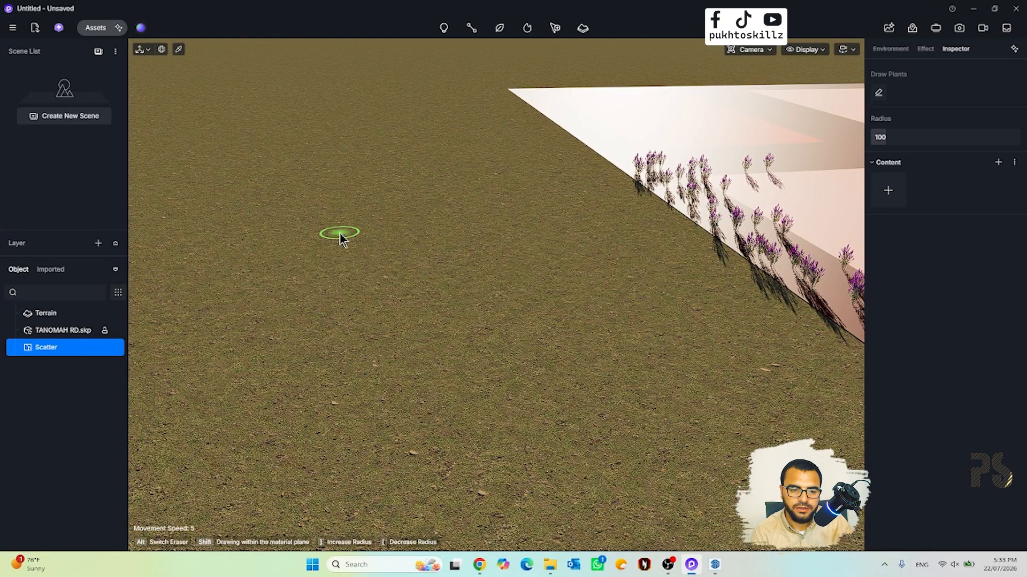
{"action": "mouse_move", "coordinate": [341, 239]}
{"action": "left_mouse_down"}
{"action": "mouse_move", "coordinate": [626, 239]}
{"action": "mouse_move", "coordinate": [708, 282]}
{"action": "mouse_move", "coordinate": [701, 355]}
{"action": "mouse_move", "coordinate": [629, 437]}
{"action": "mouse_move", "coordinate": [435, 417]}
{"action": "mouse_move", "coordinate": [167, 232]}
{"action": "mouse_move", "coordinate": [208, 145]}
{"action": "mouse_move", "coordinate": [265, 115]}
{"action": "mouse_move", "coordinate": [342, 115]}
{"action": "mouse_move", "coordinate": [481, 185]}
{"action": "left_mouse_up"}
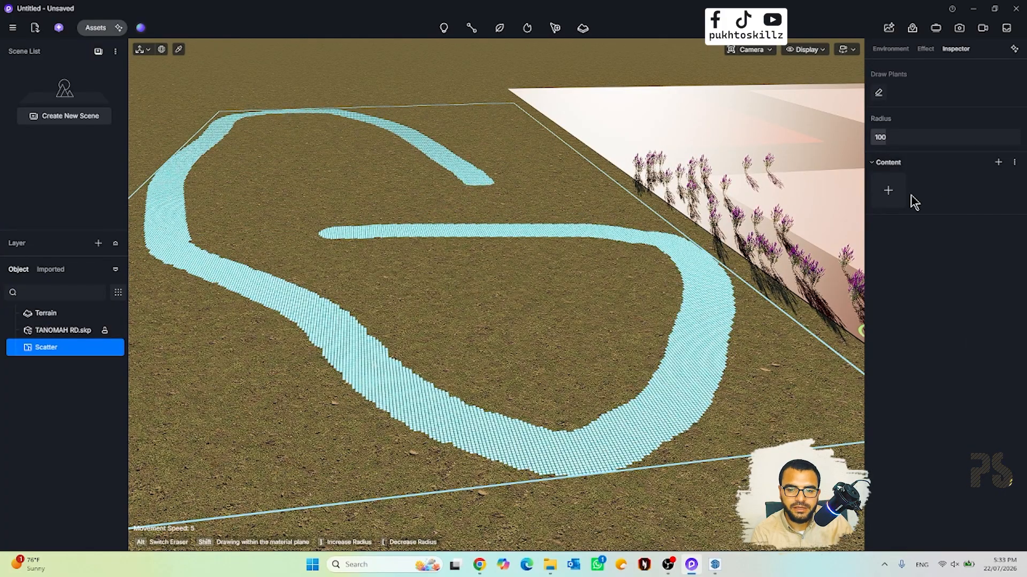
- Add Lythrum salicaria 01 to the content of the painted scatter area
{"action": "left_click", "coordinate": [887, 199]}
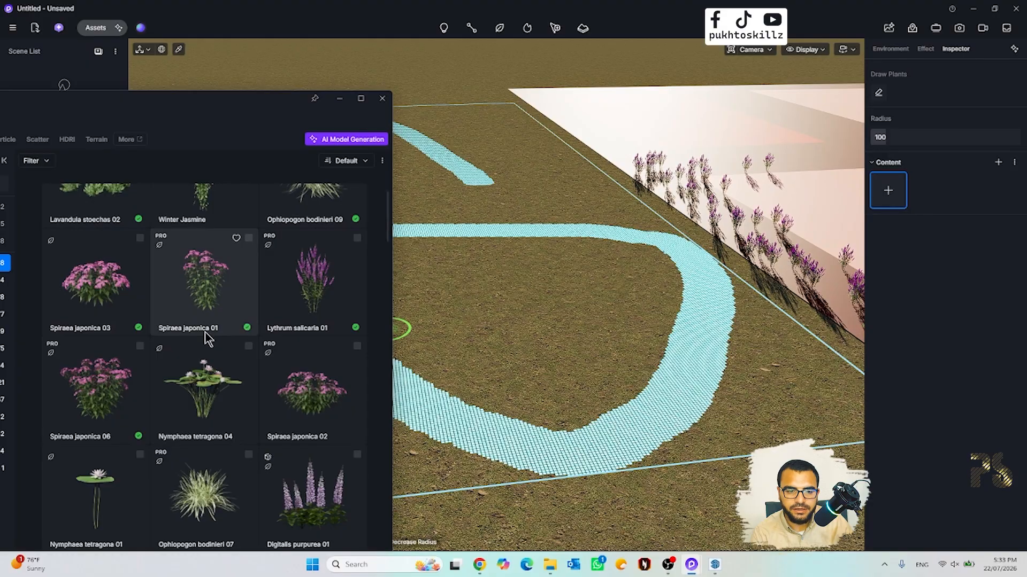
{"action": "left_click", "coordinate": [213, 292]}
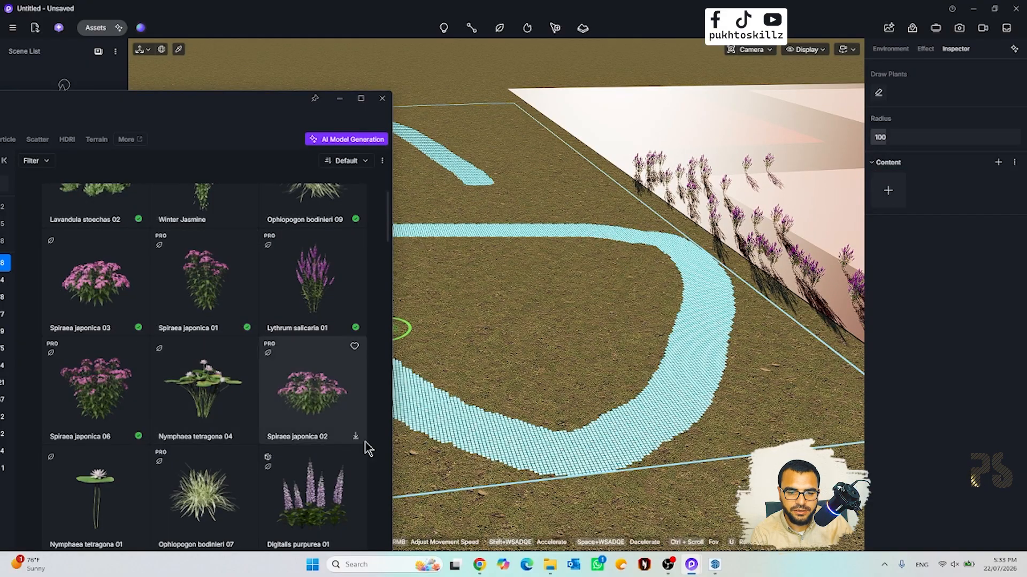
{"action": "scroll", "coordinate": [520, 456], "scroll_direction": "up", "scroll_amount": 2}
{"action": "scroll", "coordinate": [515, 426], "scroll_direction": "up", "scroll_amount": 2}
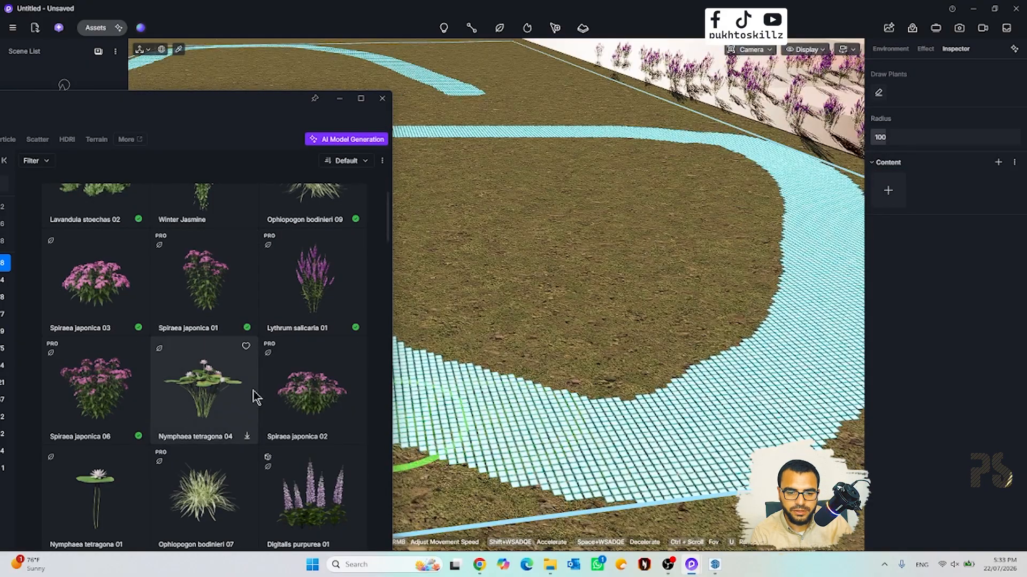
{"action": "left_click", "coordinate": [891, 192]}
{"action": "left_click", "coordinate": [306, 287]}
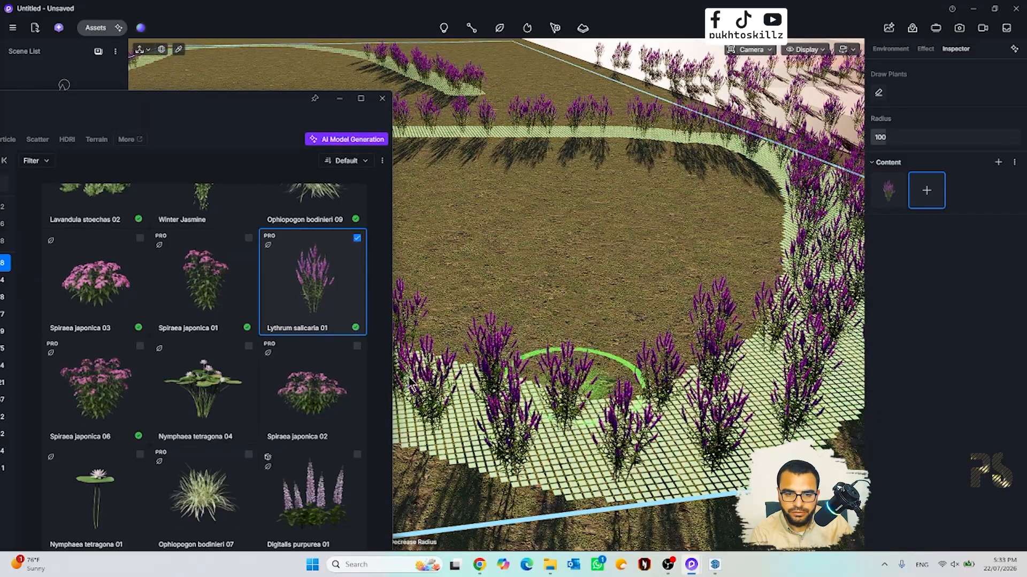
- Add Spiraea japonica 03 and Spiraea japonica 06 to the scatter area's content and leave the Scatter tool
{"action": "key", "text": "Escape"}
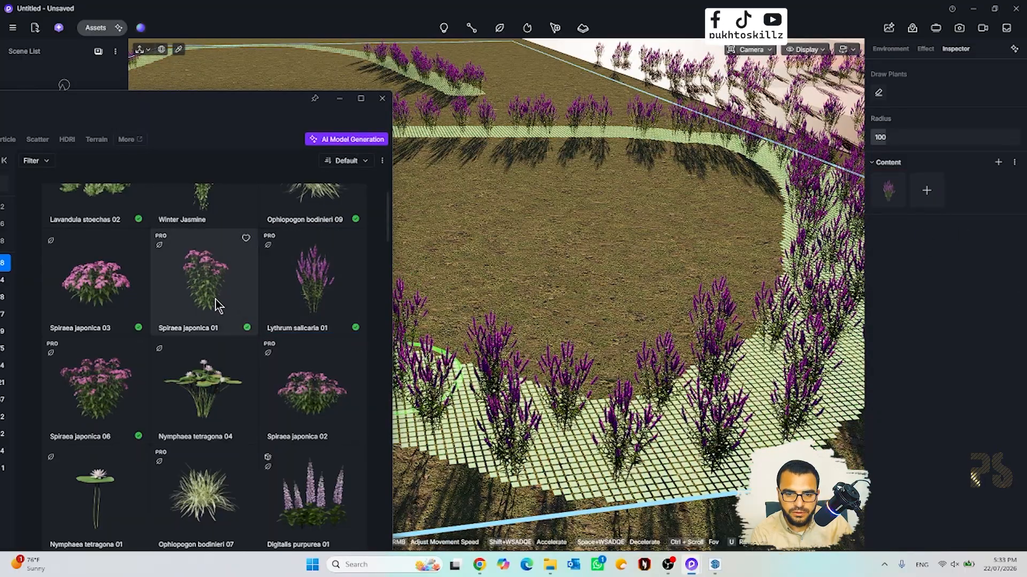
{"action": "left_click", "coordinate": [926, 191]}
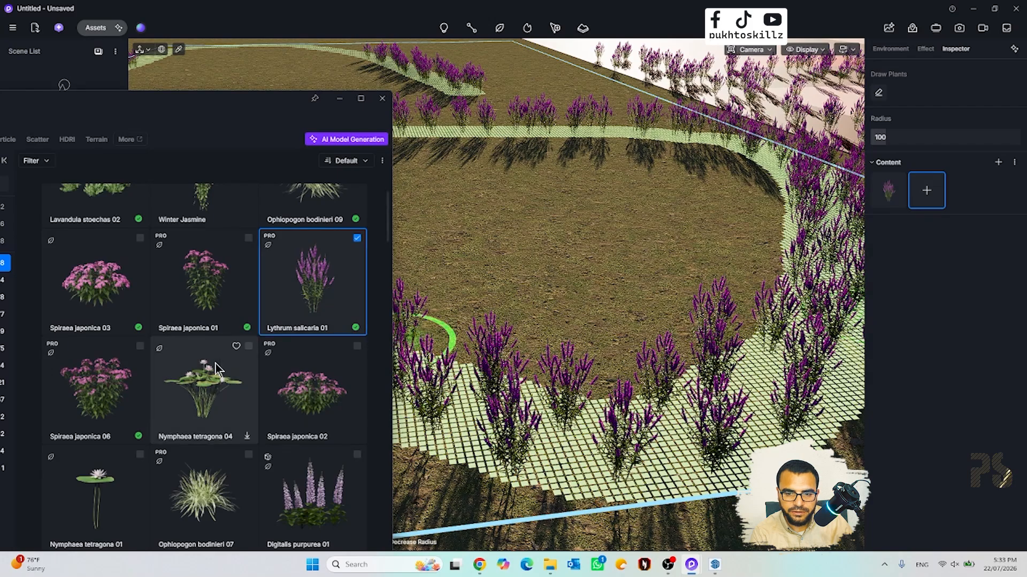
{"action": "left_click", "coordinate": [122, 307]}
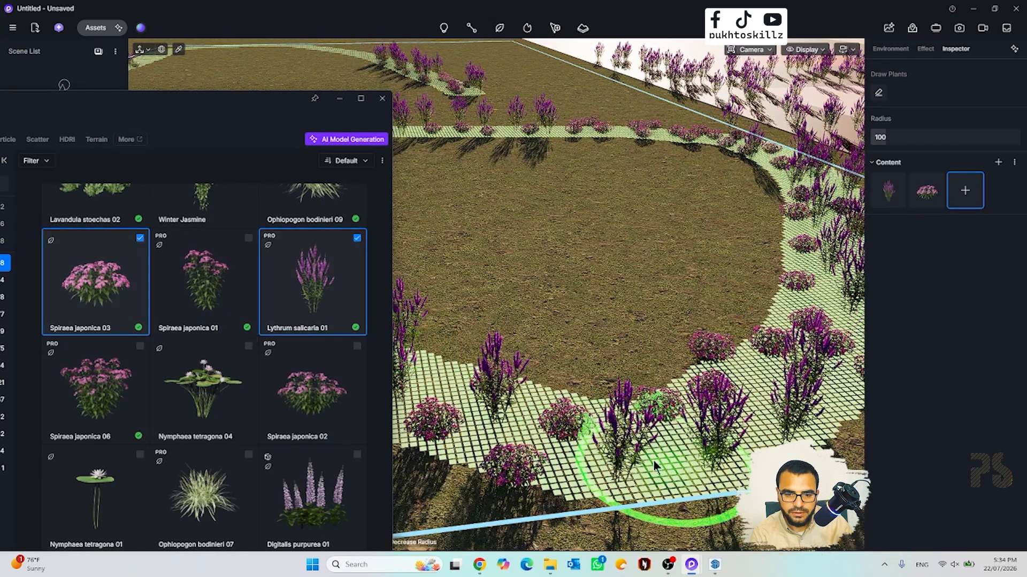
{"action": "middle_click_drag", "start_coordinate": [646, 344], "coordinate": [525, 387]}
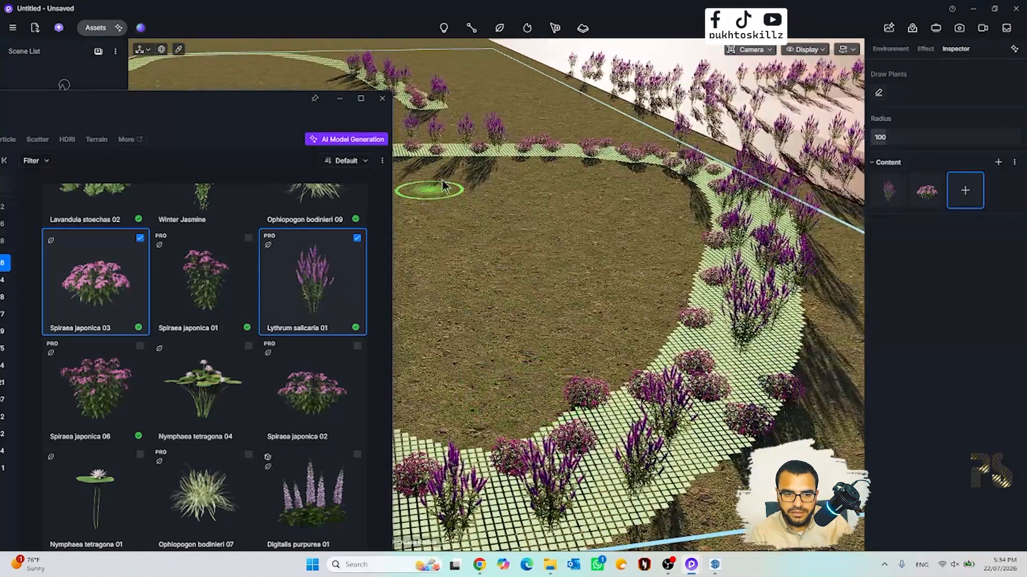
{"action": "left_click", "coordinate": [96, 385]}
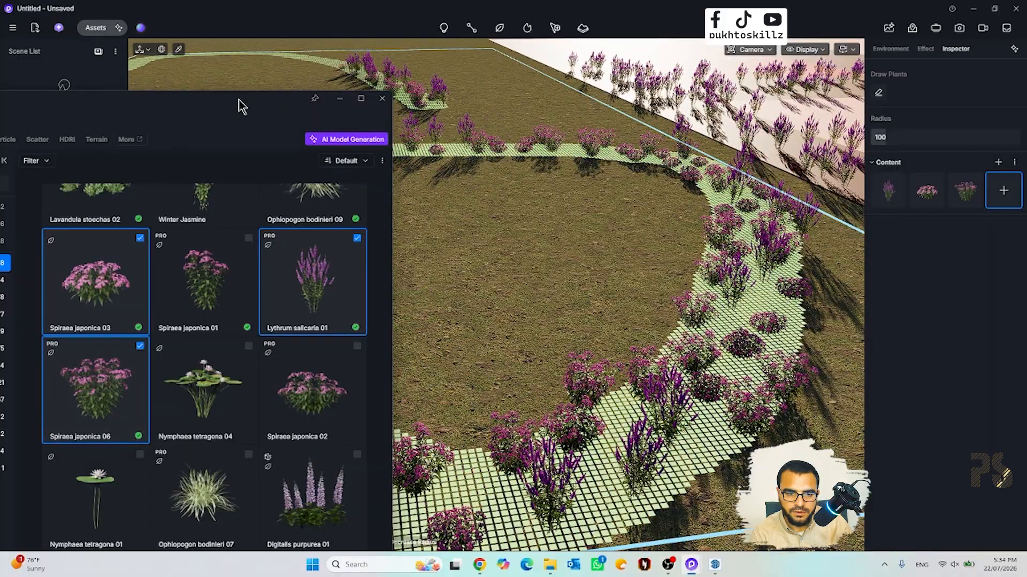
{"action": "left_click_drag", "start_coordinate": [239, 101], "coordinate": [349, 132]}
{"action": "left_click", "coordinate": [491, 132]}
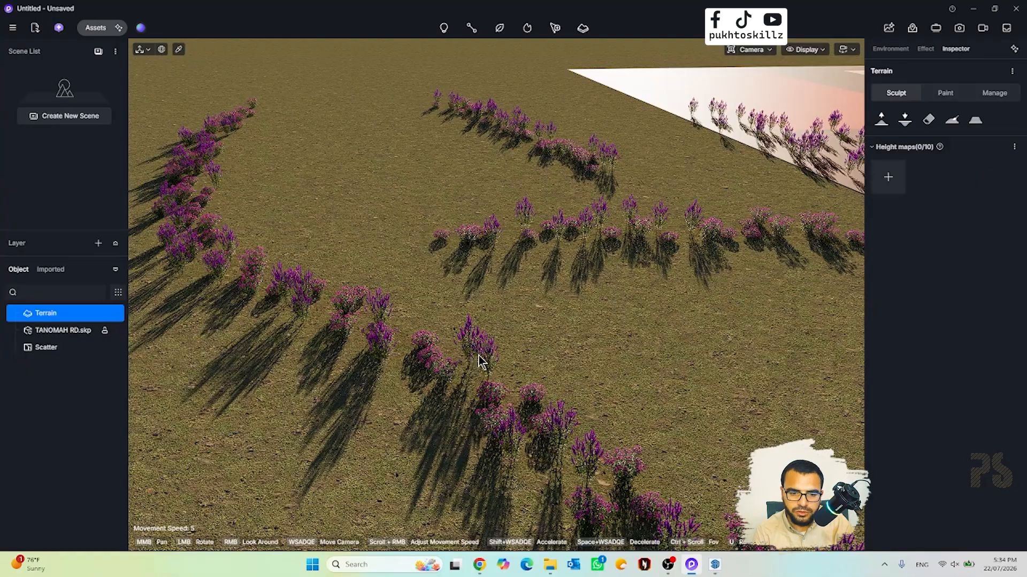
- Select the scatter and set Lythrum salicaria 01's scaling to 76 and its probability of occurrence weight to 253.32
{"action": "left_click", "coordinate": [481, 362]}
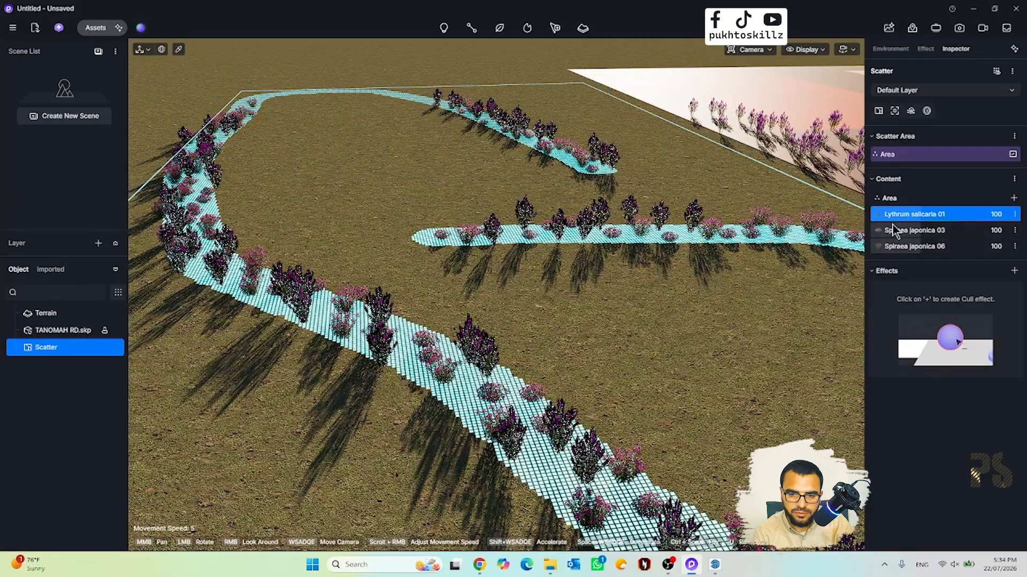
{"action": "mouse_move", "coordinate": [967, 217]}
{"action": "left_mouse_down"}
{"action": "mouse_move", "coordinate": [979, 216]}
{"action": "mouse_move", "coordinate": [959, 216]}
{"action": "mouse_move", "coordinate": [980, 218]}
{"action": "mouse_move", "coordinate": [970, 217]}
{"action": "left_mouse_up"}
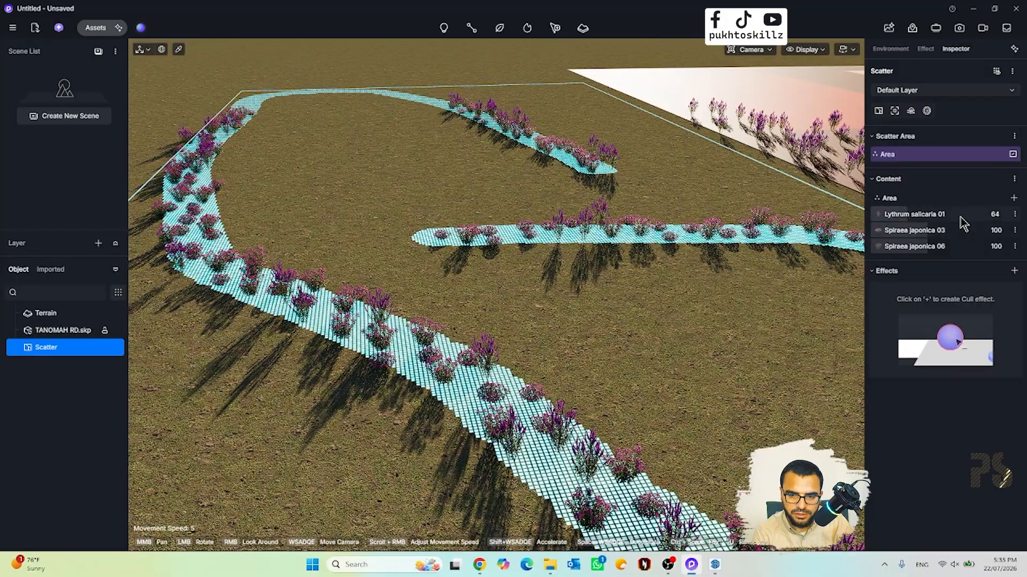
{"action": "left_click", "coordinate": [961, 217]}
{"action": "left_click_drag", "start_coordinate": [811, 219], "coordinate": [811, 218]}
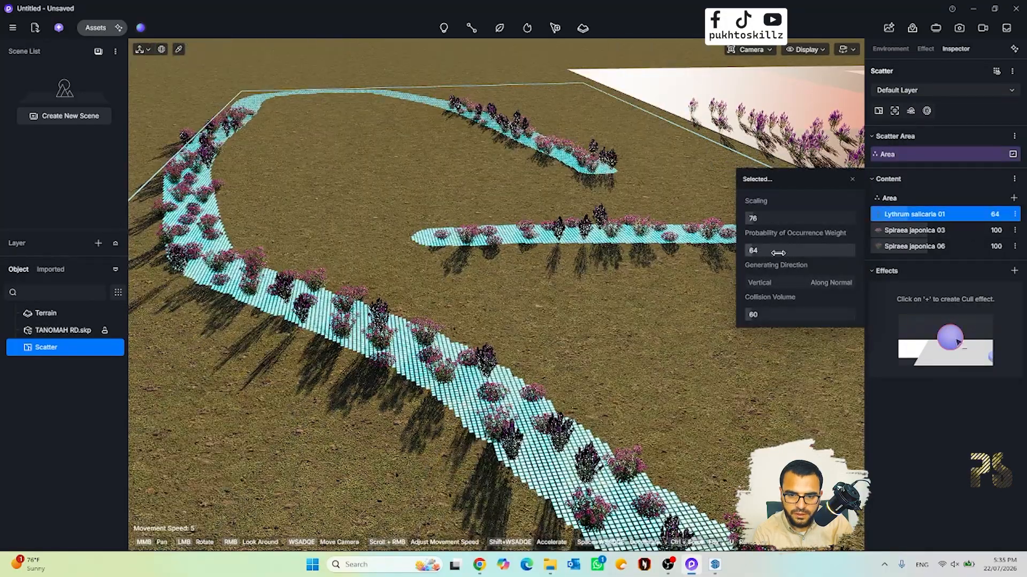
{"action": "left_click_drag", "start_coordinate": [773, 251], "coordinate": [781, 253]}
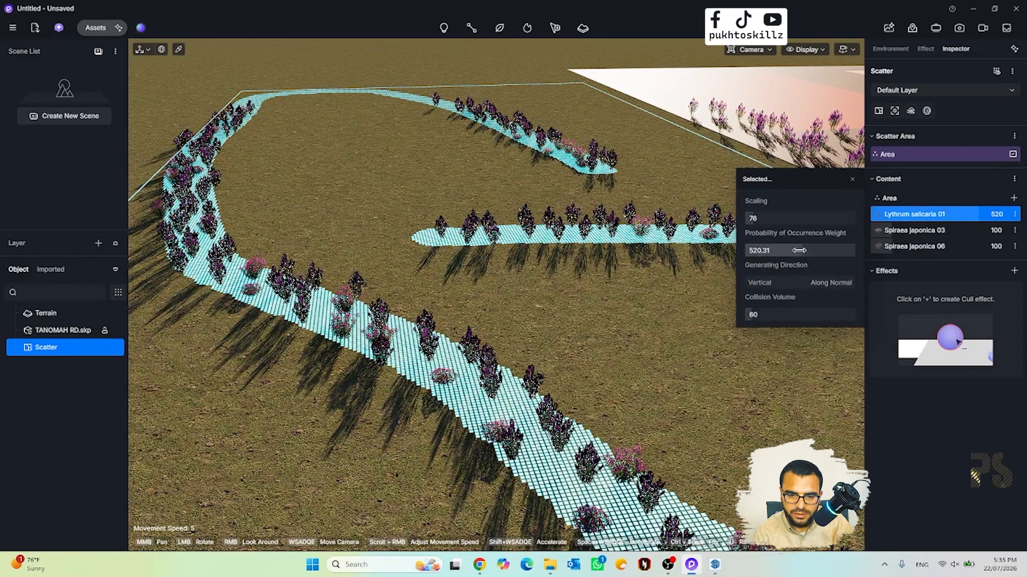
{"action": "left_click_drag", "start_coordinate": [802, 250], "coordinate": [813, 264]}
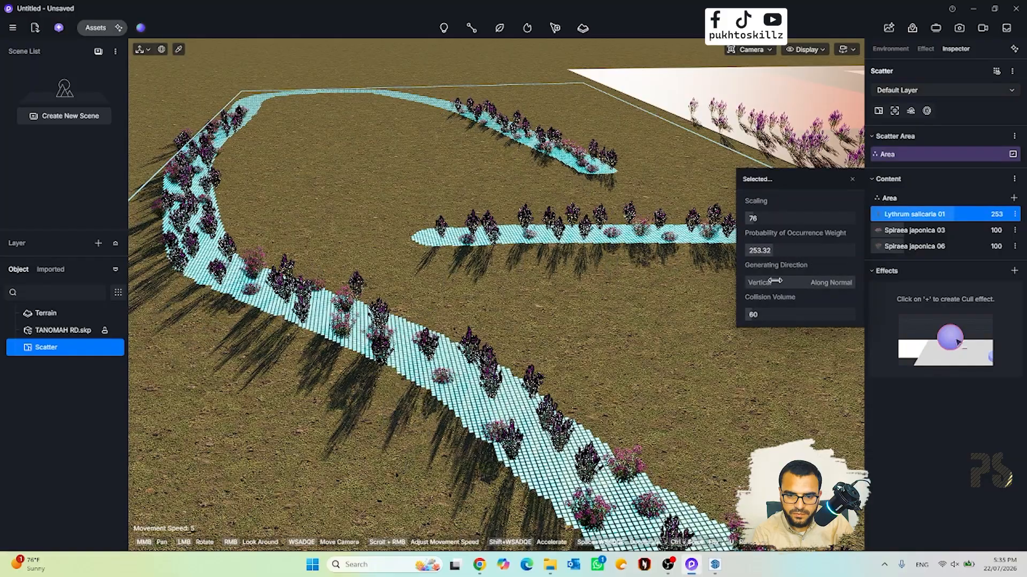
- Set Lythrum salicaria 01's collision volume to 360.97 and close the plant's settings
{"action": "left_click_drag", "start_coordinate": [751, 315], "coordinate": [756, 316]}
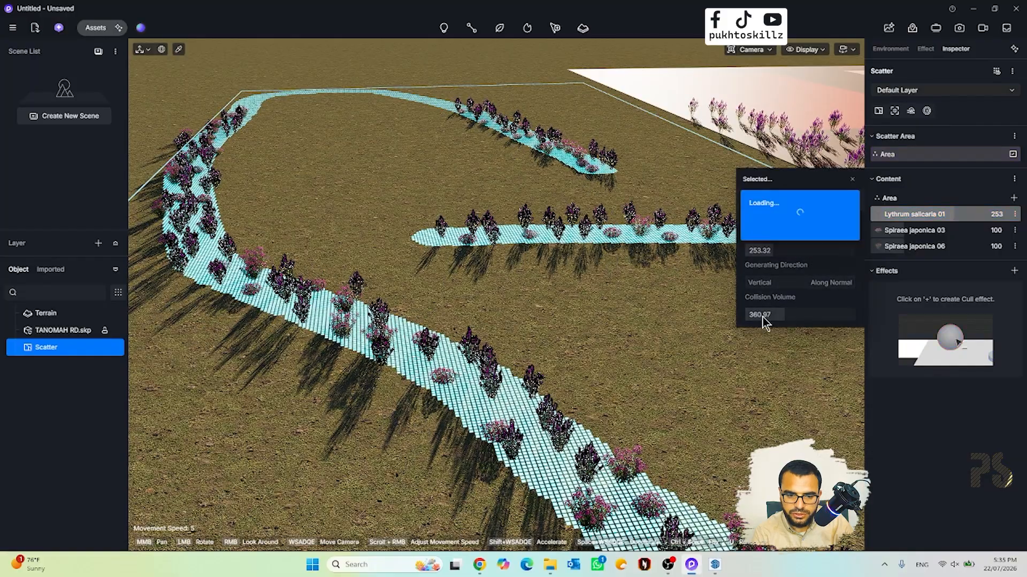
{"action": "left_click", "coordinate": [853, 179]}
{"action": "scroll", "coordinate": [522, 298], "scroll_direction": "up", "scroll_amount": 5}
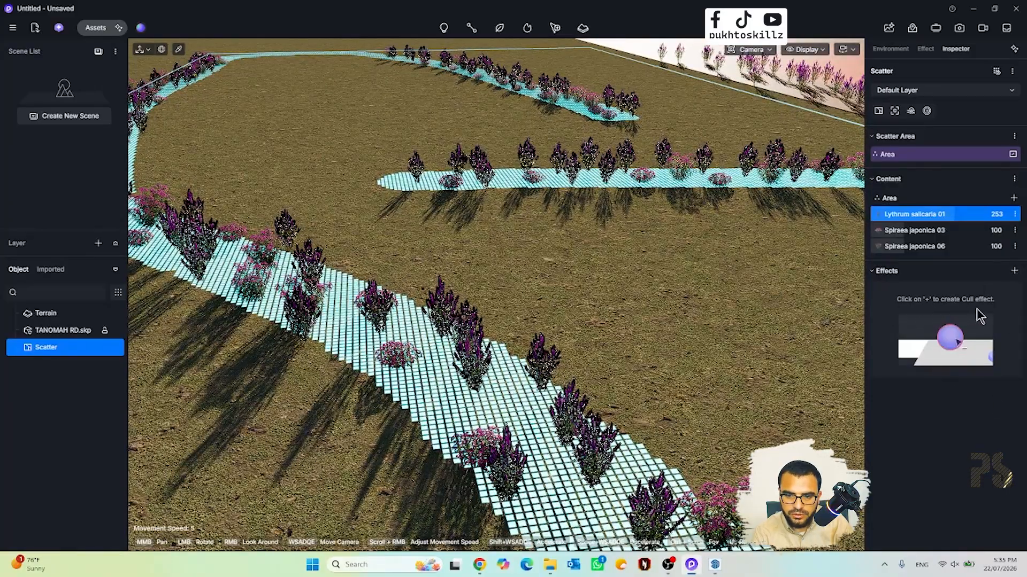
- Add a Brush Cull effect to the scatter and erase the plants across one stretch of the nearest winding strip
{"action": "left_click", "coordinate": [1014, 271]}
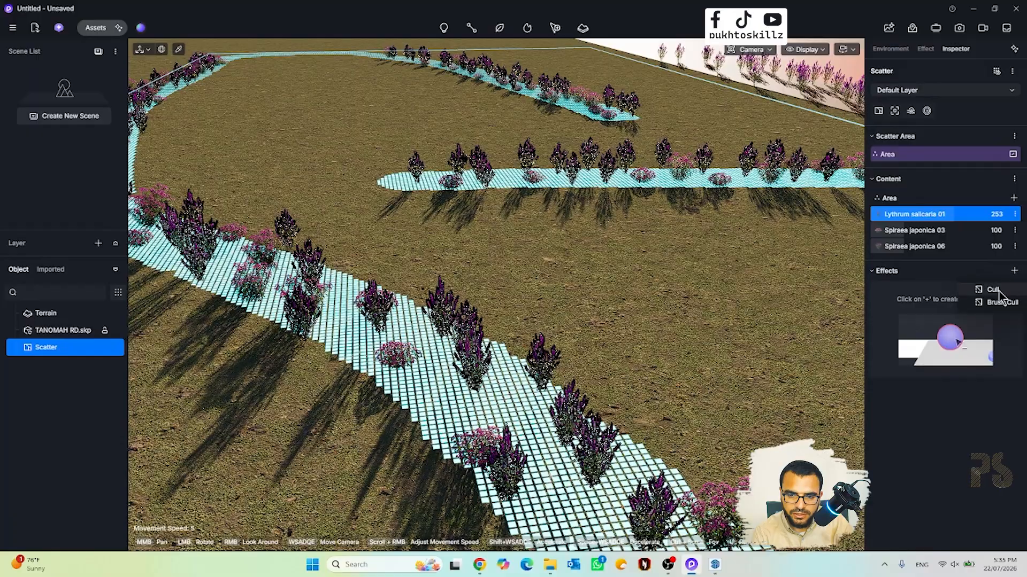
{"action": "left_click", "coordinate": [996, 291]}
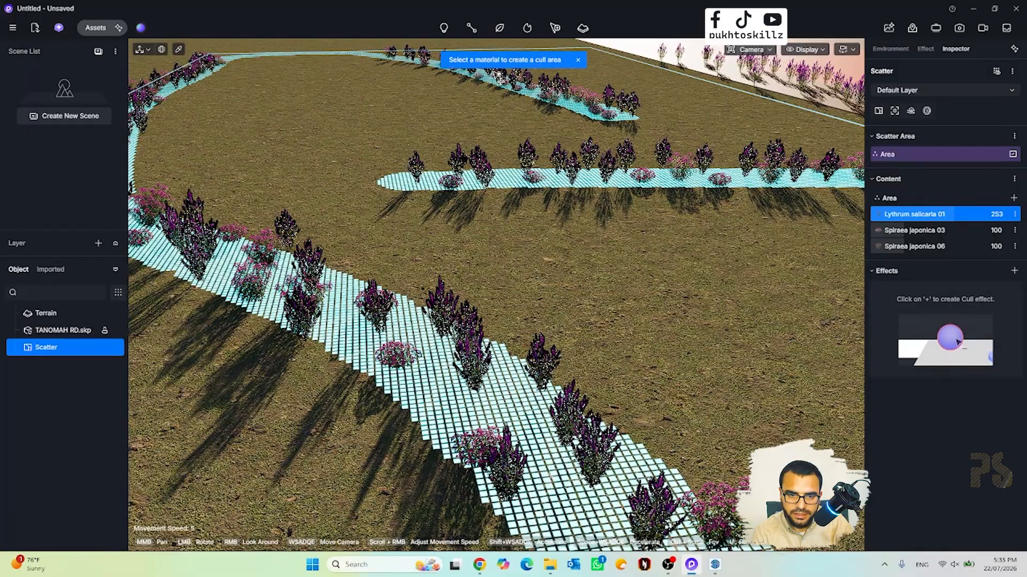
{"action": "left_click", "coordinate": [1013, 271]}
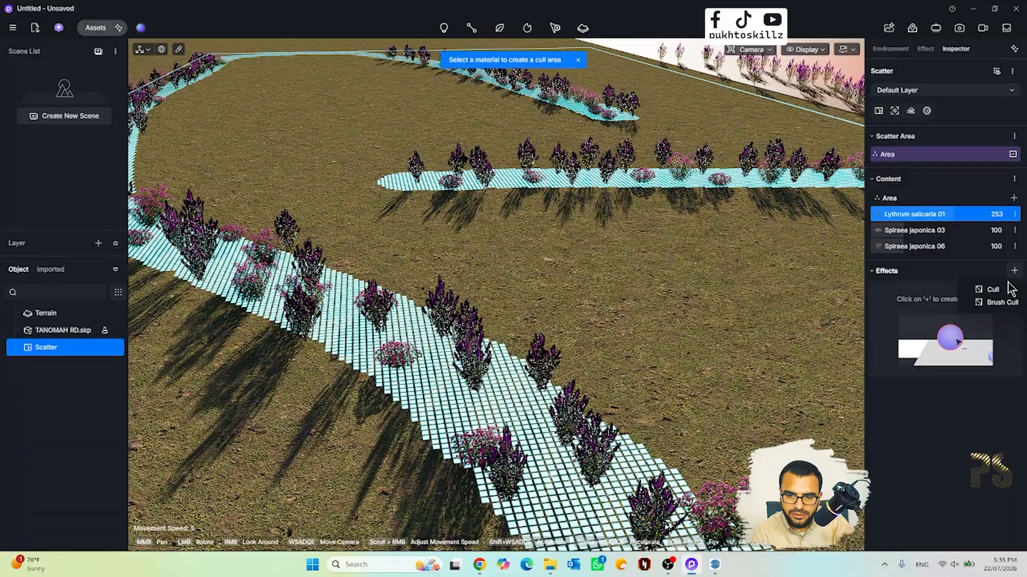
{"action": "left_click", "coordinate": [994, 302]}
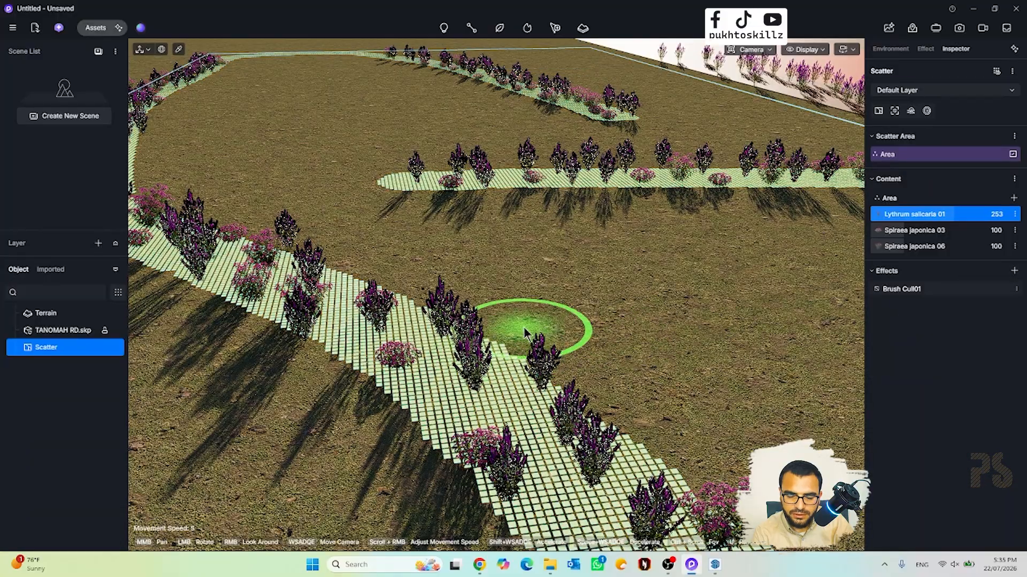
{"action": "left_click_drag", "start_coordinate": [532, 332], "coordinate": [470, 367]}
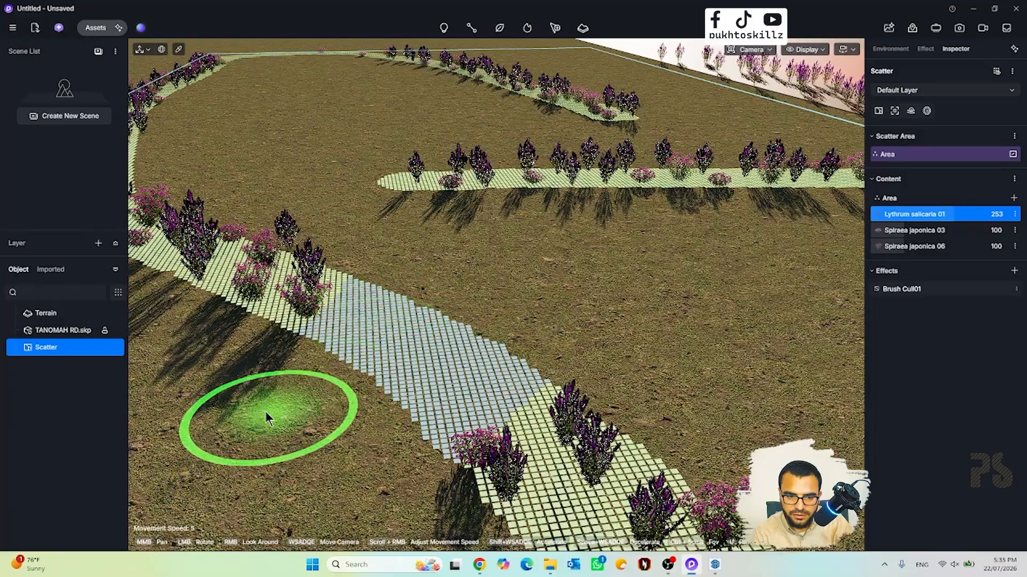
- Brush-cull further gaps across the strip's bend, its straight run and its far arm, and leave the Brush Cull tool
{"action": "key", "text": "w"}
{"action": "key", "text": "s"}
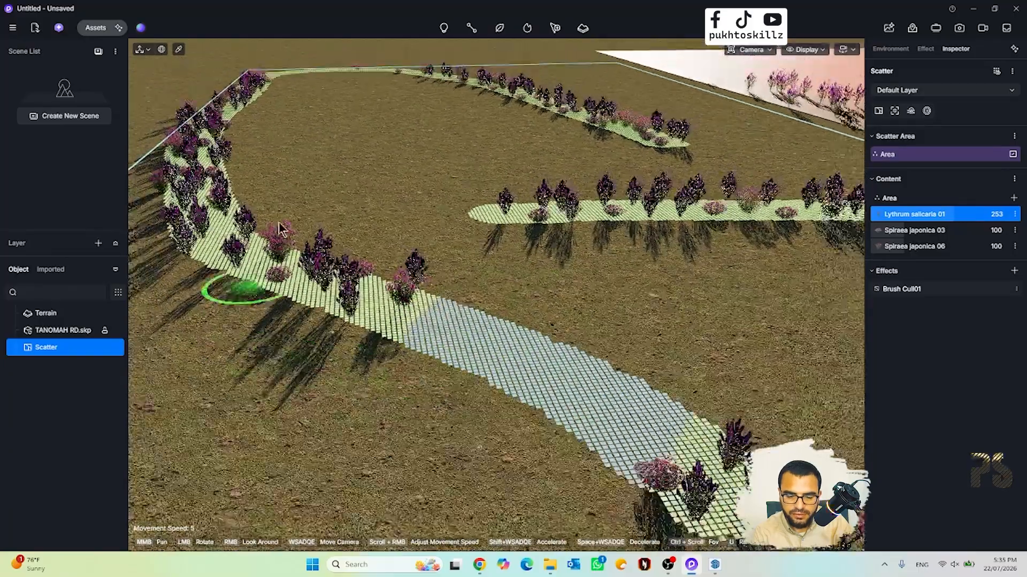
{"action": "key", "text": "w"}
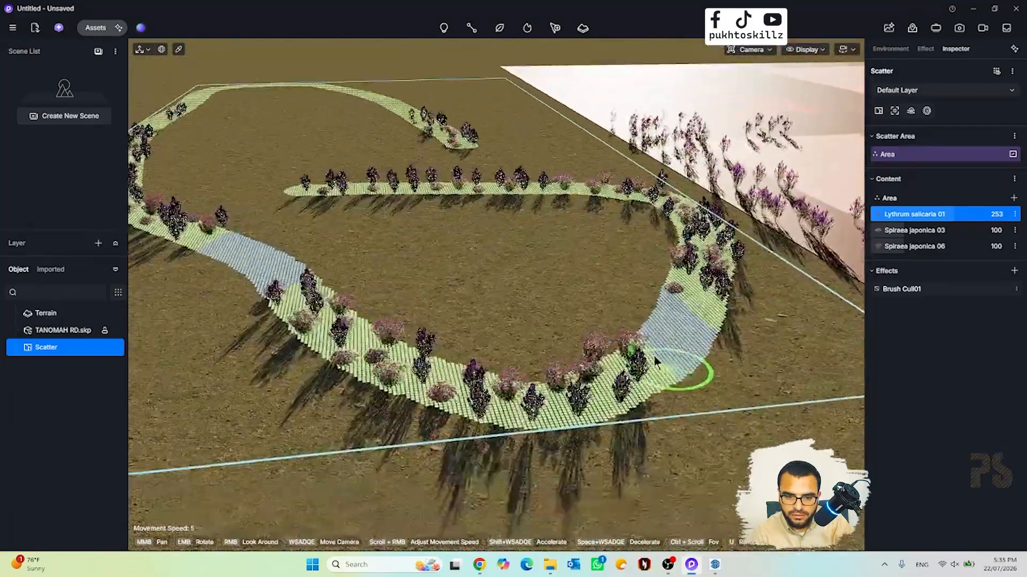
{"action": "key", "text": "w"}
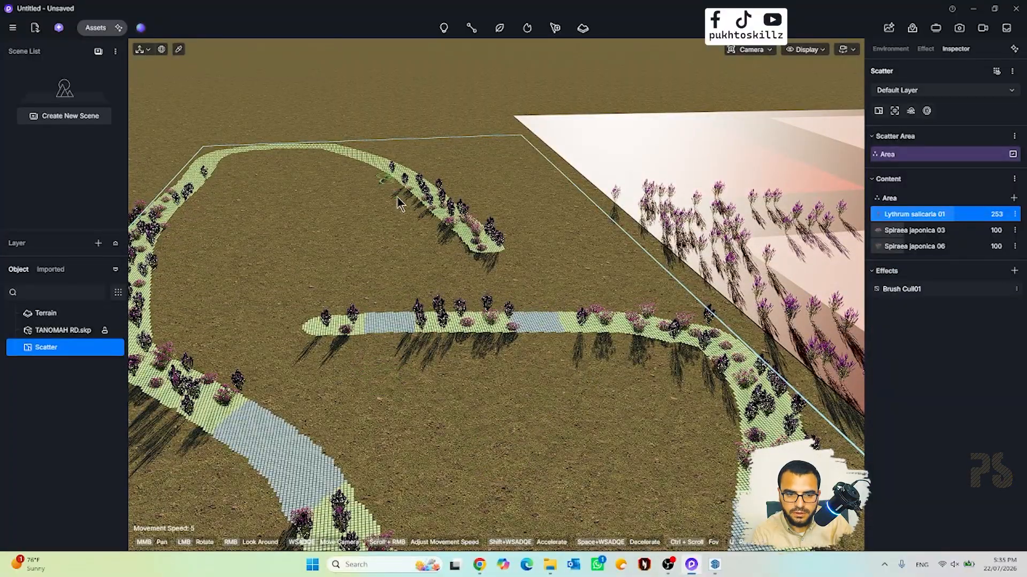
{"action": "key", "text": "w"}
{"action": "left_click_drag", "start_coordinate": [396, 217], "coordinate": [478, 163]}
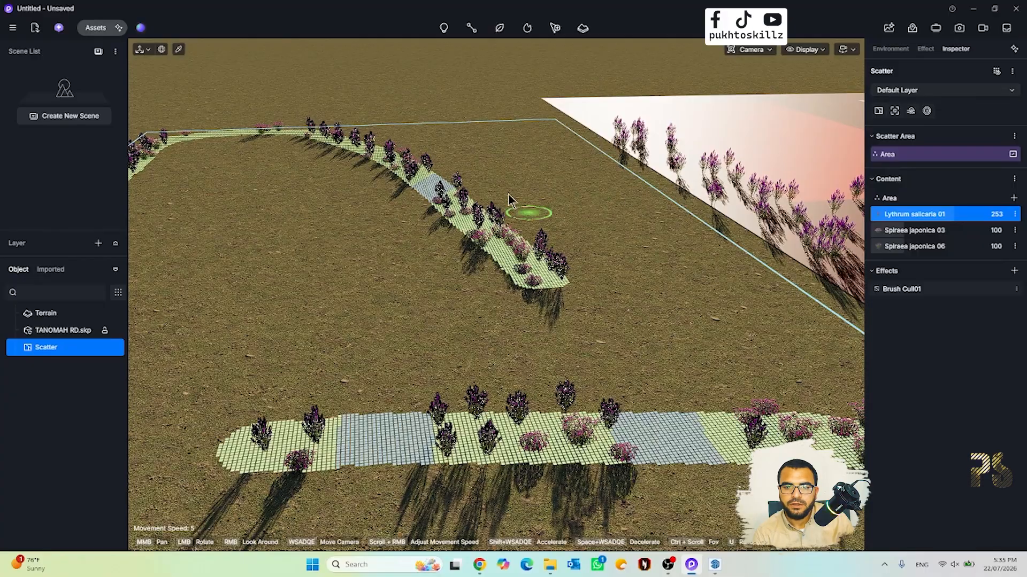
{"action": "left_click", "coordinate": [503, 29]}
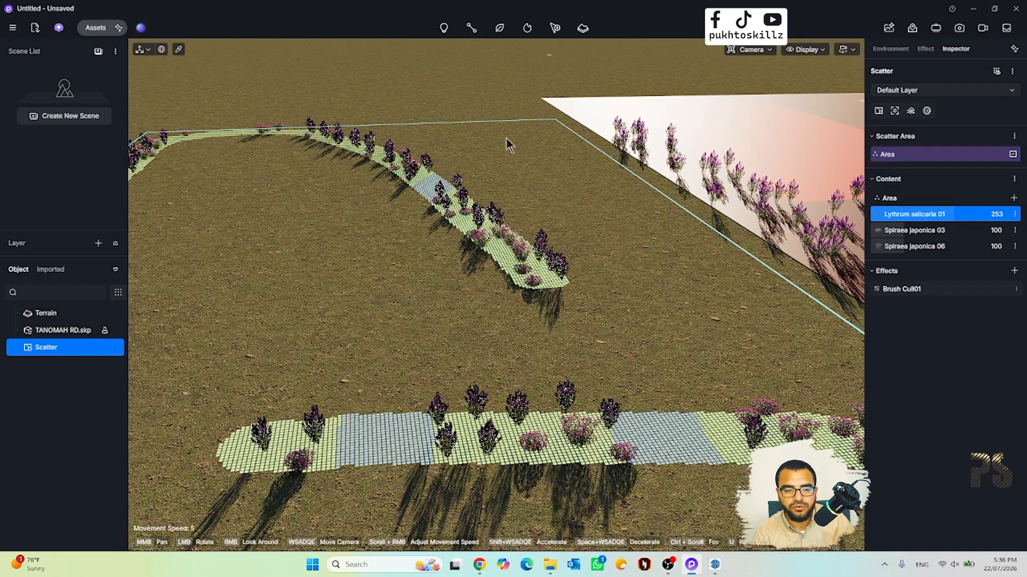
{"action": "key", "text": "Escape"}
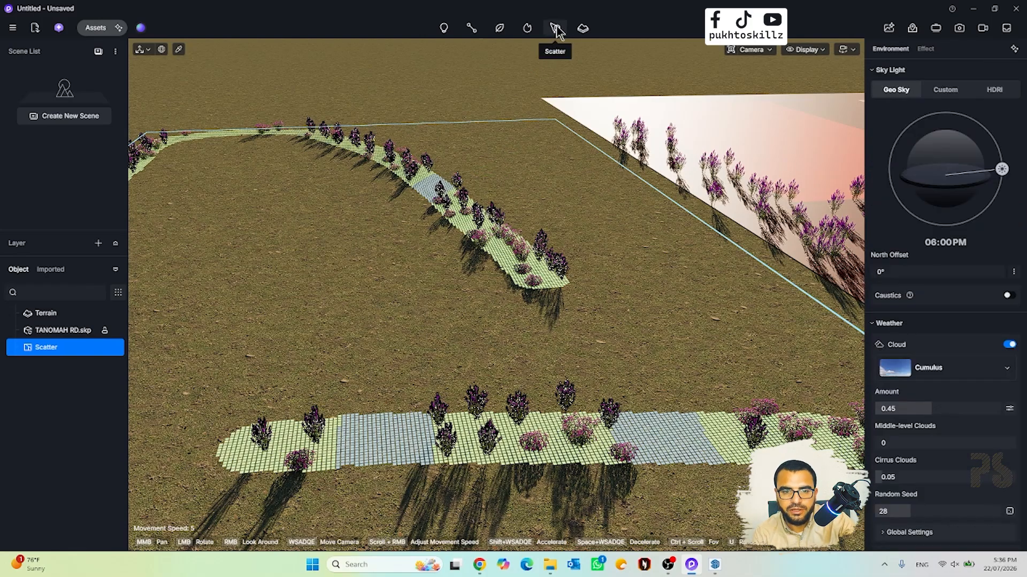
- Delete the winding scatter from the terrain
{"action": "scroll", "coordinate": [498, 332], "scroll_direction": "down", "scroll_amount": 5}
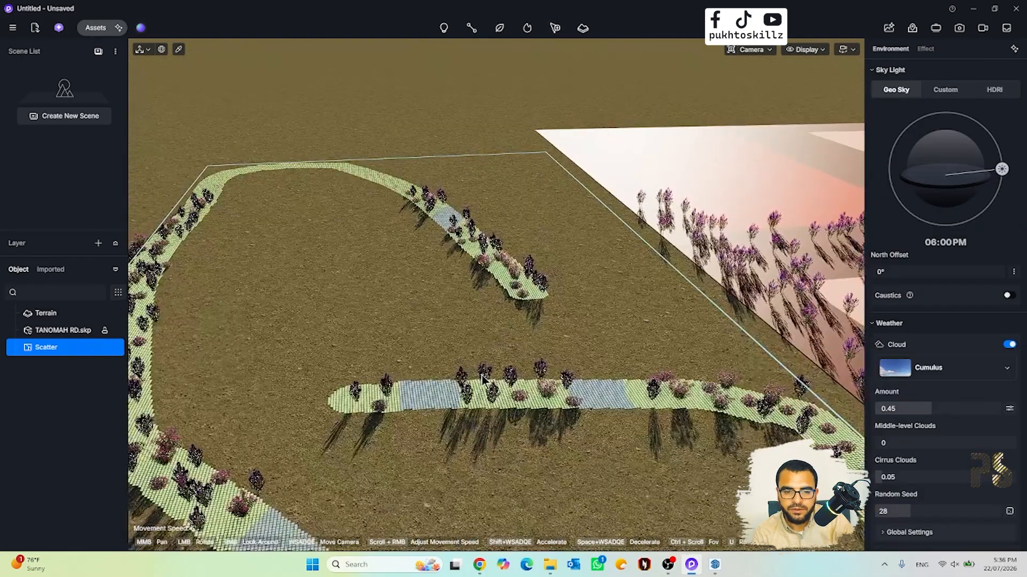
{"action": "left_click", "coordinate": [482, 378]}
{"action": "key", "text": "Delete"}
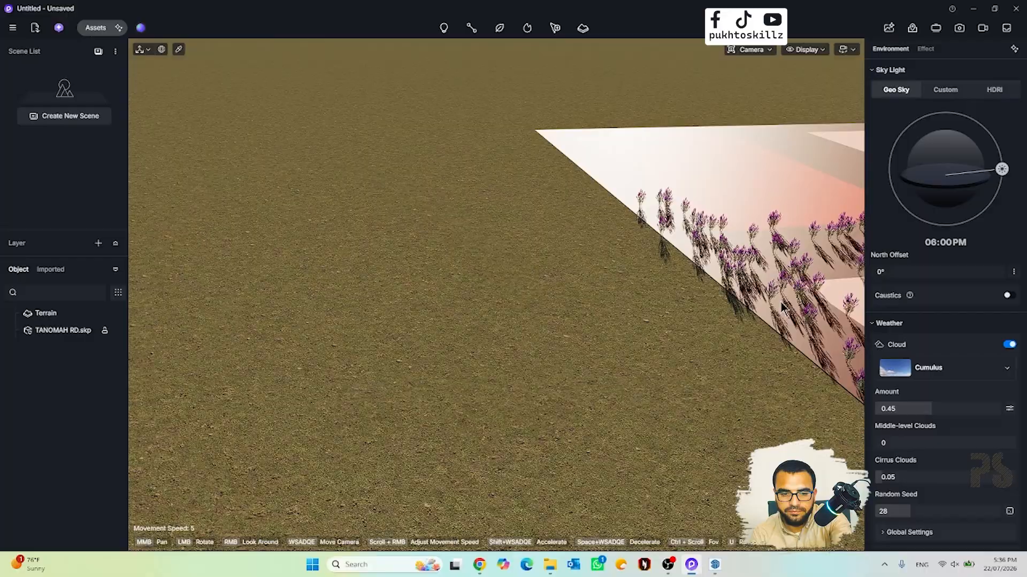
- Select the TANOMAH RD.skp ground model and delete its Brush History 1 record
{"action": "left_click", "coordinate": [749, 286]}
{"action": "key", "text": "Escape"}
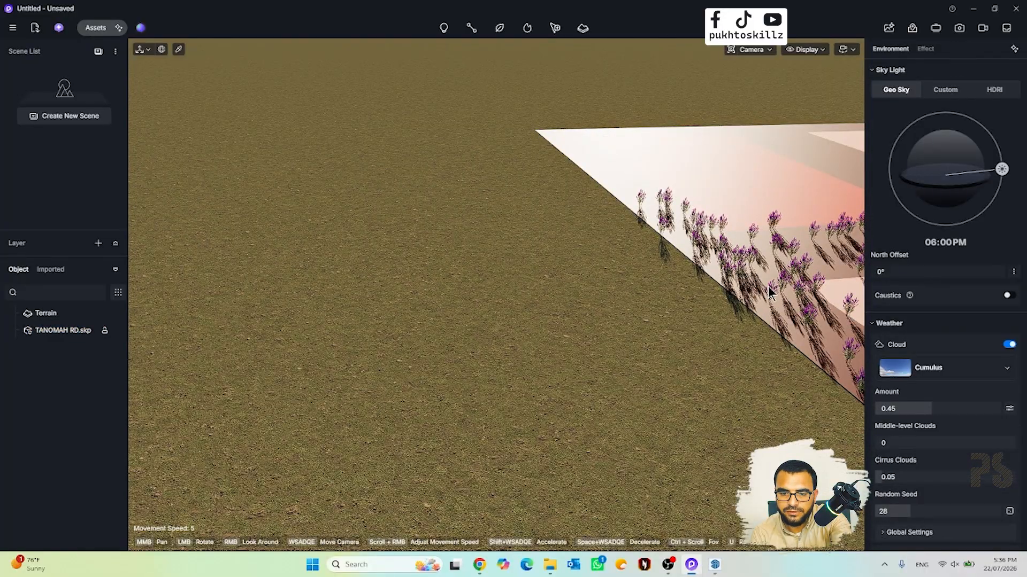
{"action": "left_click", "coordinate": [768, 289]}
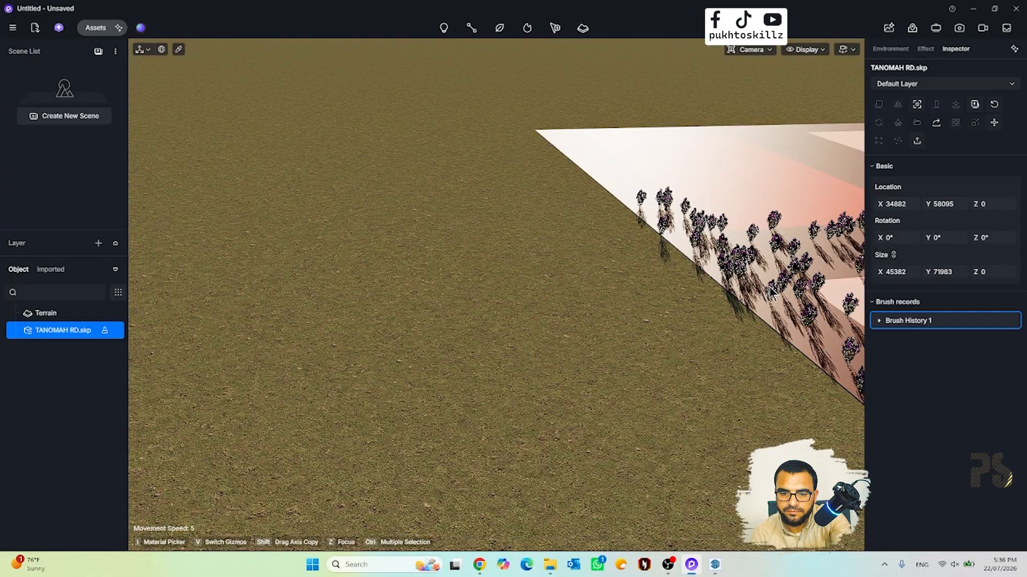
{"action": "right_click", "coordinate": [940, 325]}
{"action": "left_click", "coordinate": [967, 415]}
- Open the scatter asset library from the Lawn quick template and list all scatter templates
{"action": "key", "text": "z"}
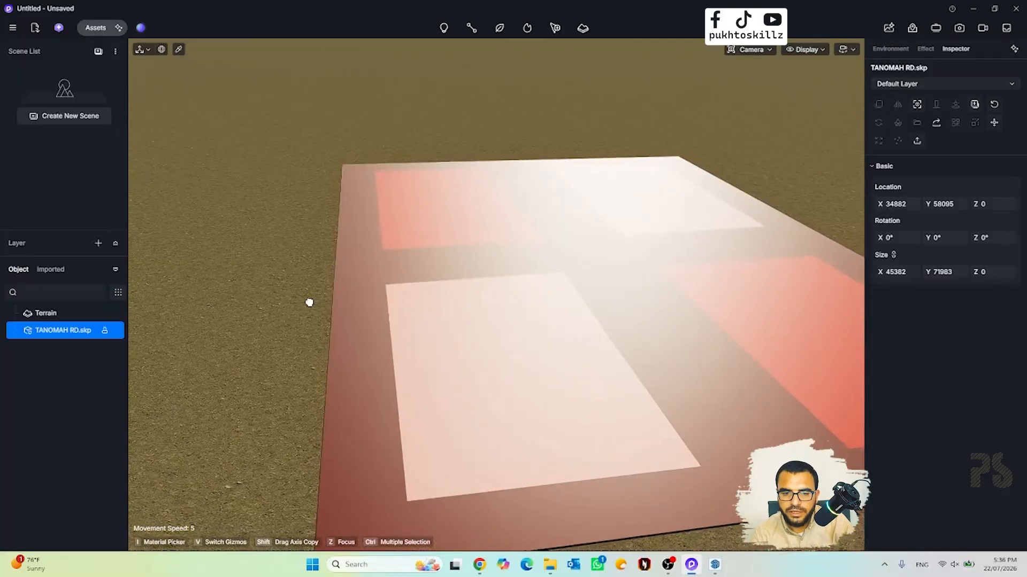
{"action": "left_click", "coordinate": [555, 28]}
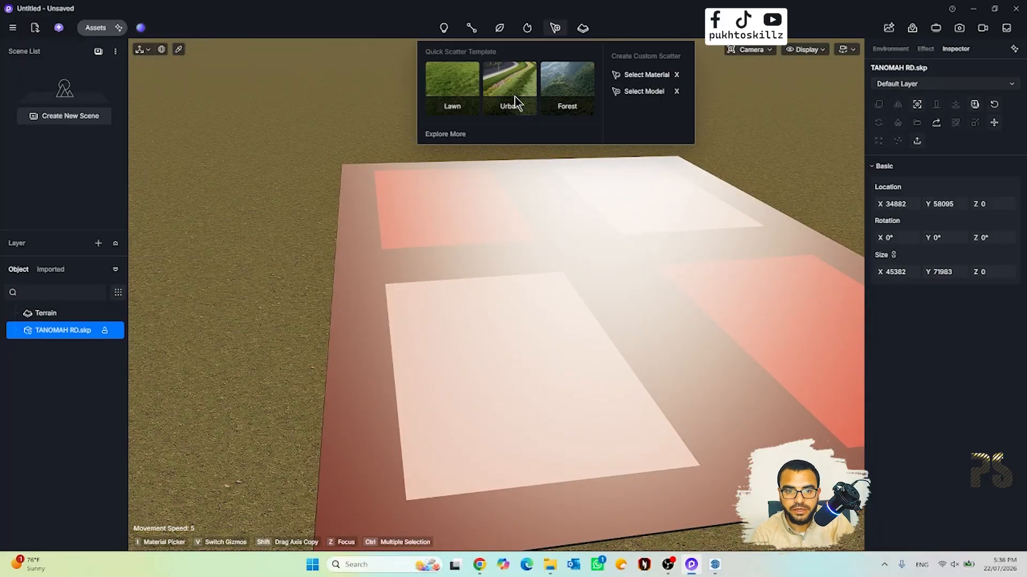
{"action": "left_click", "coordinate": [454, 86]}
{"action": "left_click_drag", "start_coordinate": [357, 143], "coordinate": [391, 96]}
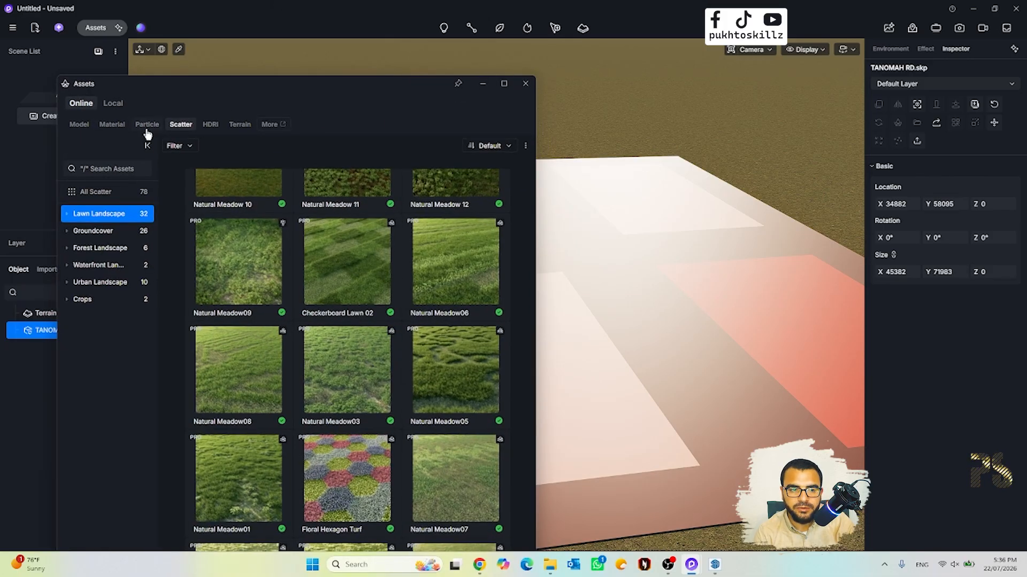
{"action": "left_click", "coordinate": [176, 126]}
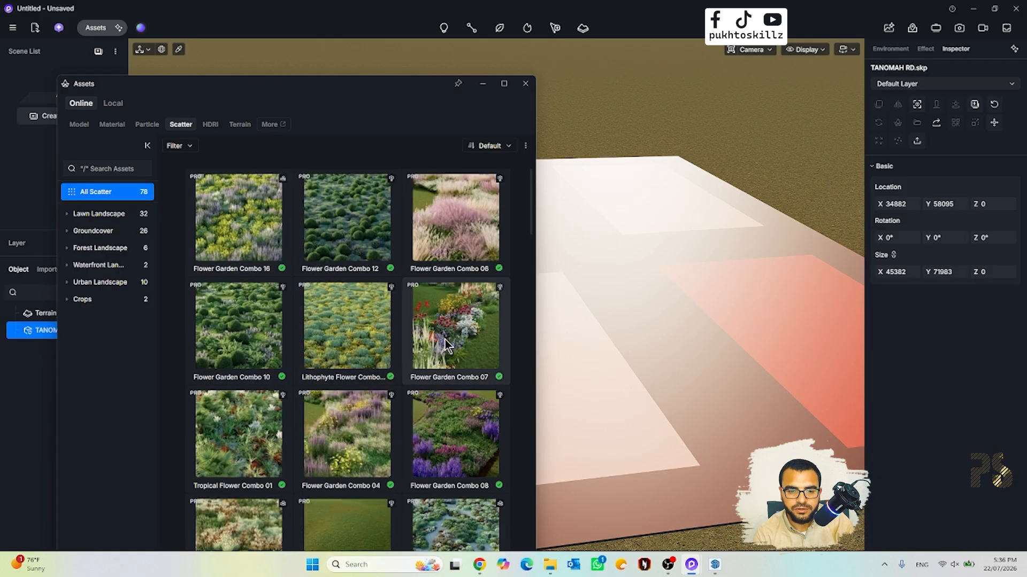
- Create a Flower Garden Combo 07 scatter on the material surrounding the ground model's rectangular plots
{"action": "left_click", "coordinate": [456, 369]}
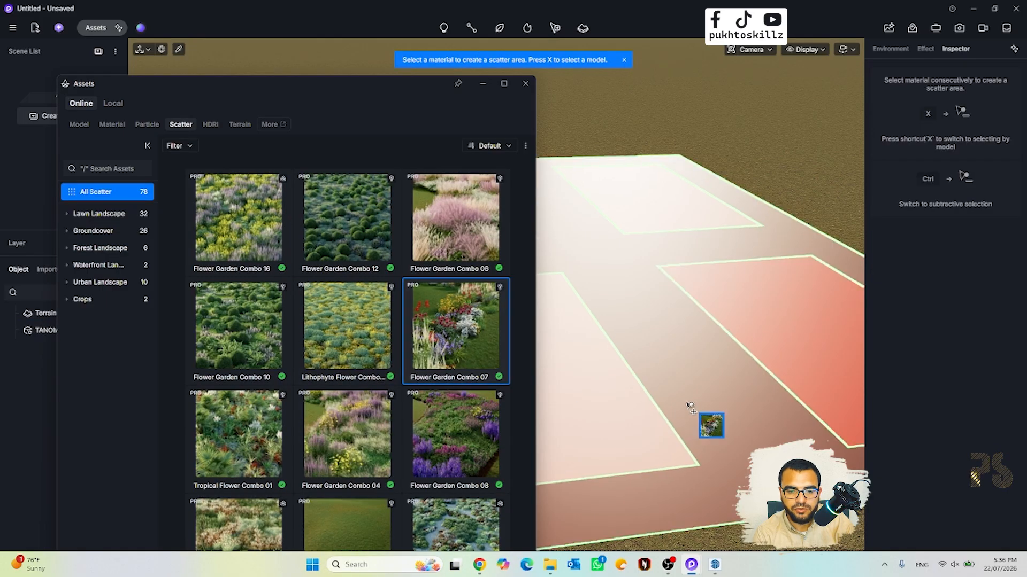
{"action": "left_click", "coordinate": [725, 413]}
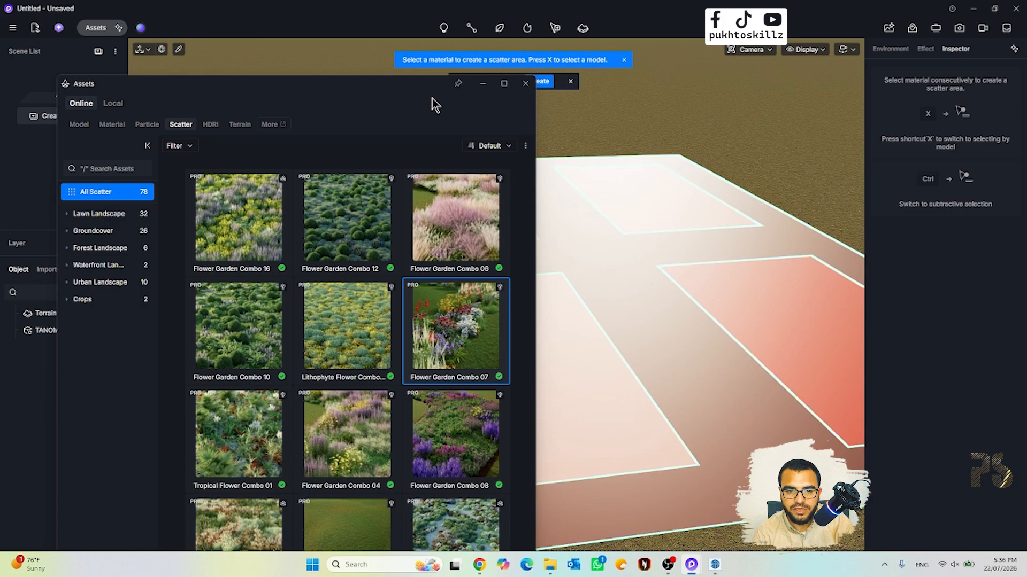
{"action": "left_click_drag", "start_coordinate": [375, 88], "coordinate": [202, 78]}
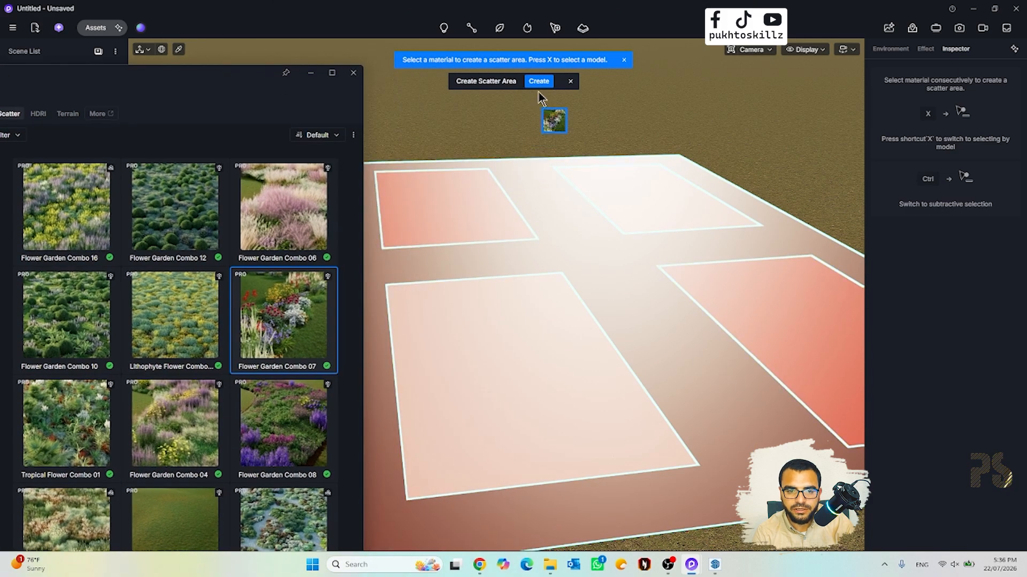
{"action": "left_click", "coordinate": [538, 59]}
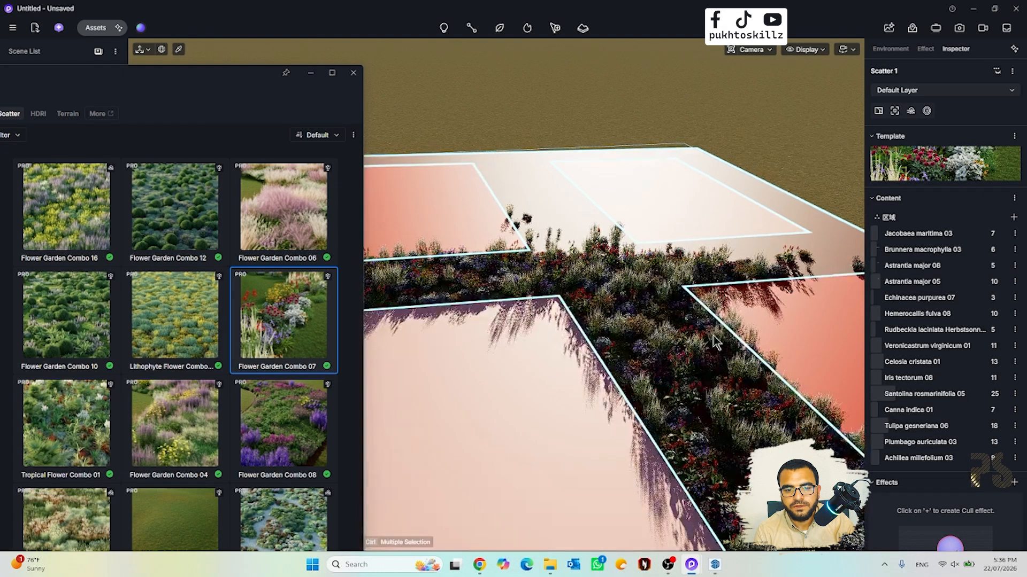
- Examine the flower garden scatter up close and from around the ground model
{"action": "scroll", "coordinate": [663, 283], "scroll_direction": "up", "scroll_amount": 4}
{"action": "scroll", "coordinate": [723, 373], "scroll_direction": "up", "scroll_amount": 5}
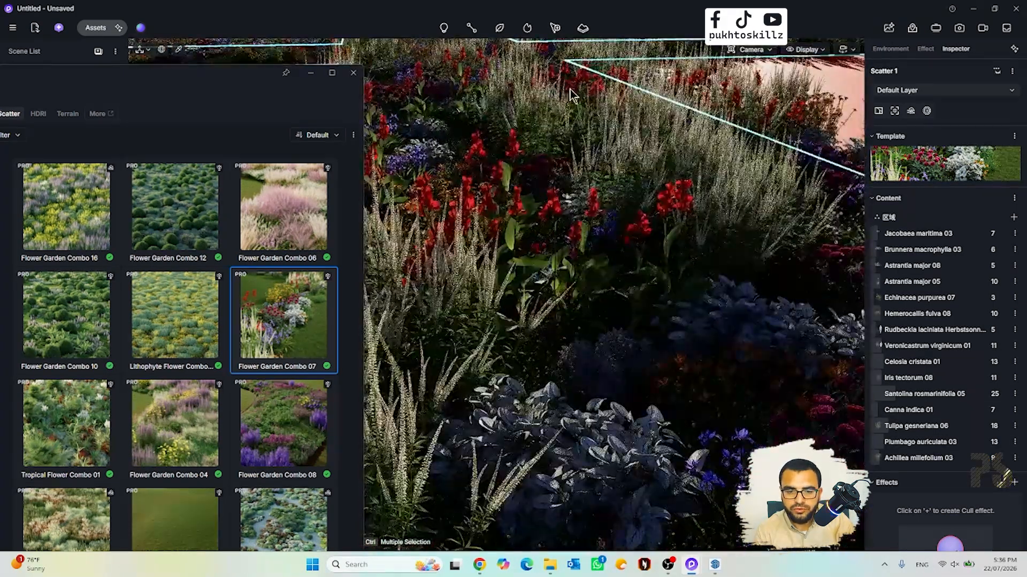
{"action": "scroll", "coordinate": [559, 289], "scroll_direction": "down", "scroll_amount": 5}
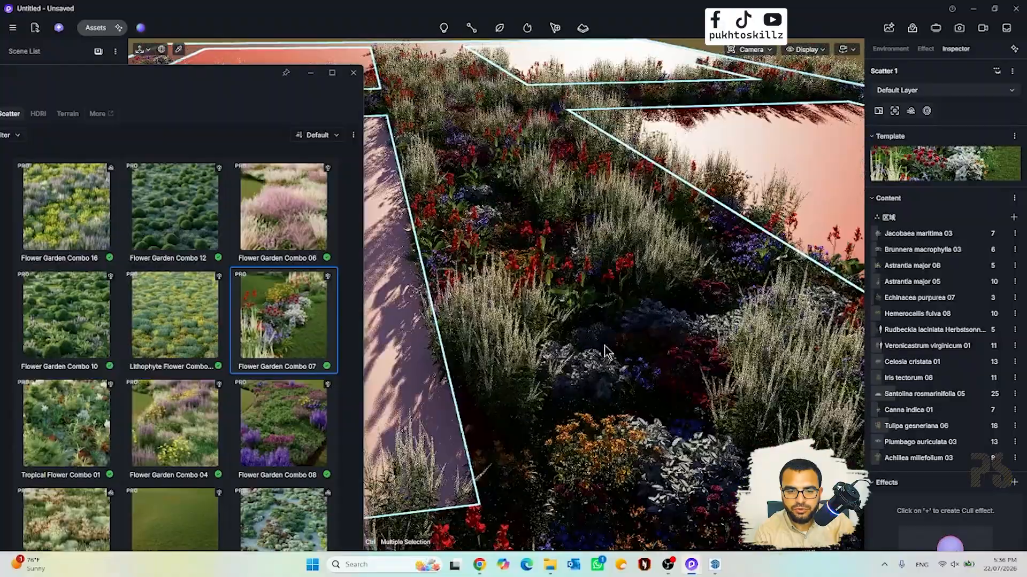
{"action": "scroll", "coordinate": [605, 347], "scroll_direction": "down", "scroll_amount": 4}
{"action": "middle_click_drag", "start_coordinate": [604, 320], "coordinate": [652, 326]}
{"action": "scroll", "coordinate": [549, 245], "scroll_direction": "up", "scroll_amount": 4}
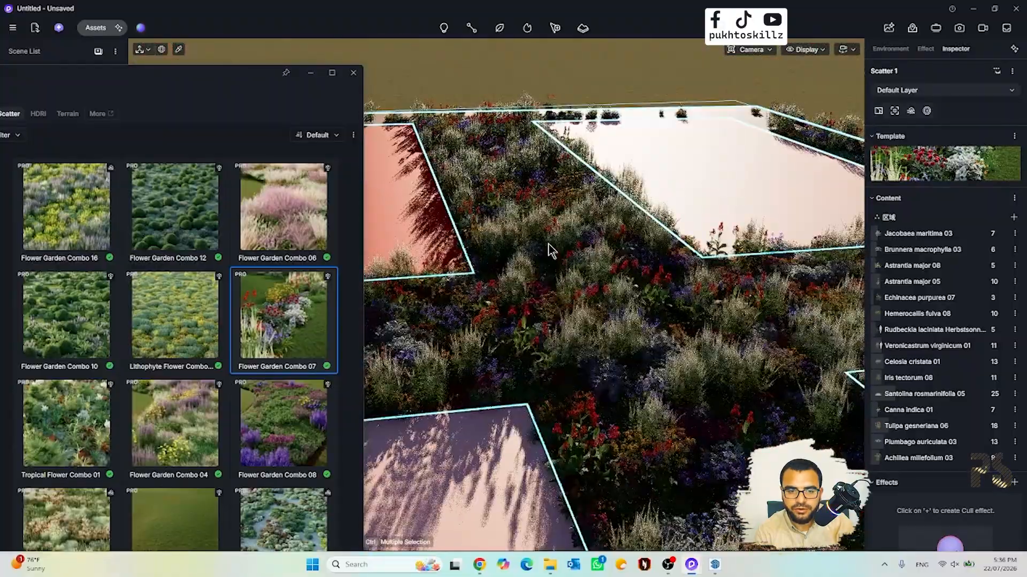
{"action": "mouse_move", "coordinate": [547, 244]}
{"action": "middle_mouse_down"}
{"action": "mouse_move", "coordinate": [572, 254]}
{"action": "mouse_move", "coordinate": [546, 240]}
{"action": "mouse_move", "coordinate": [571, 350]}
{"action": "middle_mouse_up"}
{"action": "scroll", "coordinate": [600, 392], "scroll_direction": "down", "scroll_amount": 2}
{"action": "middle_click_drag", "start_coordinate": [502, 387], "coordinate": [503, 367]}
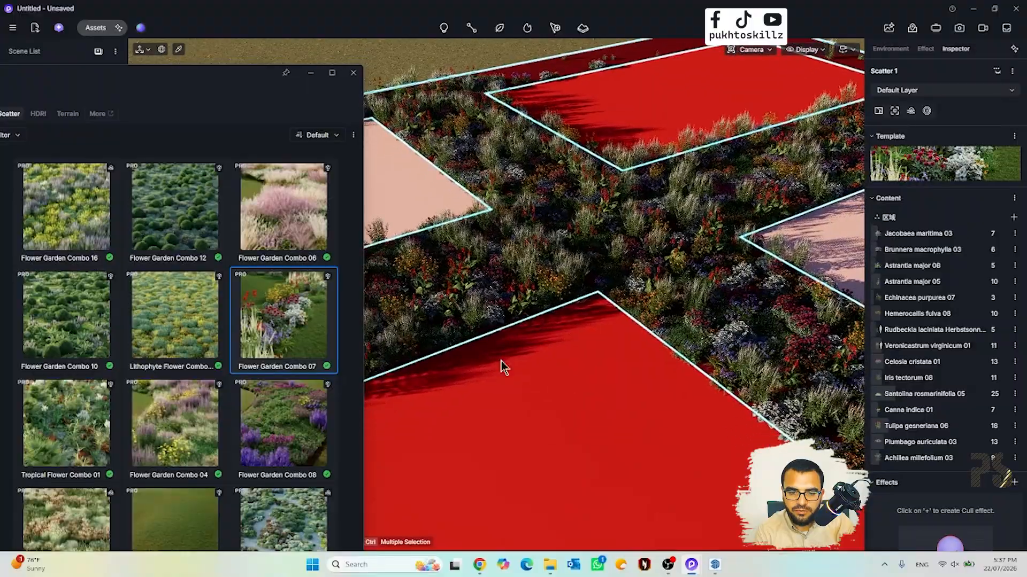
- Create a Checkerboard Lawn 02 scatter on the ground model's red plots
{"action": "scroll", "coordinate": [134, 360], "scroll_direction": "down", "scroll_amount": 4}
{"action": "scroll", "coordinate": [133, 361], "scroll_direction": "down", "scroll_amount": 10}
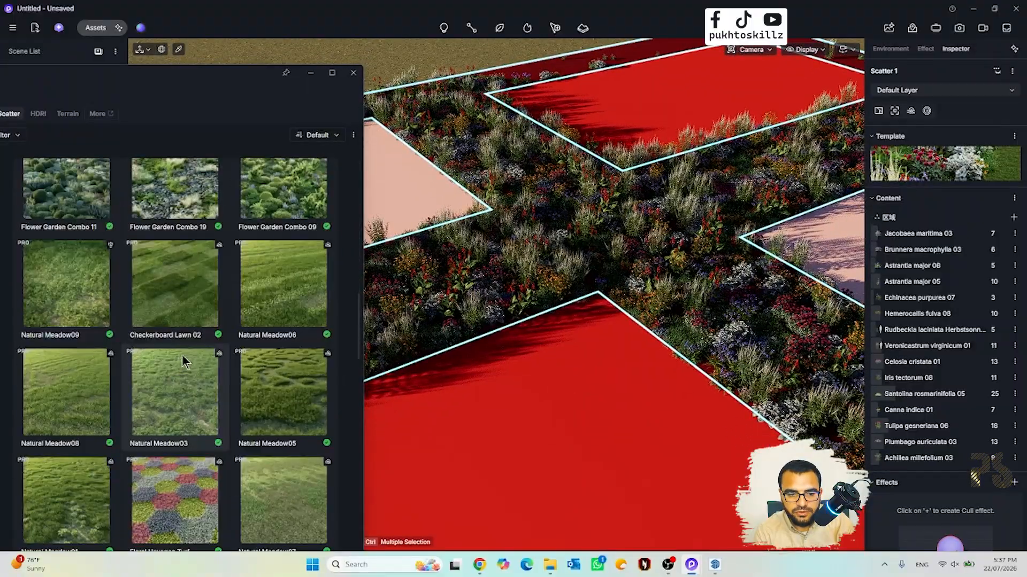
{"action": "left_click", "coordinate": [200, 291]}
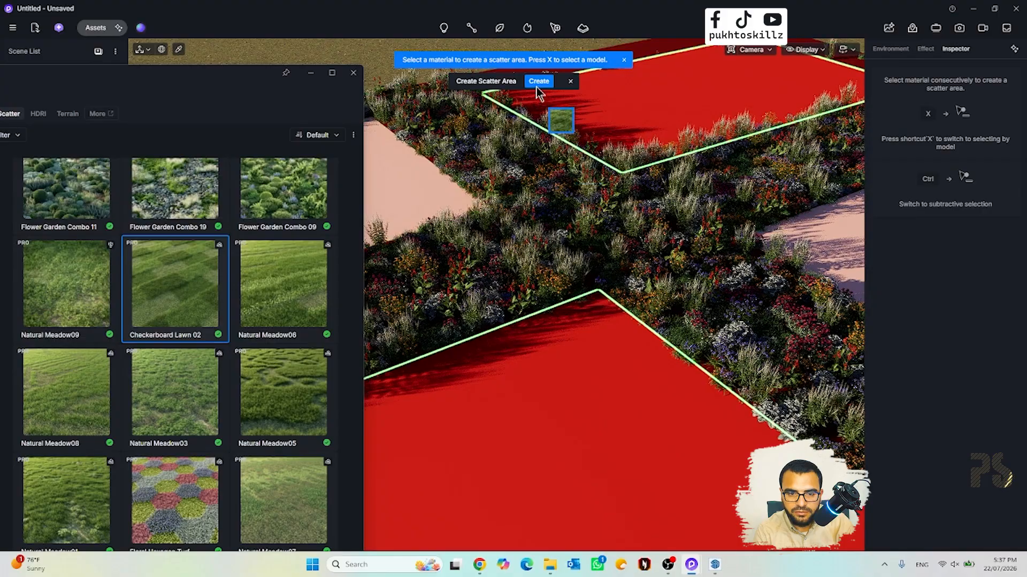
{"action": "left_click", "coordinate": [538, 82]}
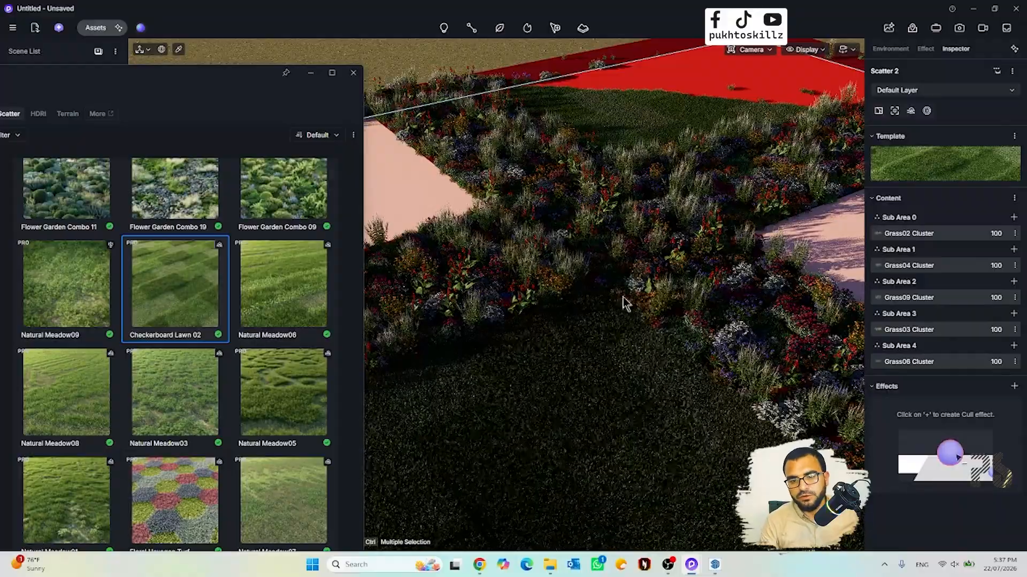
- Create a Floral Hexagon Turf scatter on the ground model's pink plots
{"action": "scroll", "coordinate": [556, 413], "scroll_direction": "up", "scroll_amount": 3}
{"action": "scroll", "coordinate": [553, 414], "scroll_direction": "up", "scroll_amount": 3}
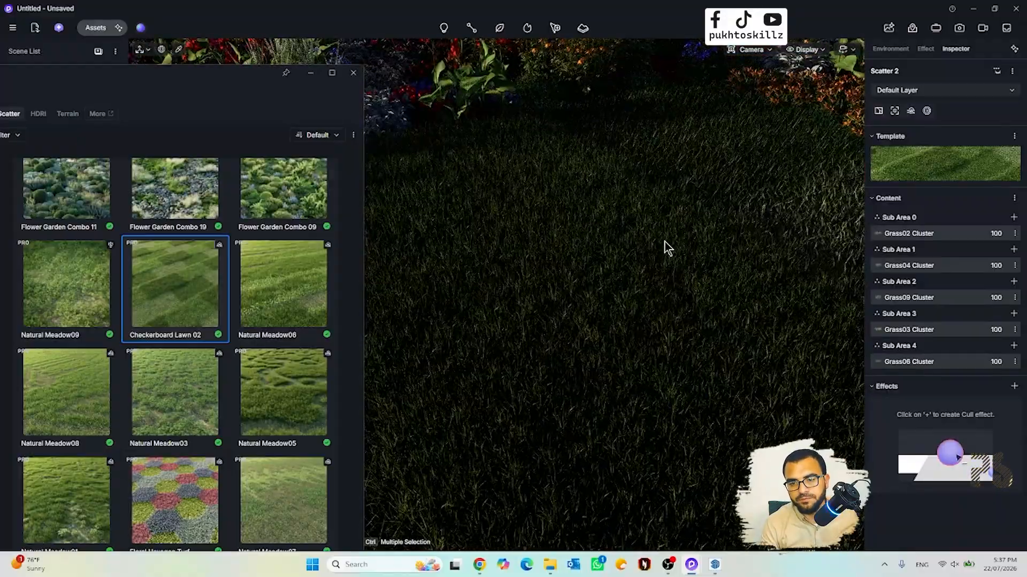
{"action": "middle_click_drag", "start_coordinate": [664, 241], "coordinate": [449, 509]}
{"action": "middle_click_drag", "start_coordinate": [504, 408], "coordinate": [243, 398]}
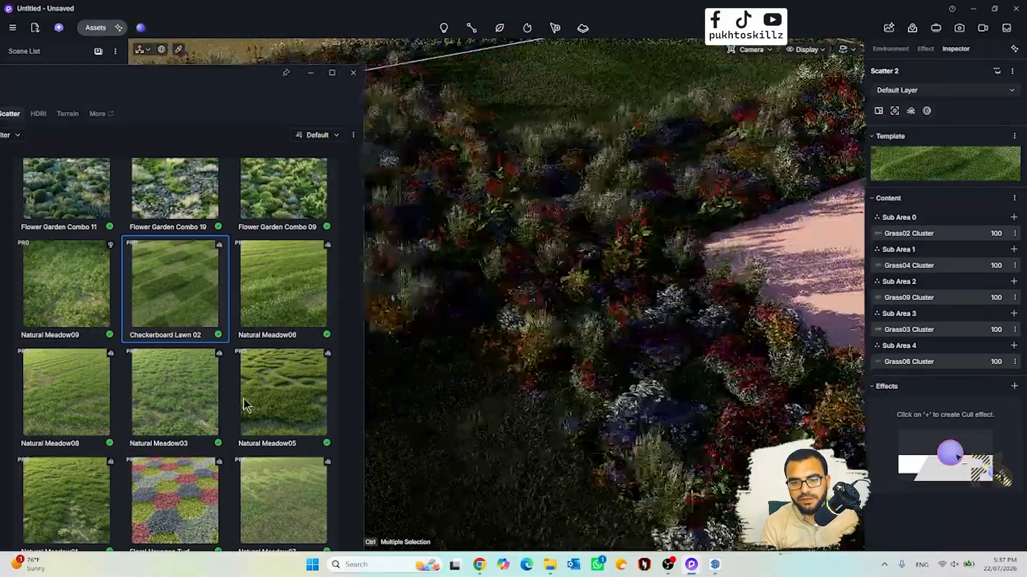
{"action": "scroll", "coordinate": [134, 402], "scroll_direction": "down", "scroll_amount": 3}
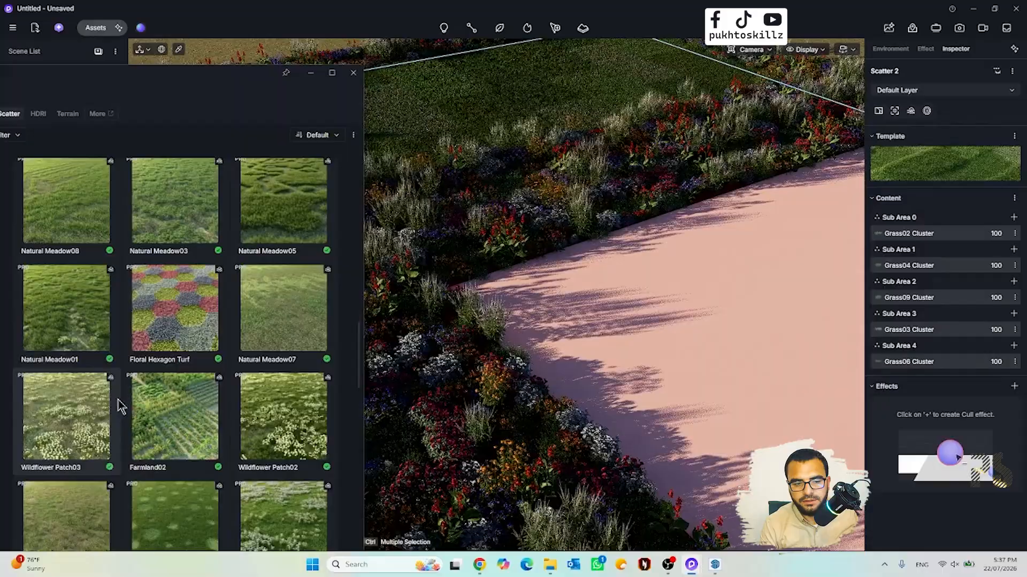
{"action": "left_click", "coordinate": [177, 314]}
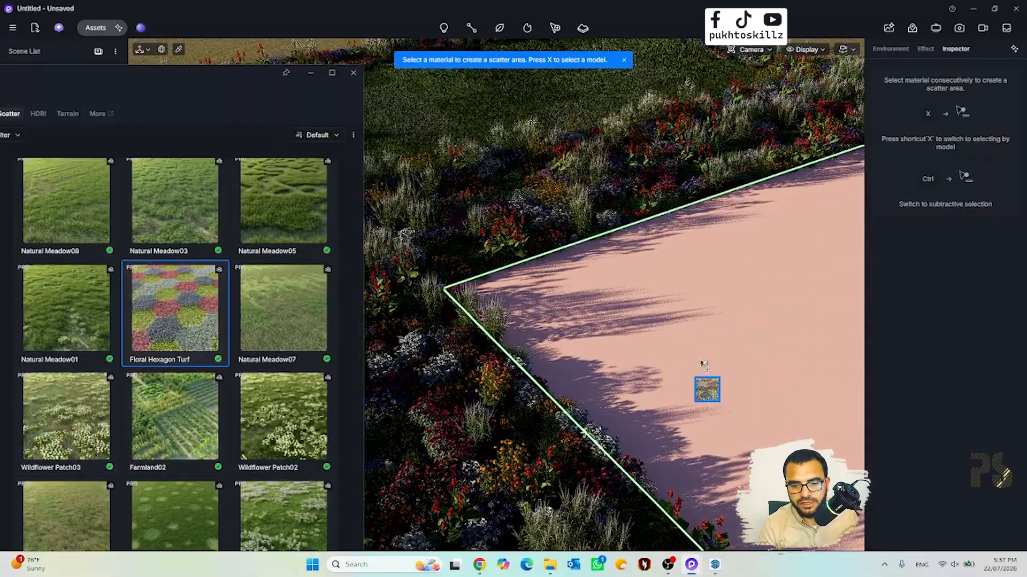
{"action": "left_click", "coordinate": [719, 354]}
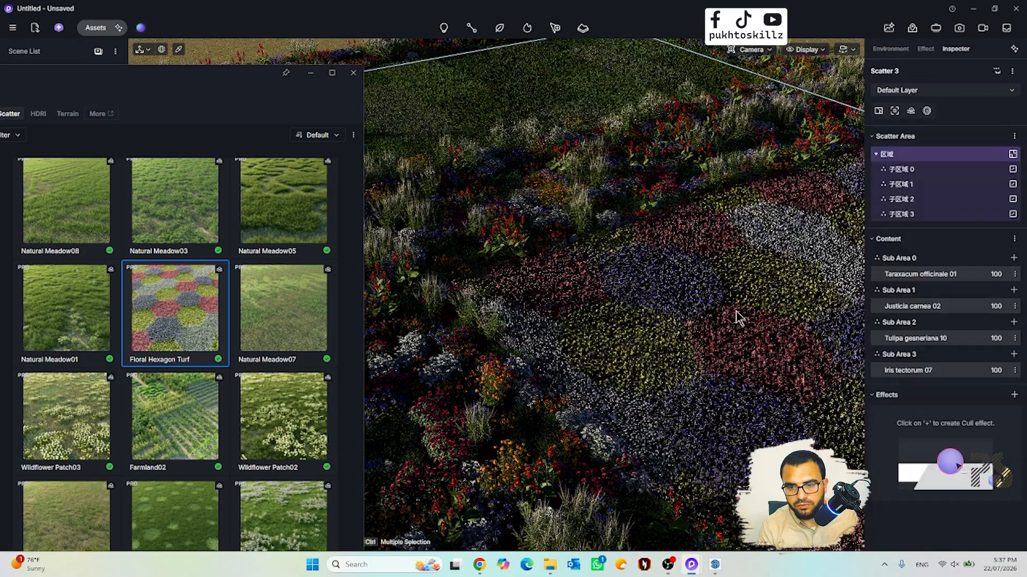
- Examine the hexagon flower turf up close and together with the surrounding flower garden and lawns, closing the asset library for a full view
{"action": "scroll", "coordinate": [735, 318], "scroll_direction": "up", "scroll_amount": 5}
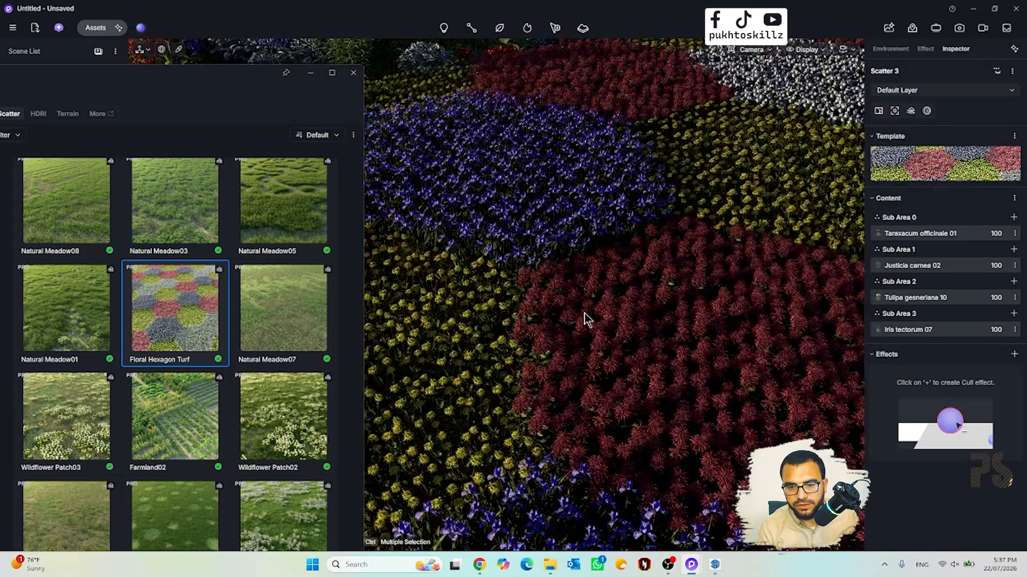
{"action": "scroll", "coordinate": [587, 319], "scroll_direction": "down", "scroll_amount": 5}
{"action": "scroll", "coordinate": [642, 330], "scroll_direction": "up", "scroll_amount": 2}
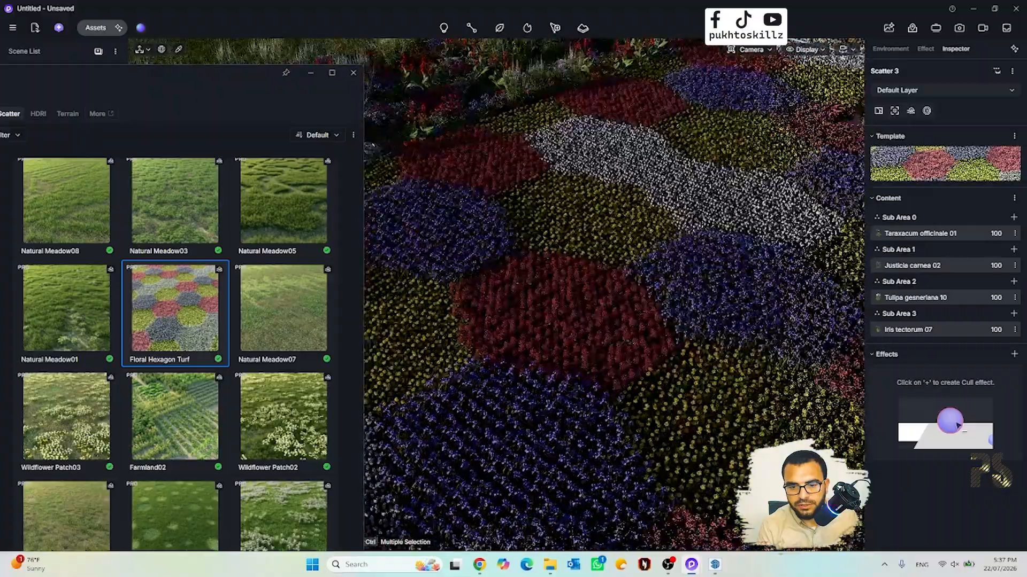
{"action": "mouse_move", "coordinate": [631, 278]}
{"action": "right_mouse_down"}
{"action": "mouse_move", "coordinate": [658, 214]}
{"action": "mouse_move", "coordinate": [624, 264]}
{"action": "right_mouse_up"}
{"action": "scroll", "coordinate": [624, 263], "scroll_direction": "down", "scroll_amount": 8}
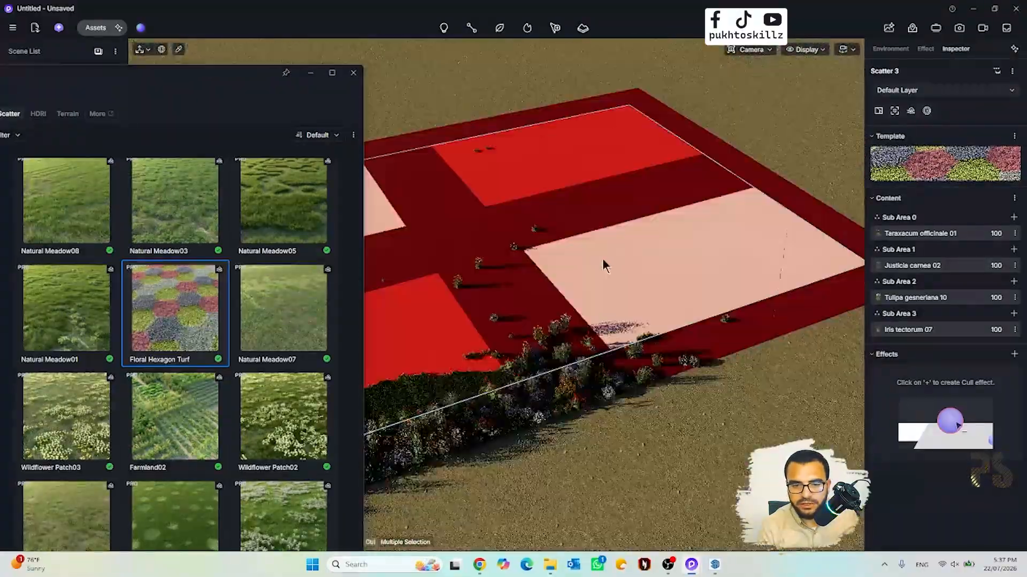
{"action": "scroll", "coordinate": [615, 271], "scroll_direction": "down", "scroll_amount": 2}
{"action": "middle_click_drag", "start_coordinate": [682, 360], "coordinate": [342, 365]}
{"action": "scroll", "coordinate": [661, 225], "scroll_direction": "up", "scroll_amount": 8}
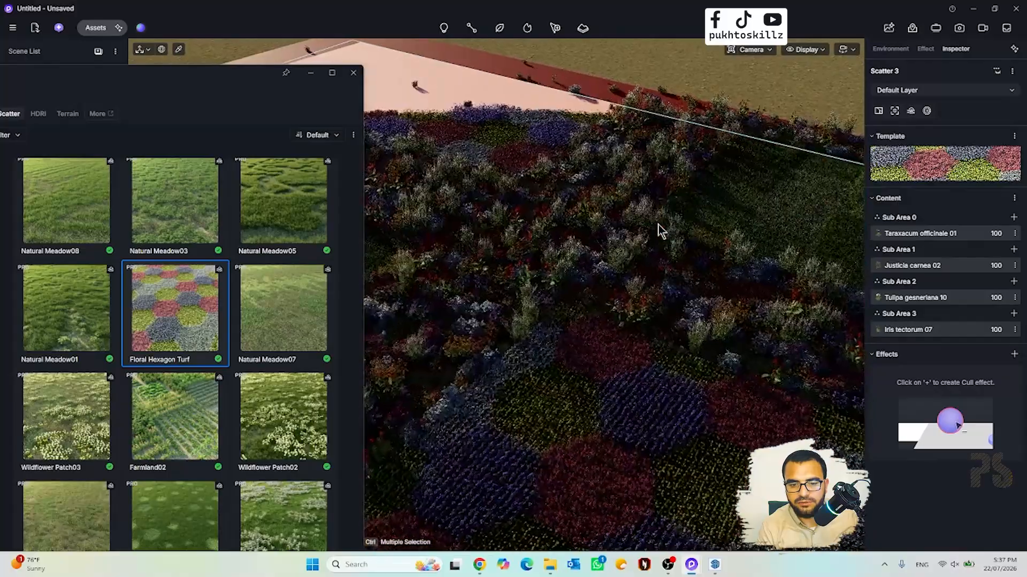
{"action": "left_click", "coordinate": [385, 146]}
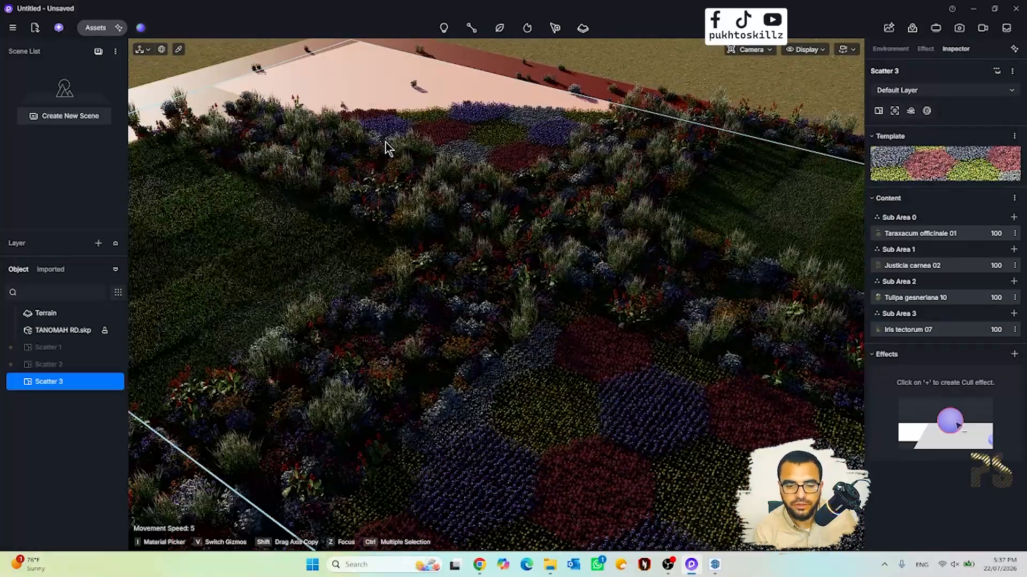
{"action": "scroll", "coordinate": [498, 225], "scroll_direction": "down", "scroll_amount": 3}
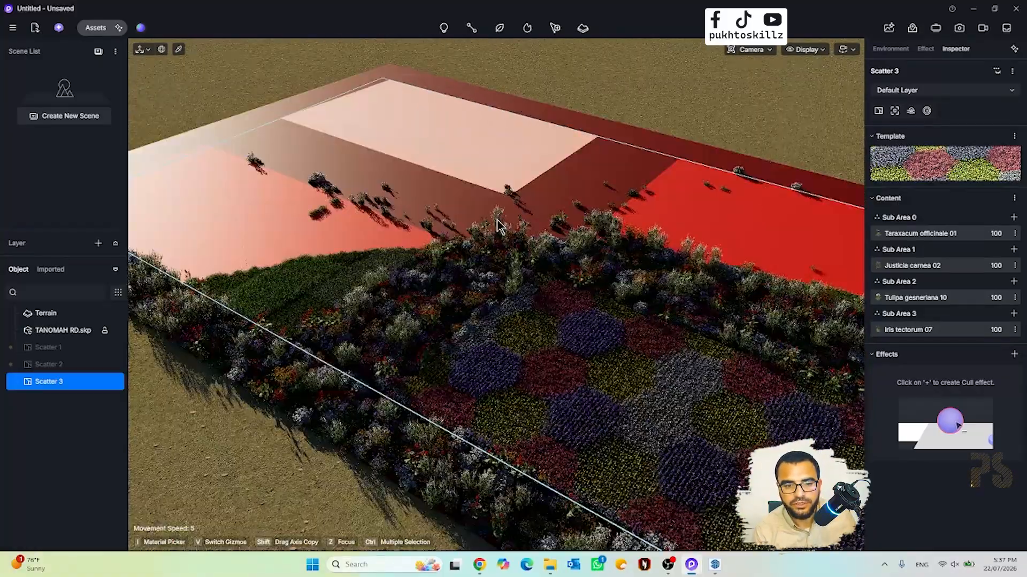
{"action": "scroll", "coordinate": [498, 223], "scroll_direction": "down", "scroll_amount": 5}
{"action": "scroll", "coordinate": [499, 222], "scroll_direction": "up", "scroll_amount": 10}
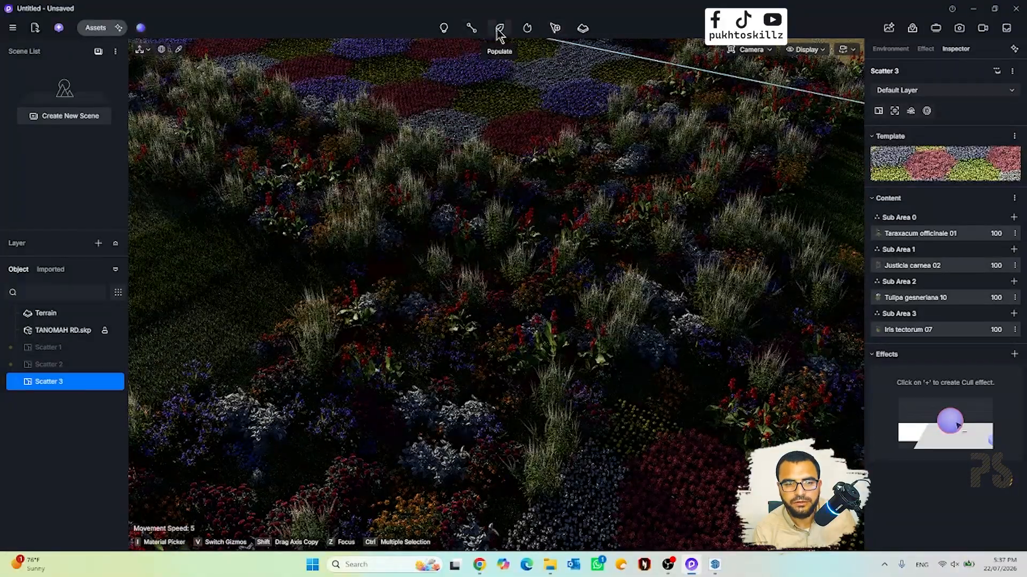
- Open the online particle asset library
{"action": "left_click", "coordinate": [527, 32]}
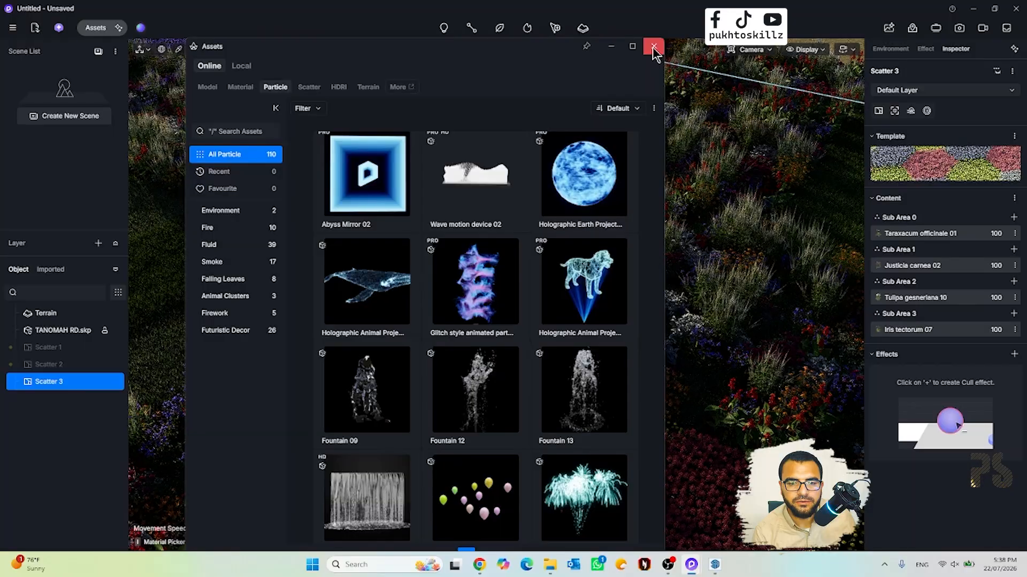